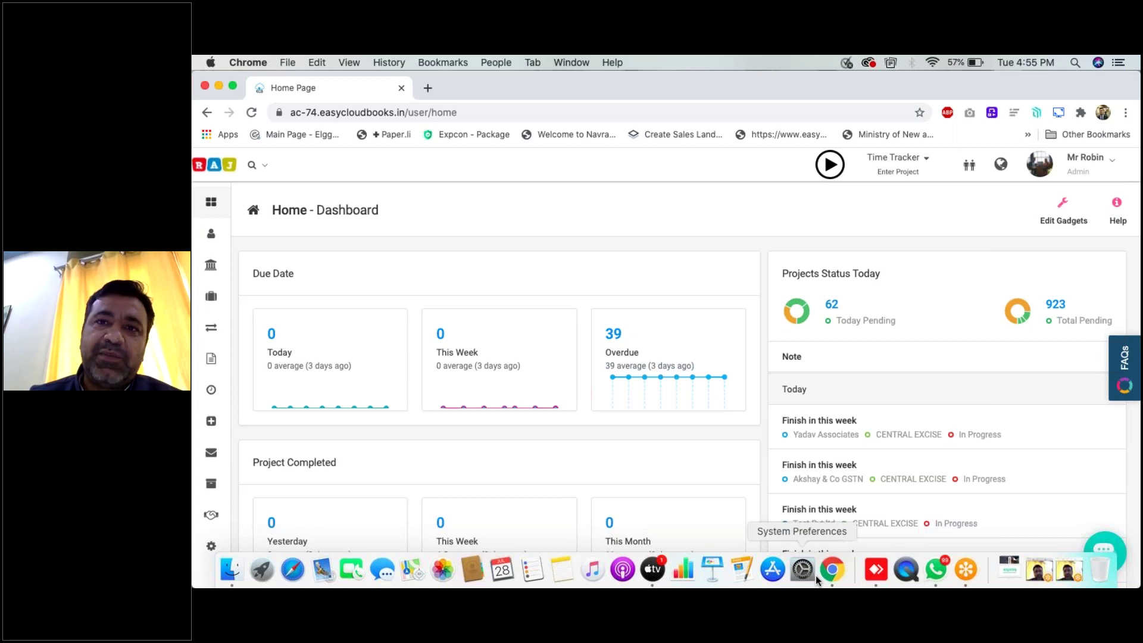
pyautogui.click(814, 573)
pyautogui.scroll(-1, 885, 456)
pyautogui.scroll(2, 885, 456)
pyautogui.scroll(-2, 885, 457)
pyautogui.scroll(2, 885, 456)
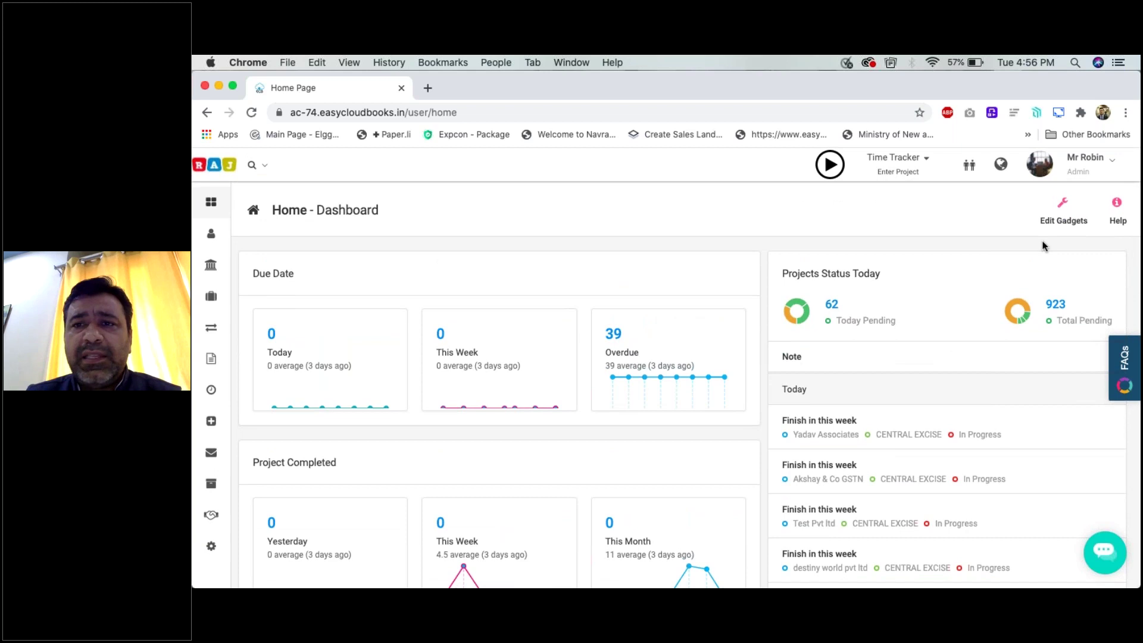
pyautogui.click(1093, 162)
pyautogui.click(1094, 162)
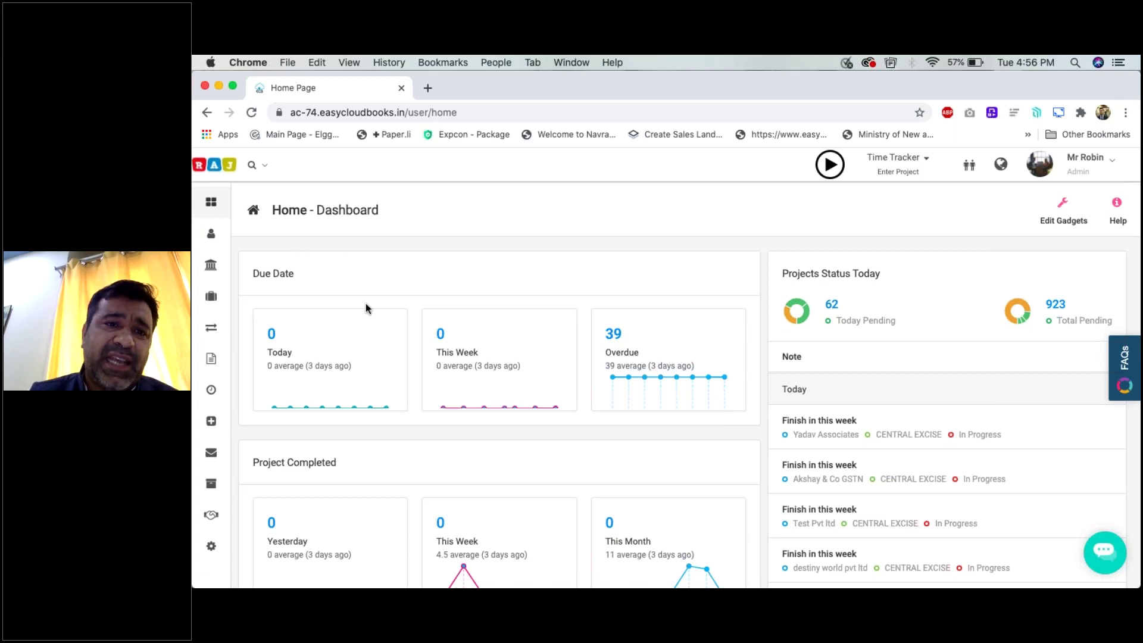
# - Open the overdue projects from the dashboard's Due Date gadget and look through the project list
pyautogui.scroll(-2, 320, 299)
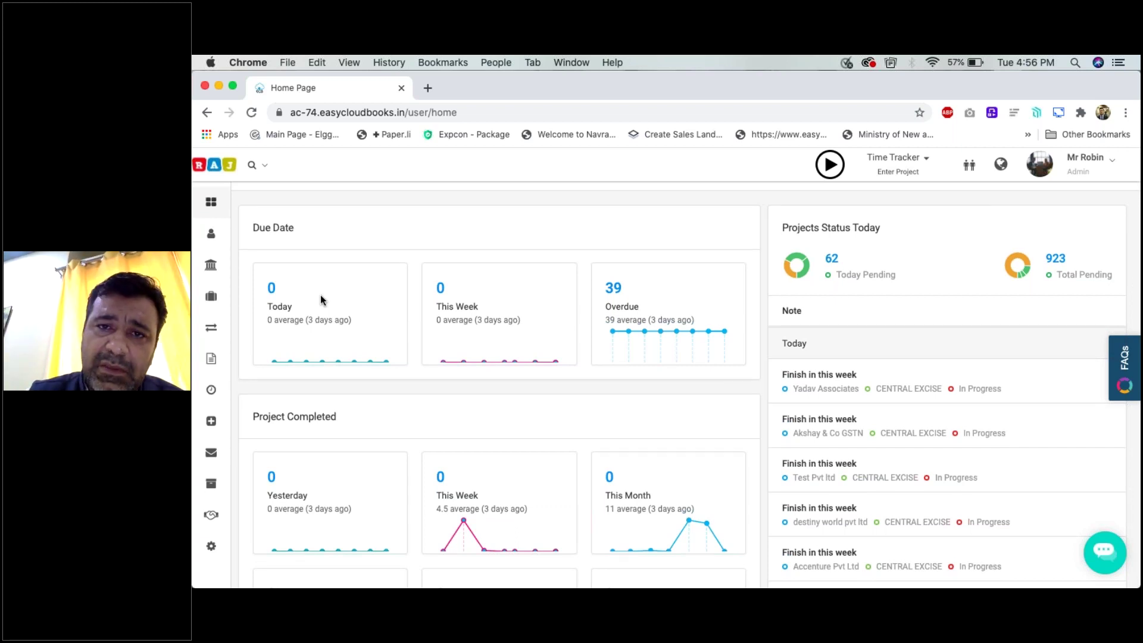
pyautogui.scroll(-1, 320, 299)
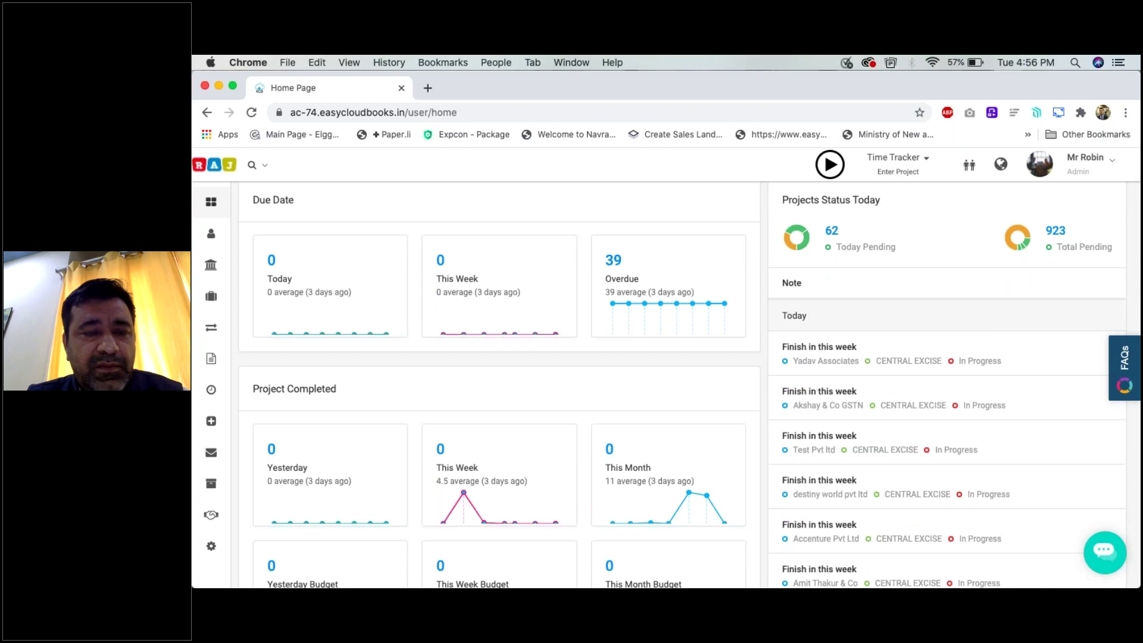
pyautogui.scroll(1, 684, 375)
pyautogui.scroll(1, 682, 386)
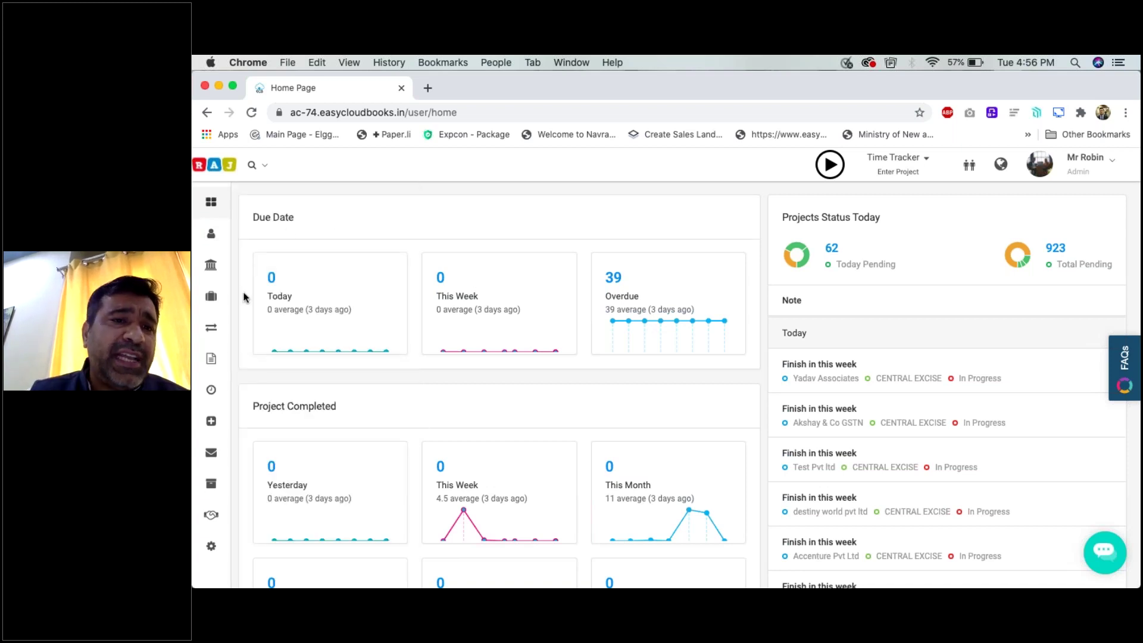
pyautogui.click(615, 278)
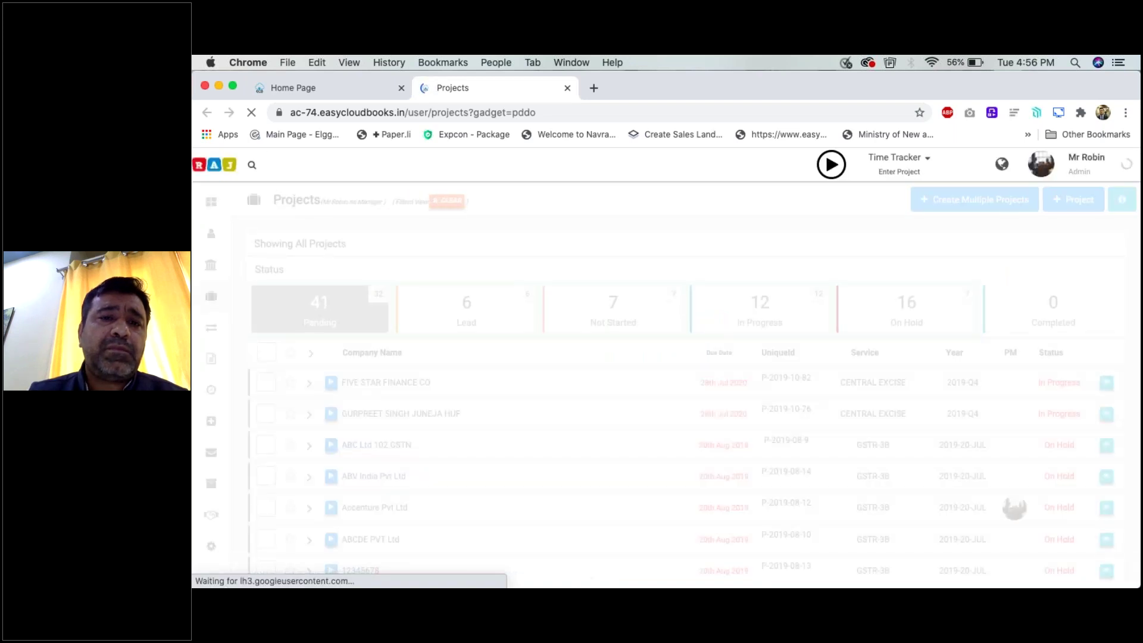
pyautogui.scroll(-5, 685, 387)
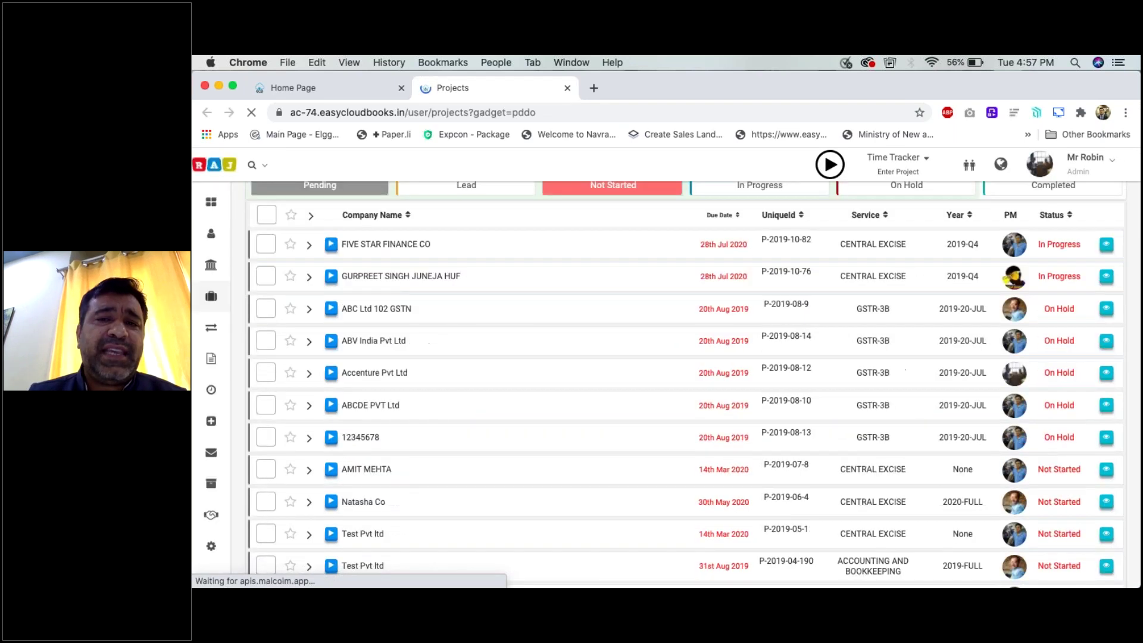
pyautogui.scroll(-3, 685, 387)
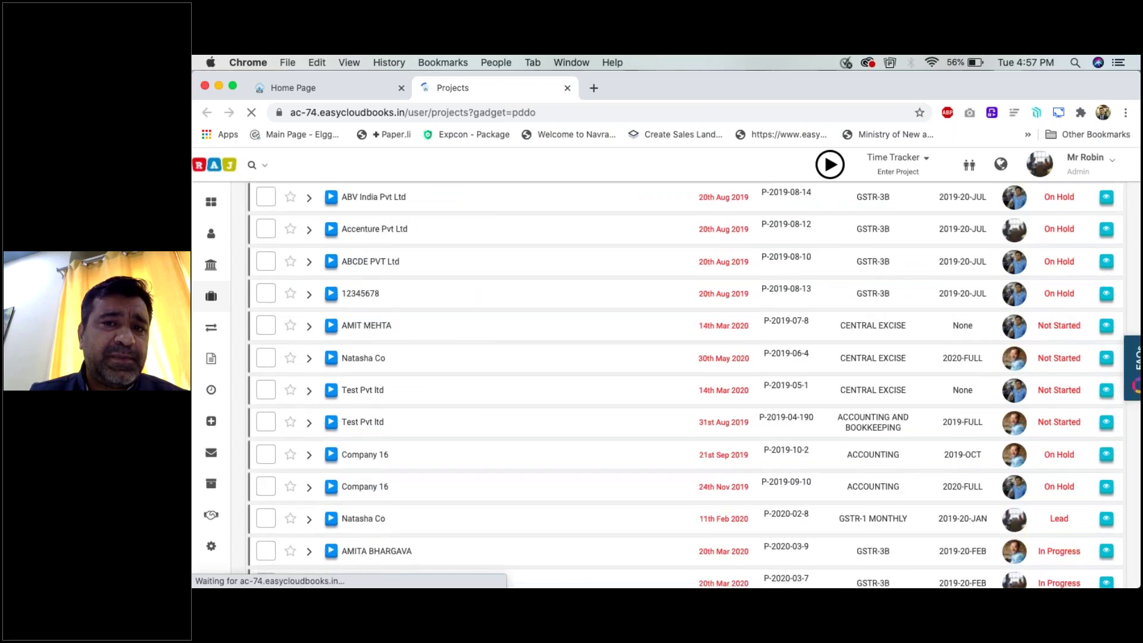
pyautogui.scroll(5, 684, 387)
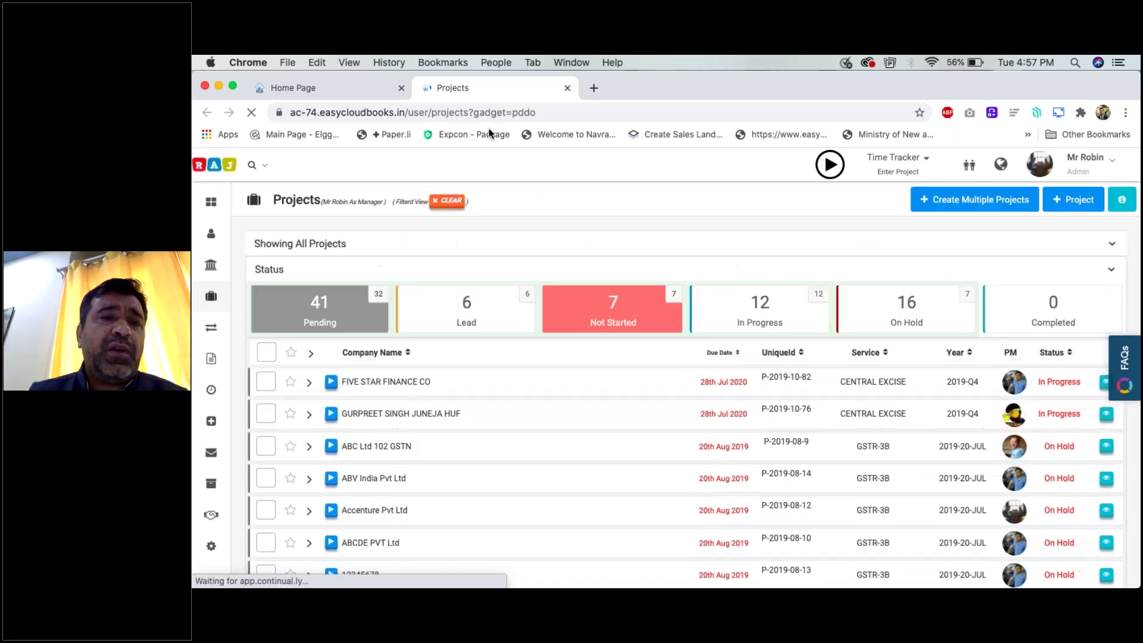
# - Compare the dashboard's overdue figure with the pending projects and status counts in the filtered project list
pyautogui.click(353, 94)
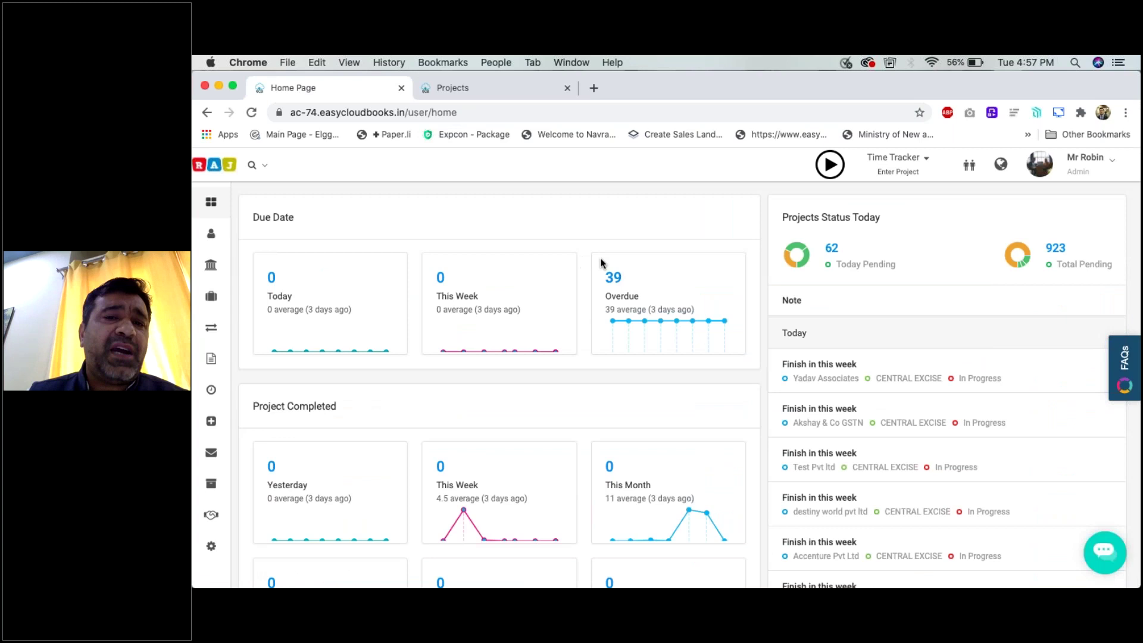
pyautogui.click(474, 87)
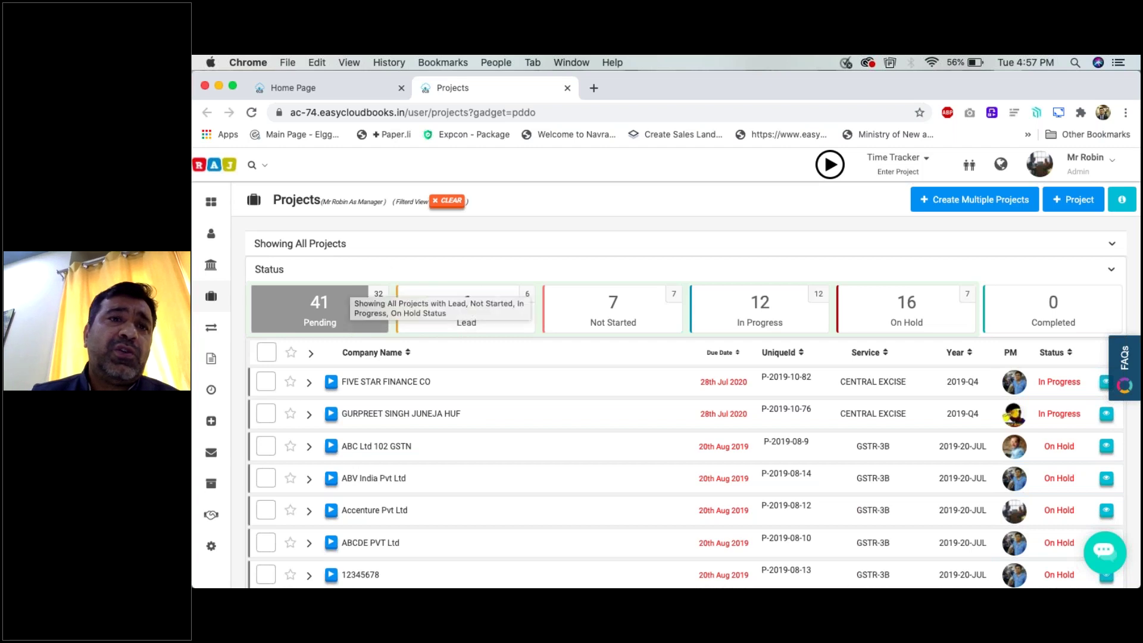
pyautogui.click(334, 91)
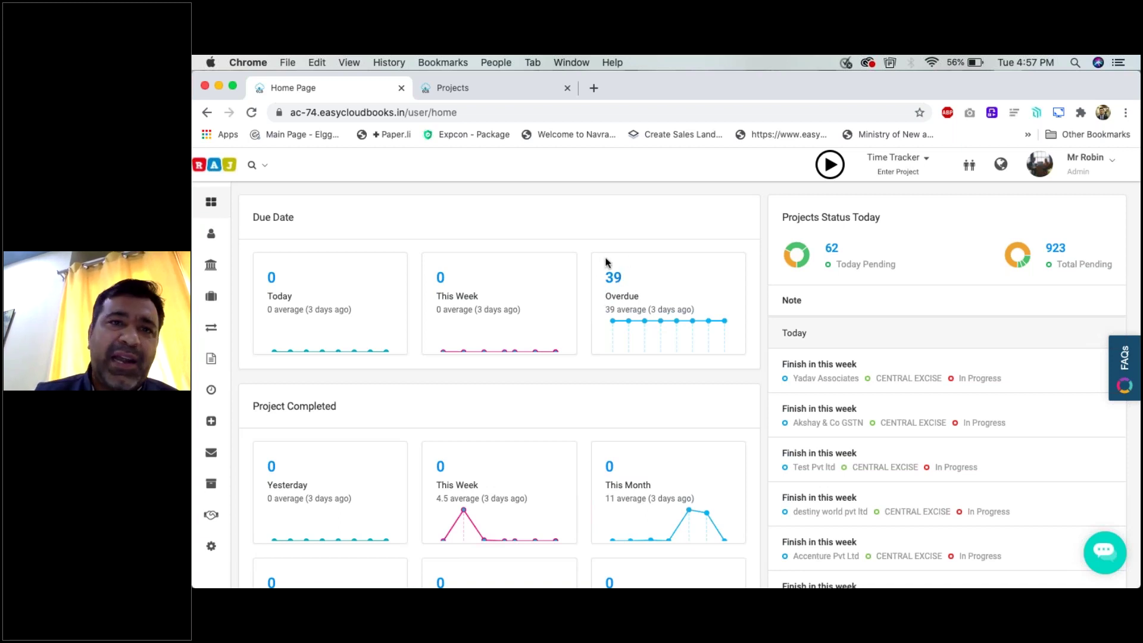
pyautogui.click(509, 94)
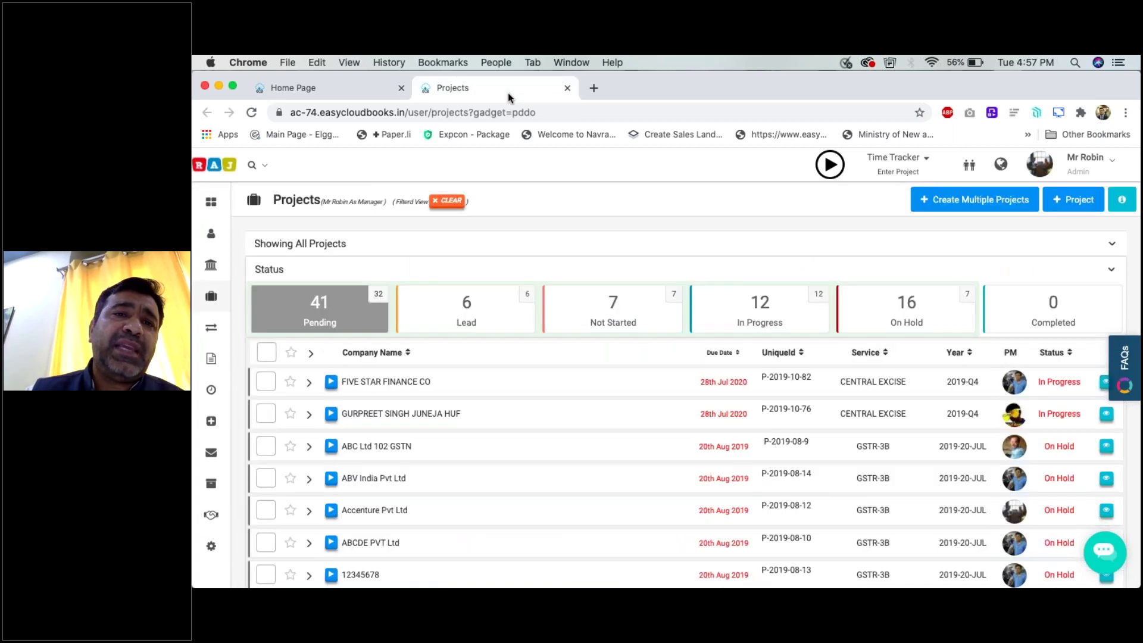
pyautogui.click(328, 304)
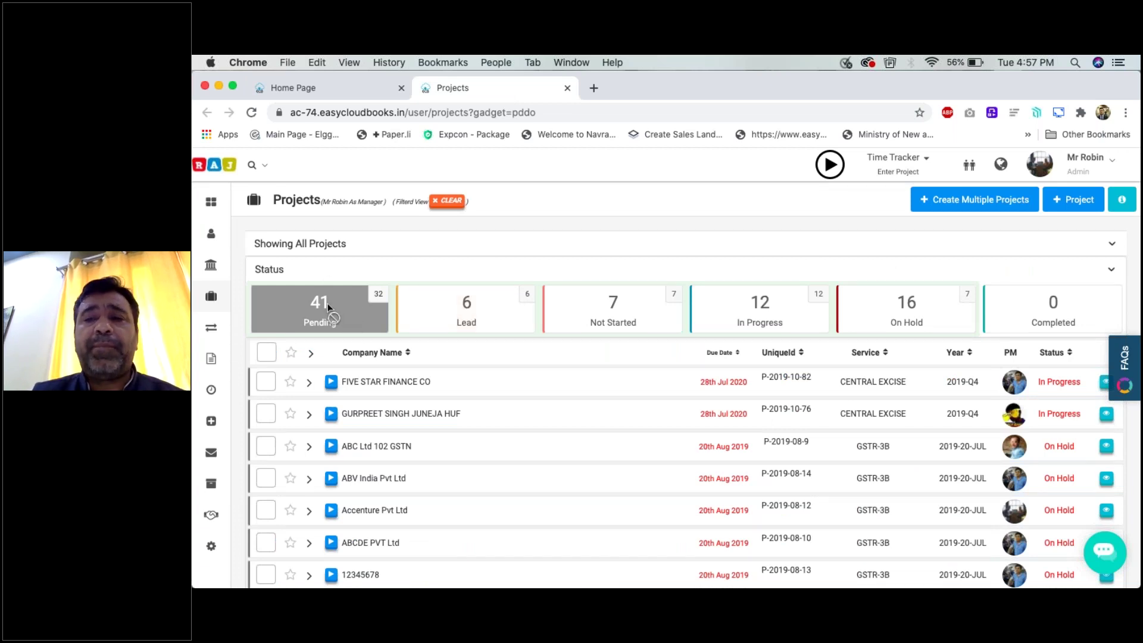
pyautogui.scroll(-2, 327, 302)
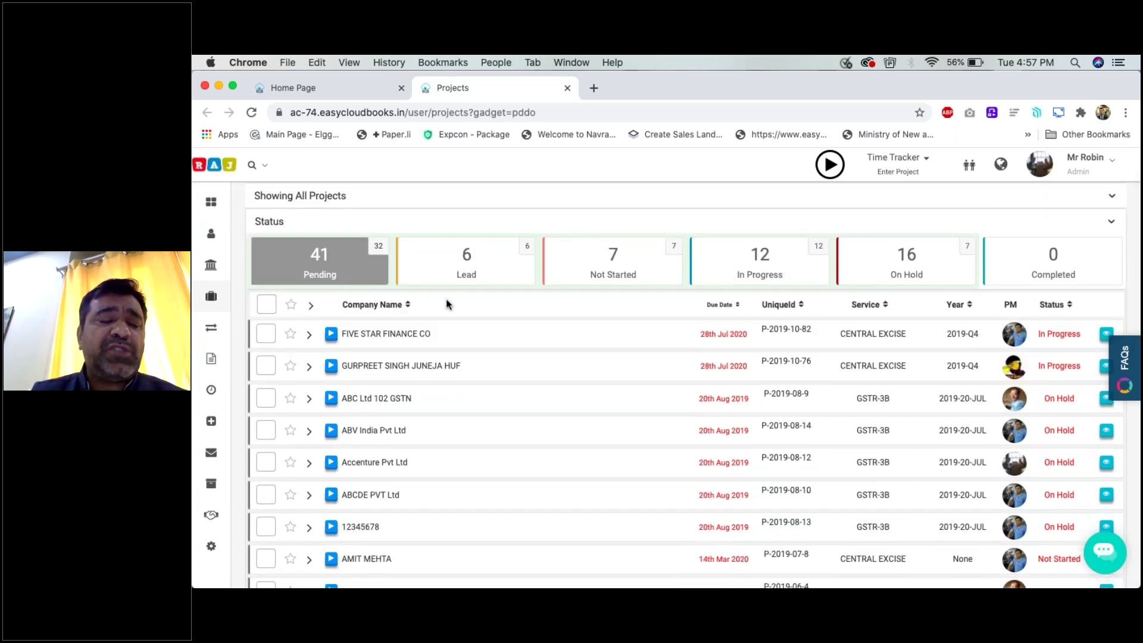
pyautogui.scroll(-1, 446, 299)
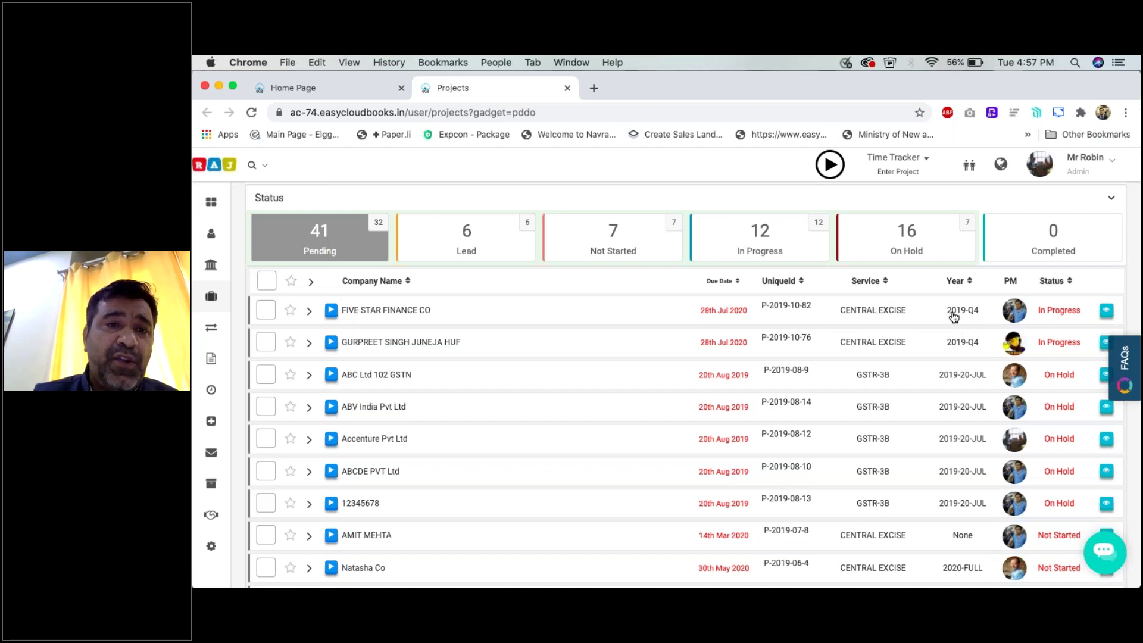
# - Review the FIVE STAR FINANCE CO project's notes and its project managers and team, and close the project list
pyautogui.click(310, 313)
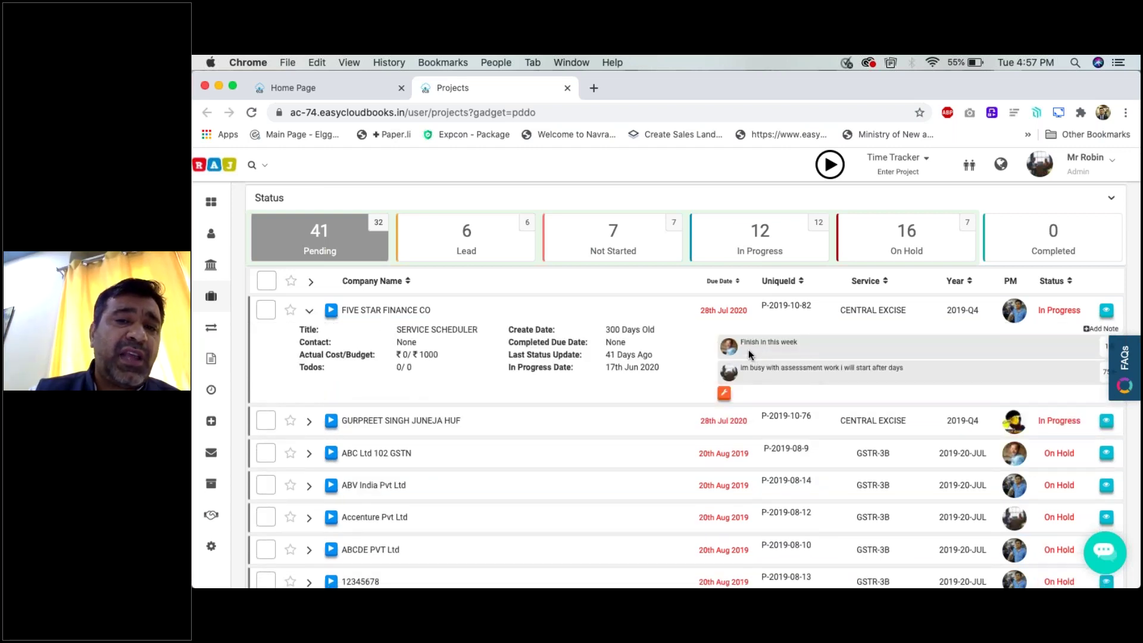
pyautogui.moveTo(750, 368); pyautogui.dragTo(809, 386)
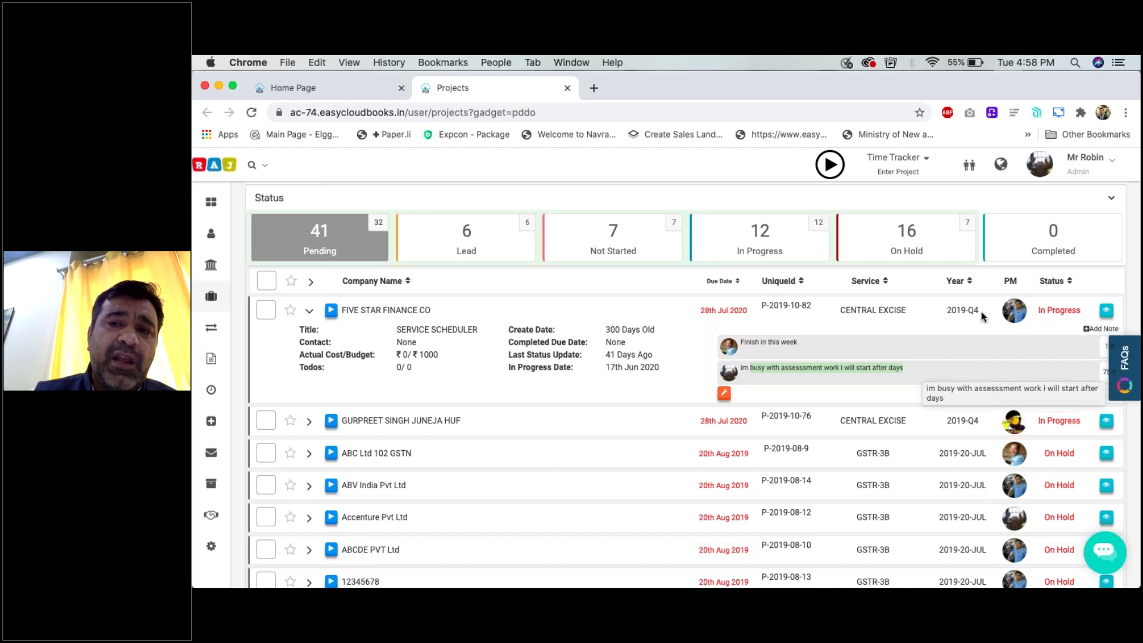
pyautogui.click(1014, 310)
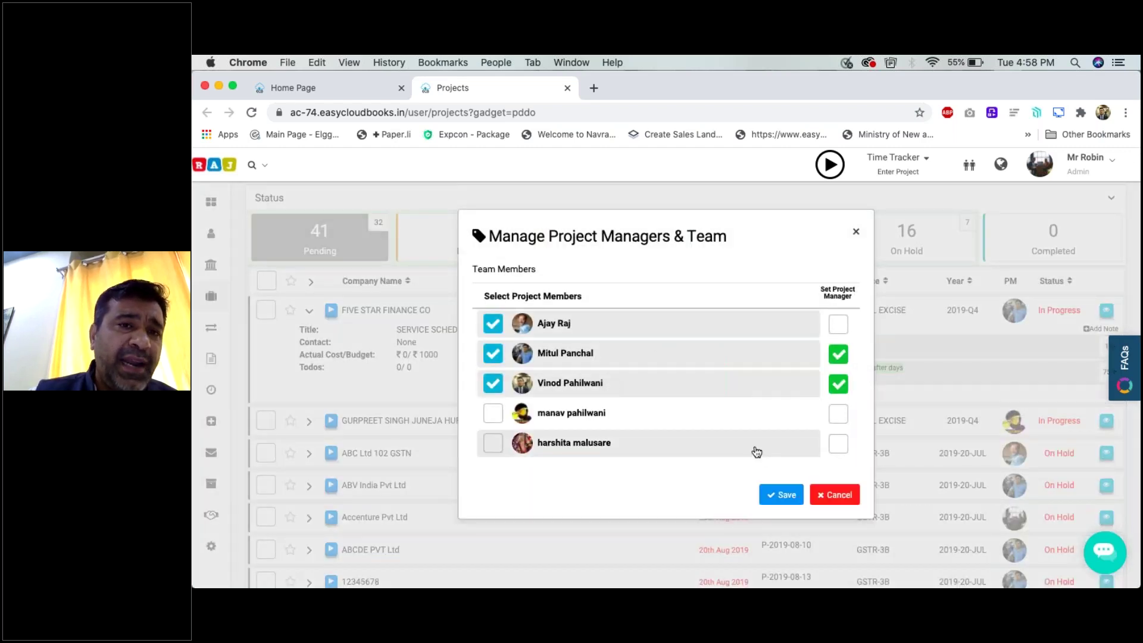
pyautogui.click(567, 89)
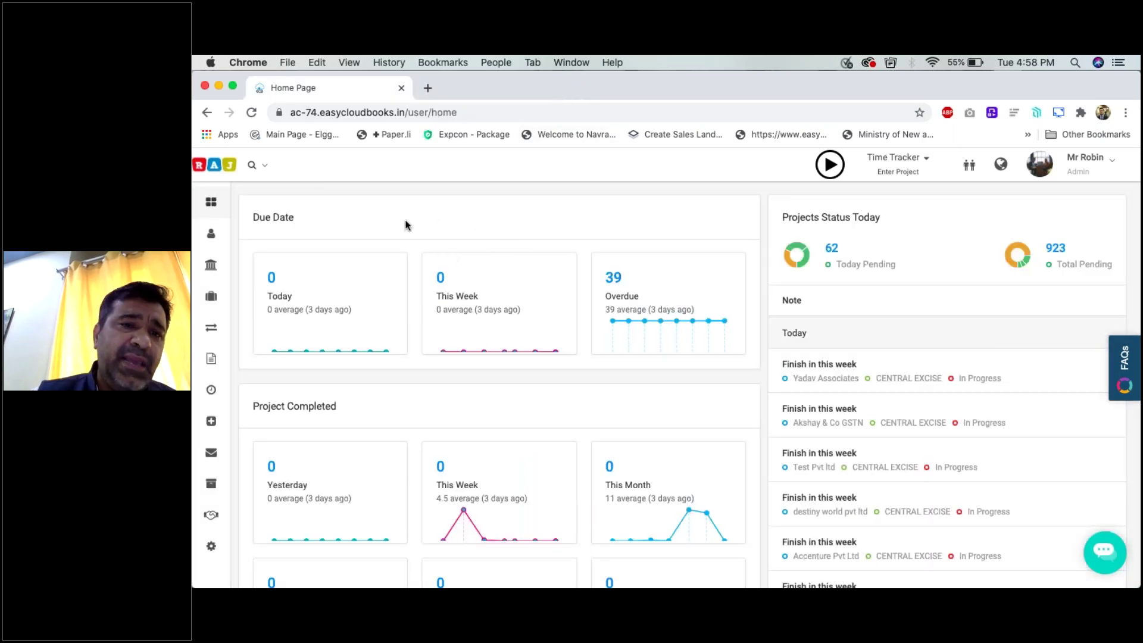
# - Examine the dashboard's Due Date, Project Completed, Top 10 Project Tags and Top 10 Account Tags gadgets
pyautogui.scroll(-1, 406, 224)
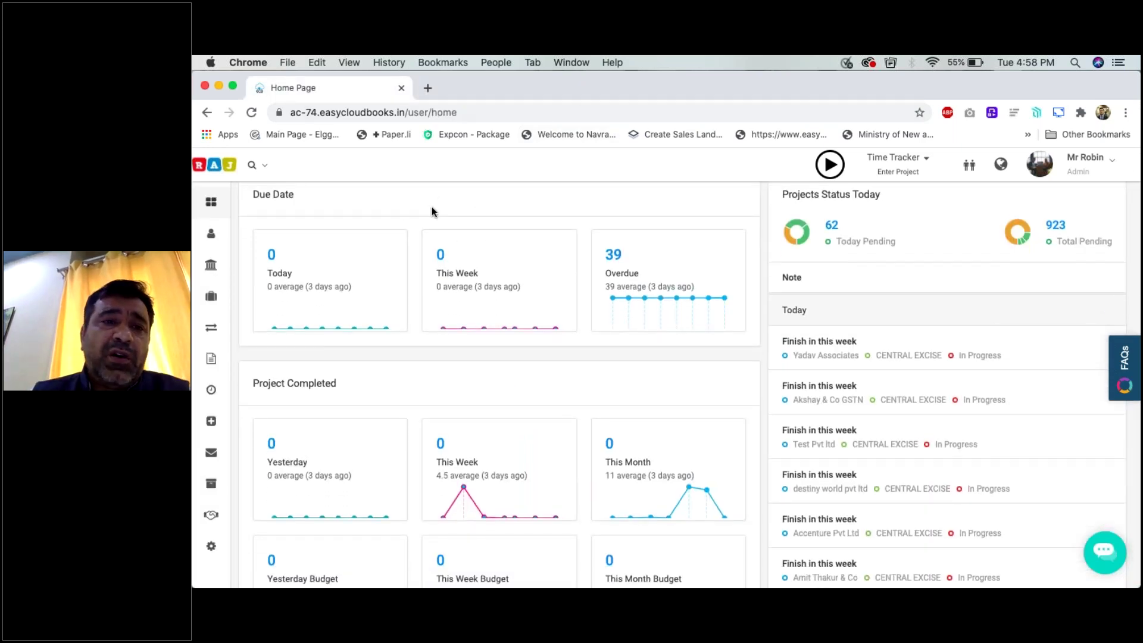
pyautogui.scroll(1, 431, 206)
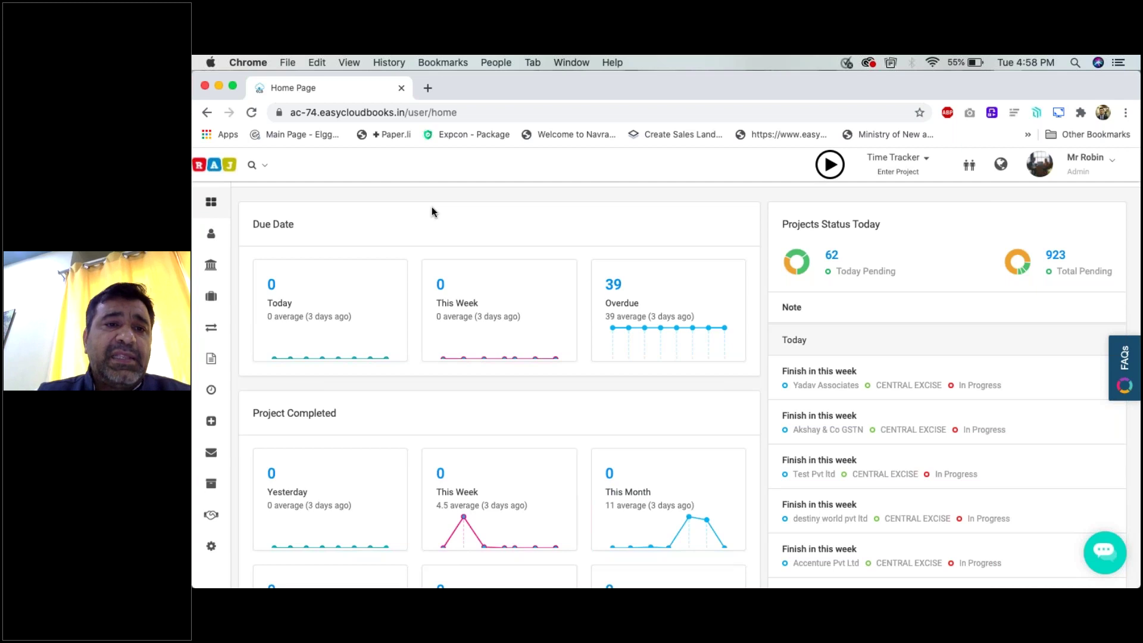
pyautogui.scroll(-3, 432, 209)
pyautogui.scroll(-3, 431, 206)
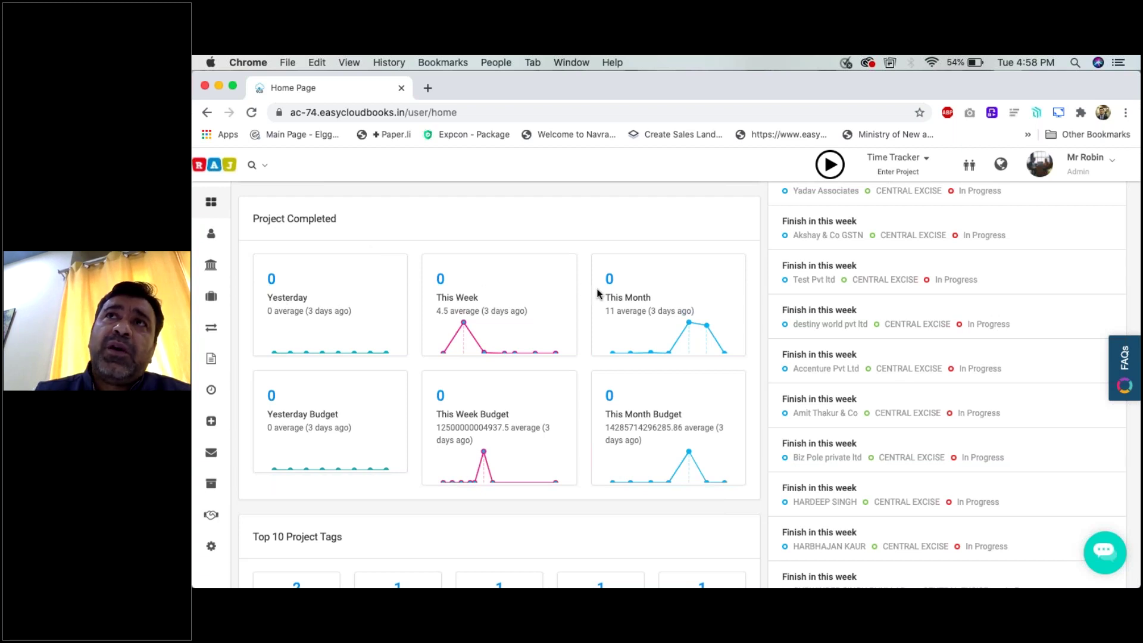
pyautogui.scroll(4, 569, 284)
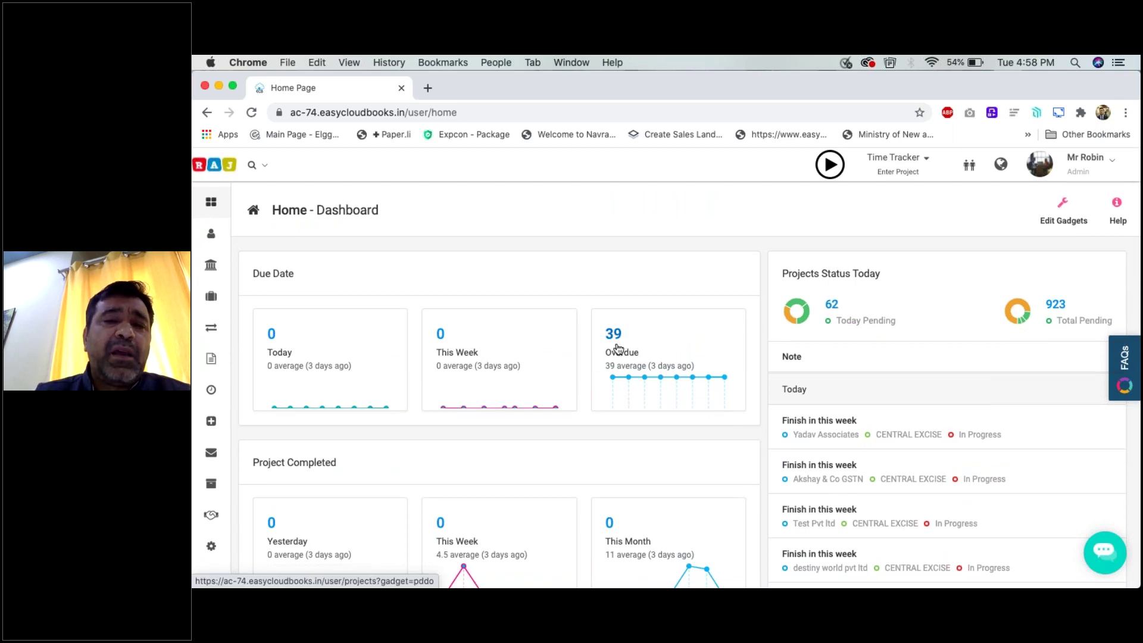
pyautogui.scroll(-1, 619, 348)
pyautogui.scroll(-5, 618, 348)
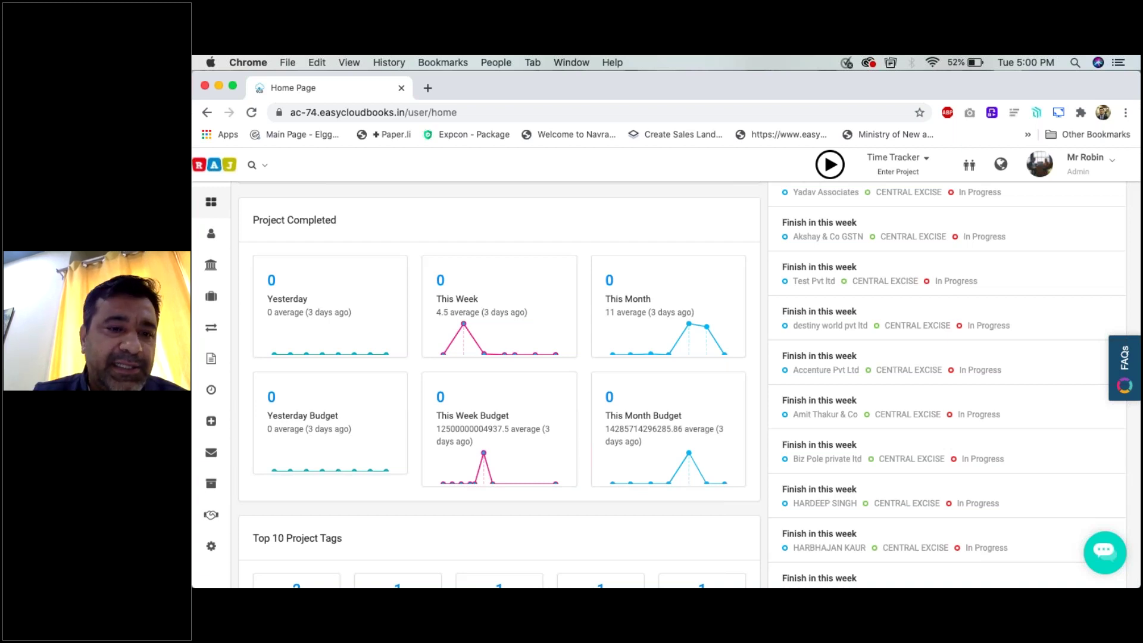
pyautogui.scroll(-2, 655, 381)
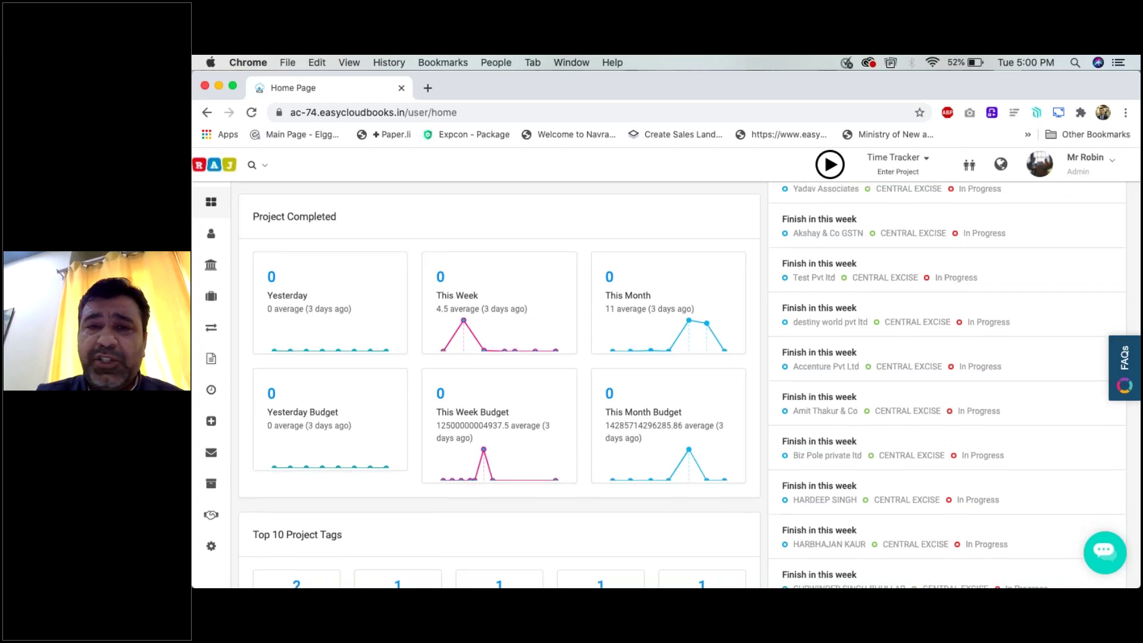
pyautogui.scroll(-5, 562, 325)
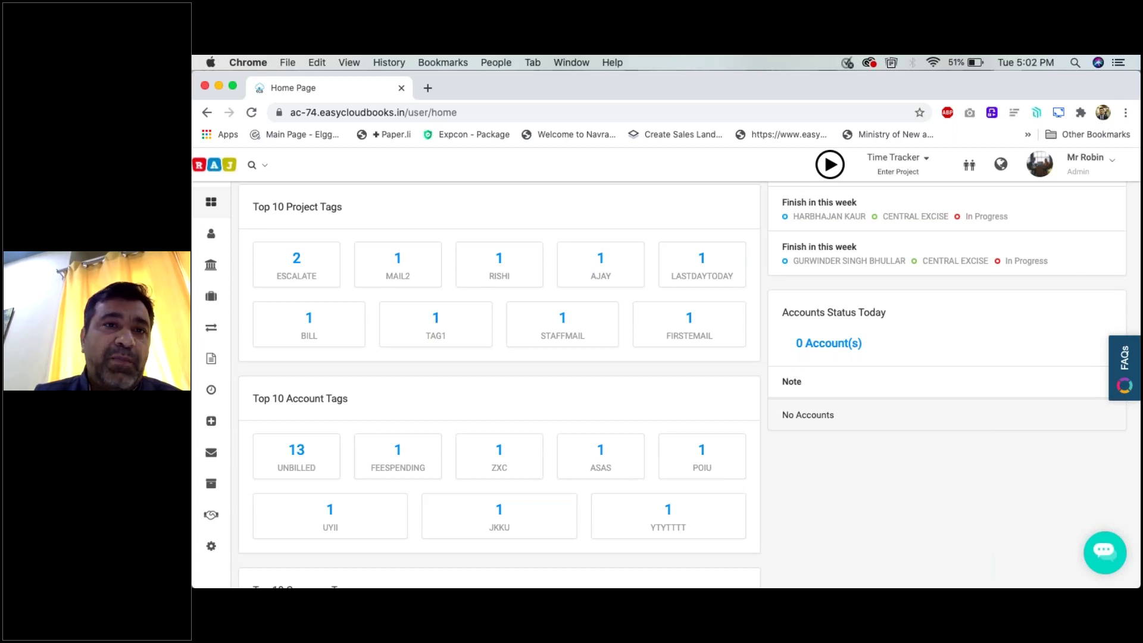
# - Open the full Projects list in a separate browser tab and switch to it
pyautogui.click(217, 306)
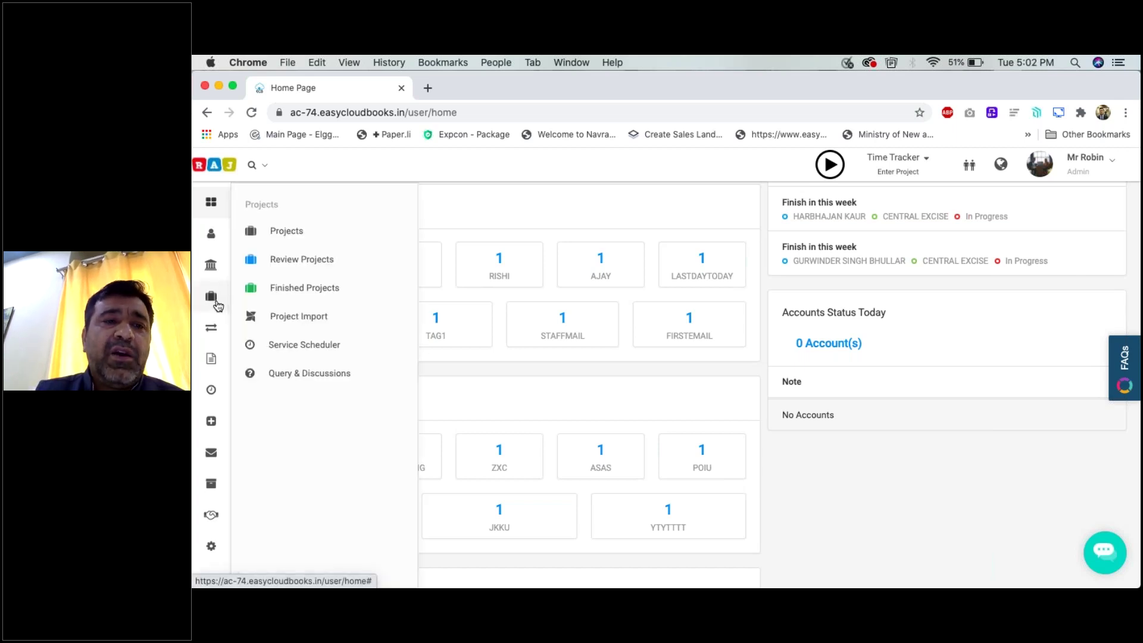
pyautogui.rightClick(303, 234)
pyautogui.click(333, 233)
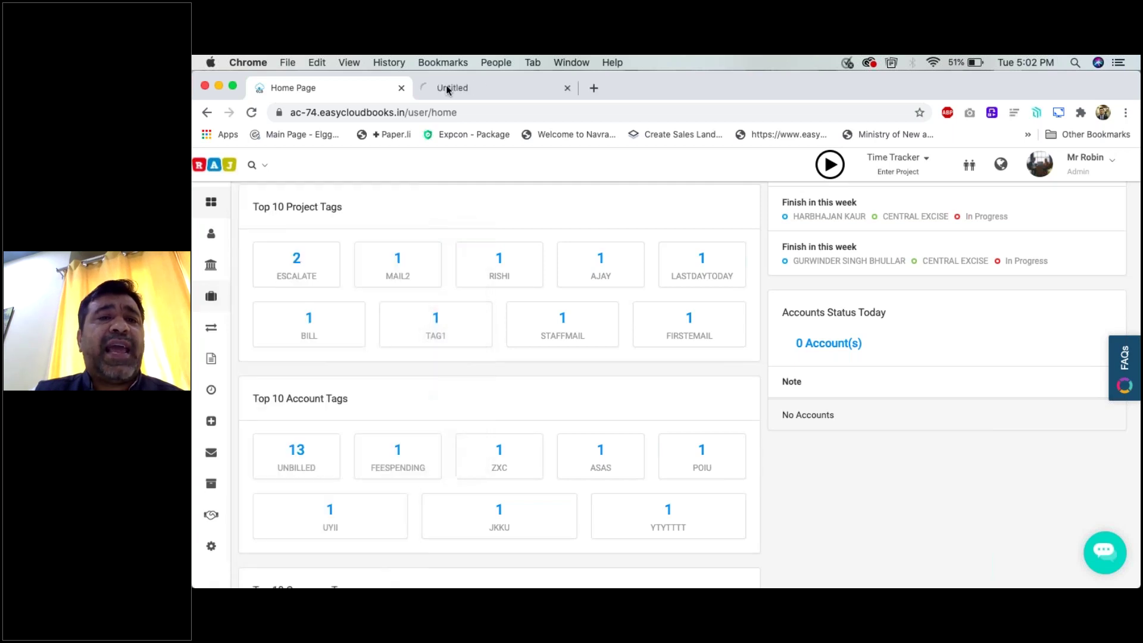
pyautogui.click(447, 88)
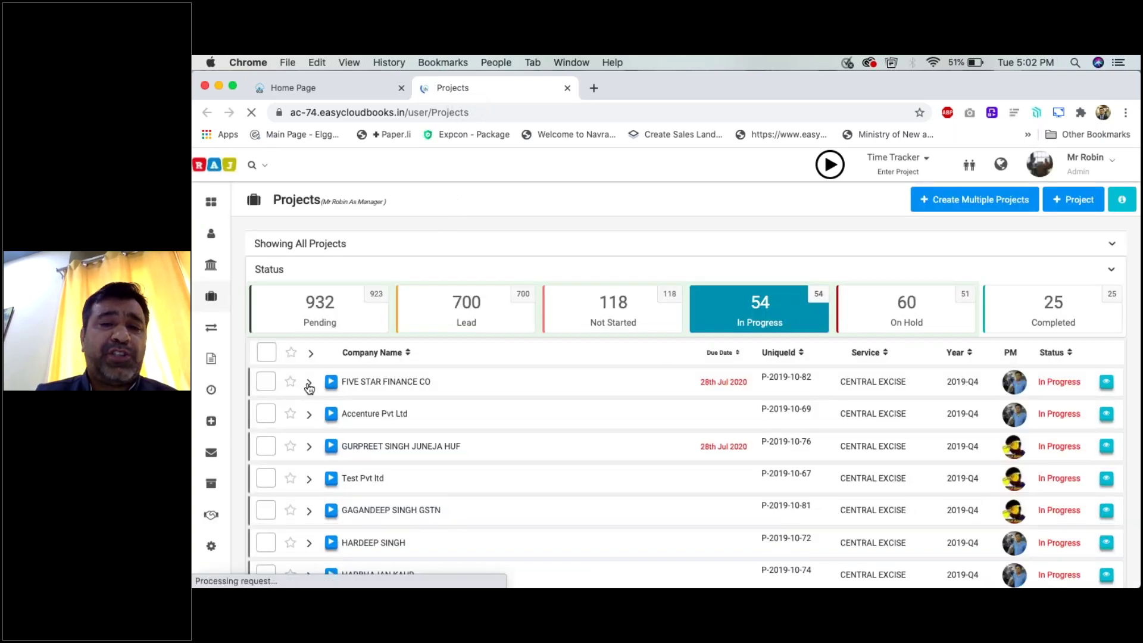
# - Add the existing ESCALATE tag to the FIVE STAR FINANCE CO project, save it, and return to the home dashboard
pyautogui.click(308, 385)
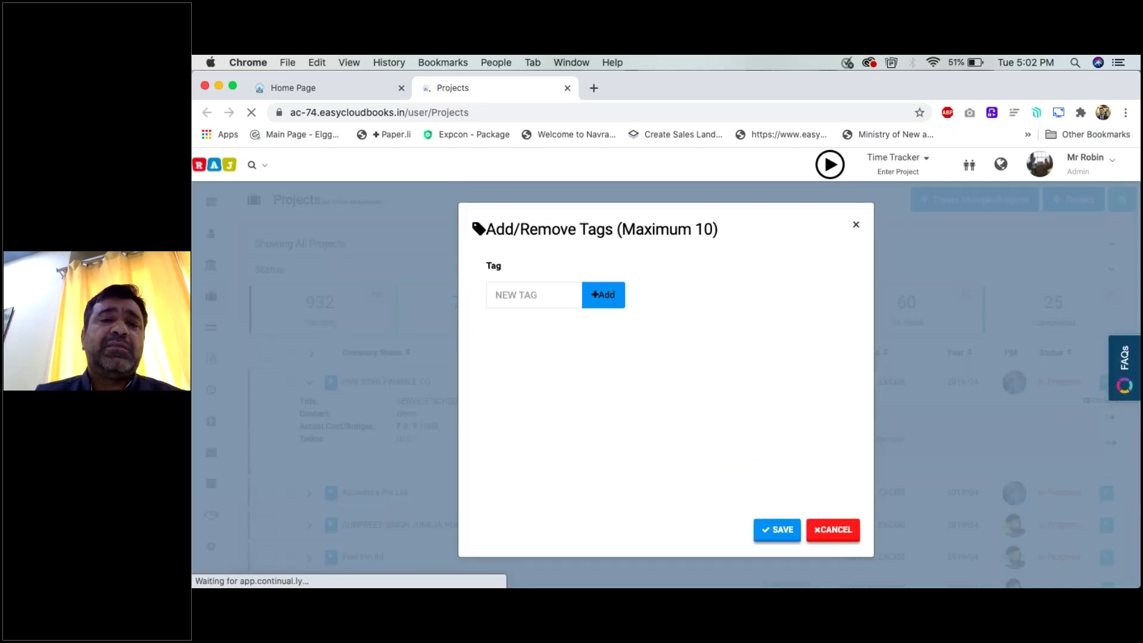
pyautogui.click(536, 295)
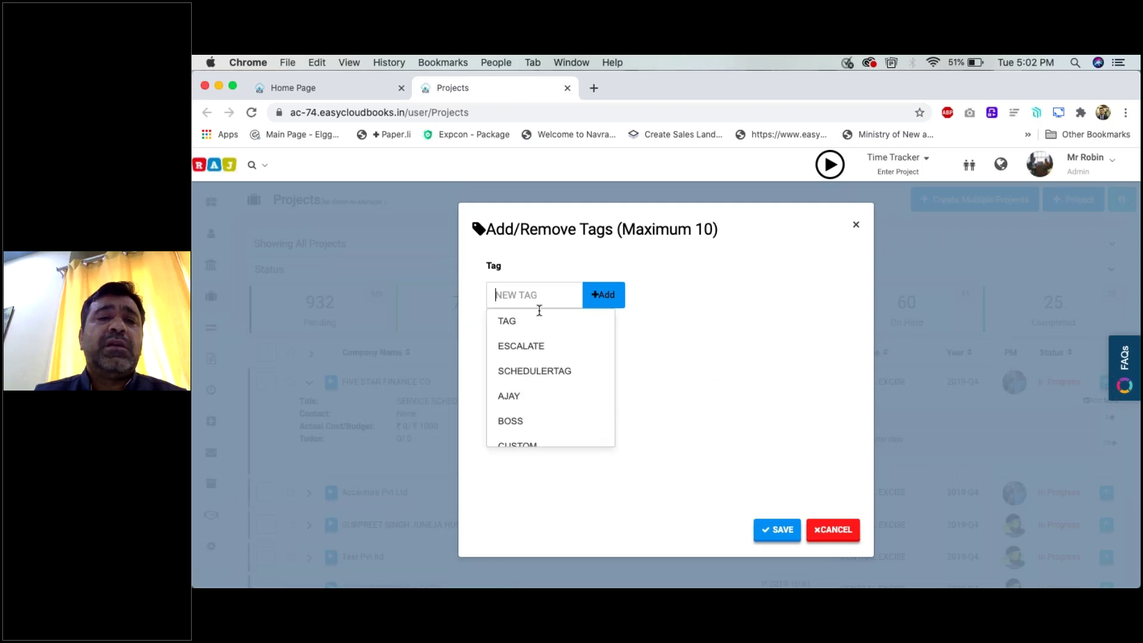
pyautogui.click(526, 346)
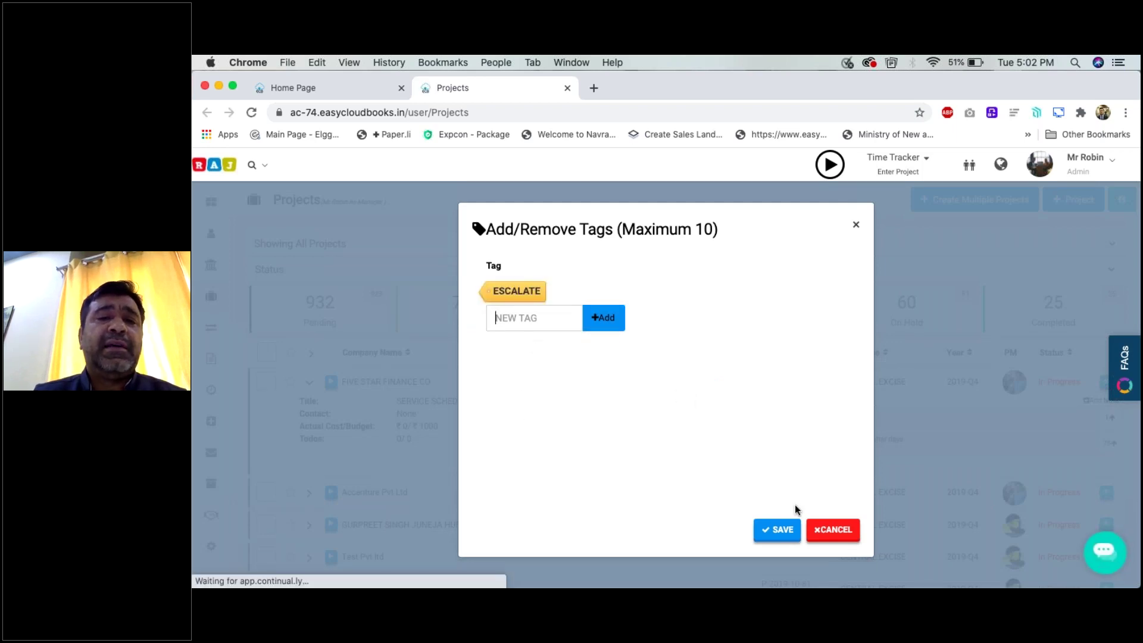
pyautogui.click(777, 531)
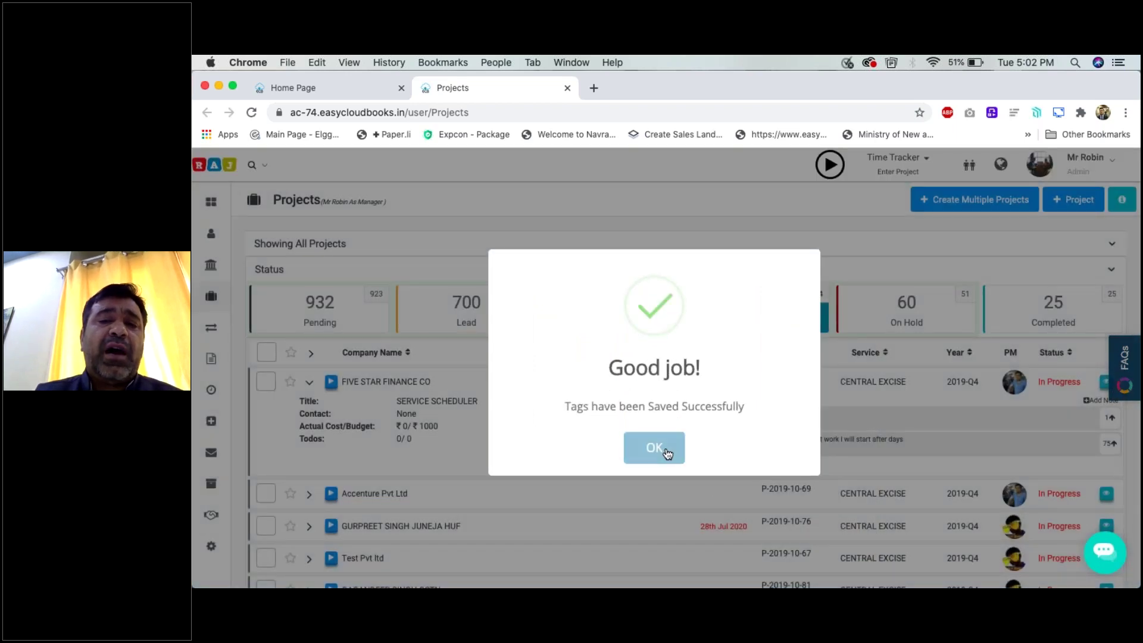
pyautogui.click(657, 450)
pyautogui.click(303, 91)
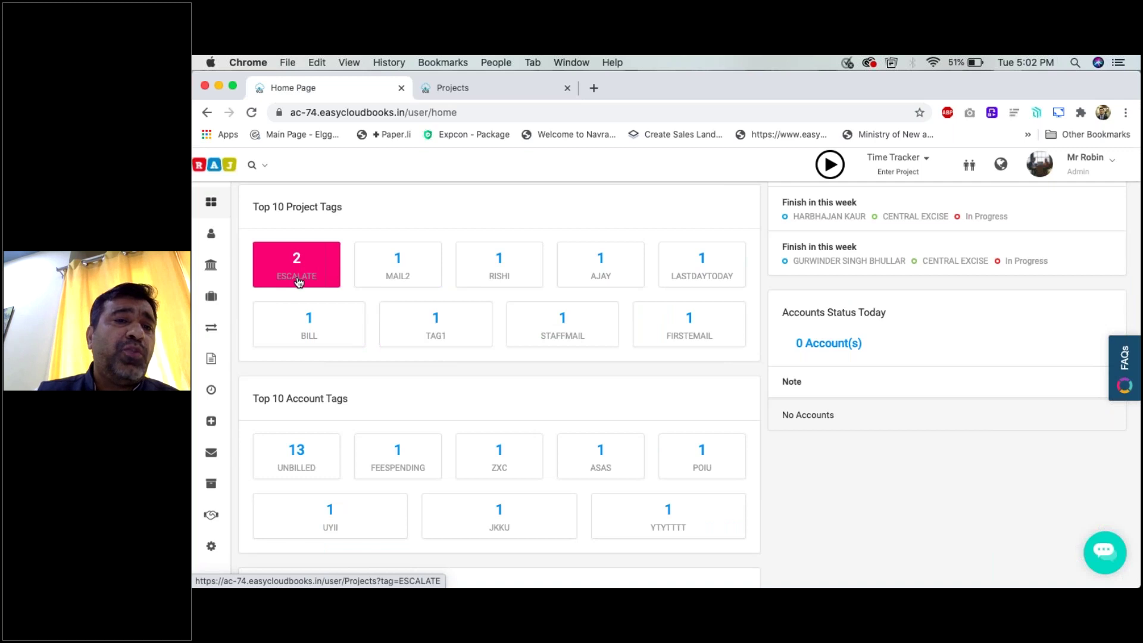
# - Open the projects tagged ESCALATE, expand all their details, and review the notes and tags on each project
pyautogui.click(299, 268)
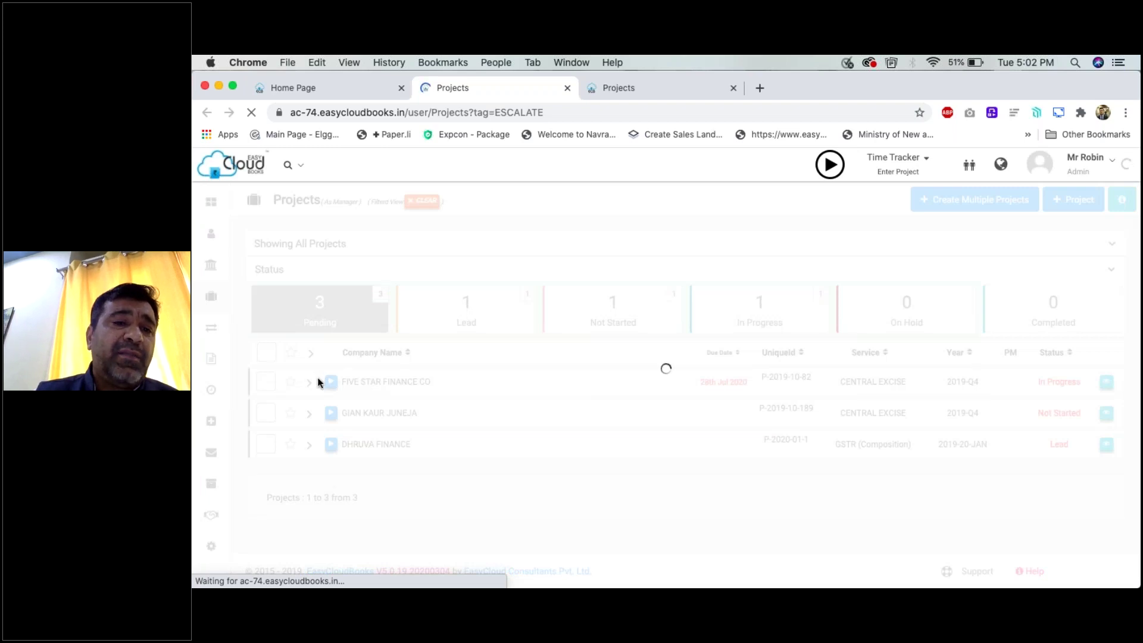
pyautogui.click(311, 354)
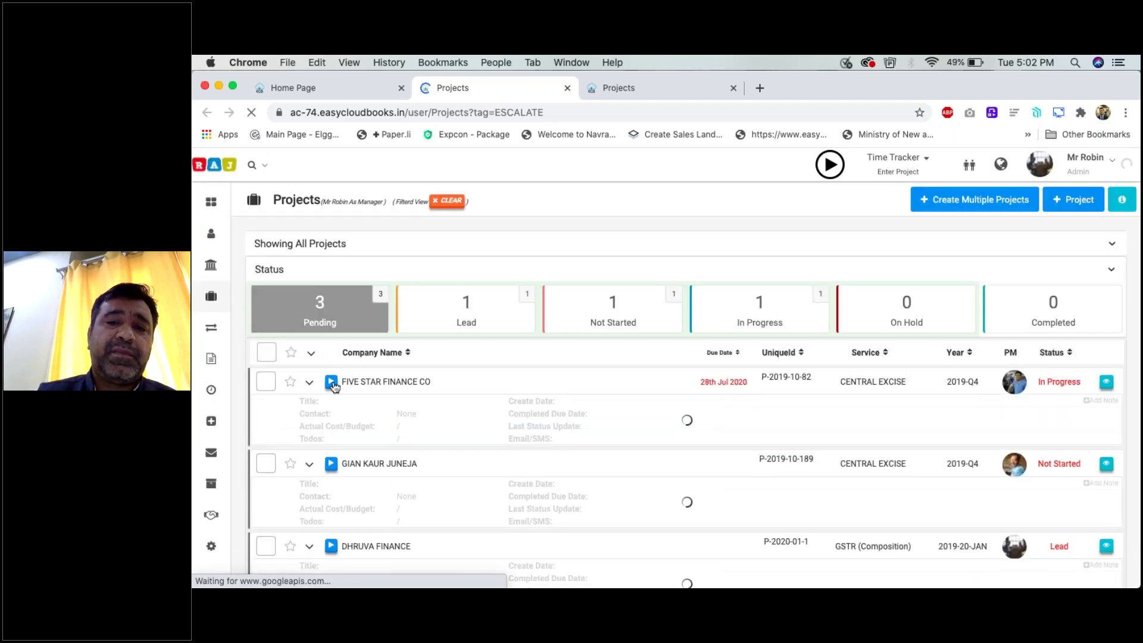
pyautogui.scroll(-2, 416, 454)
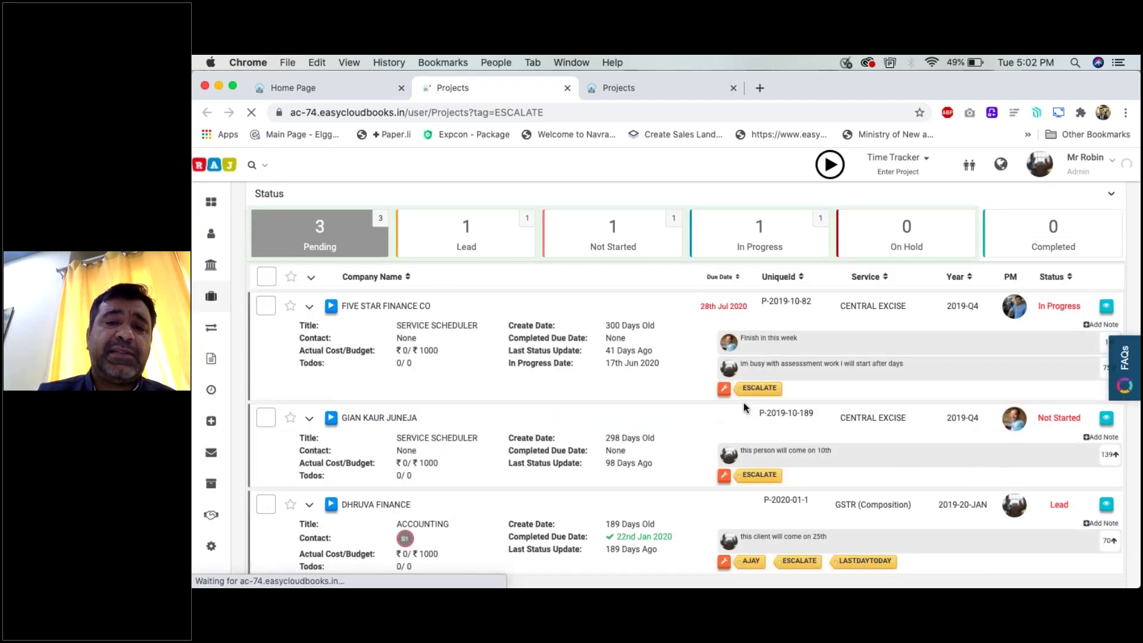
pyautogui.click(799, 561)
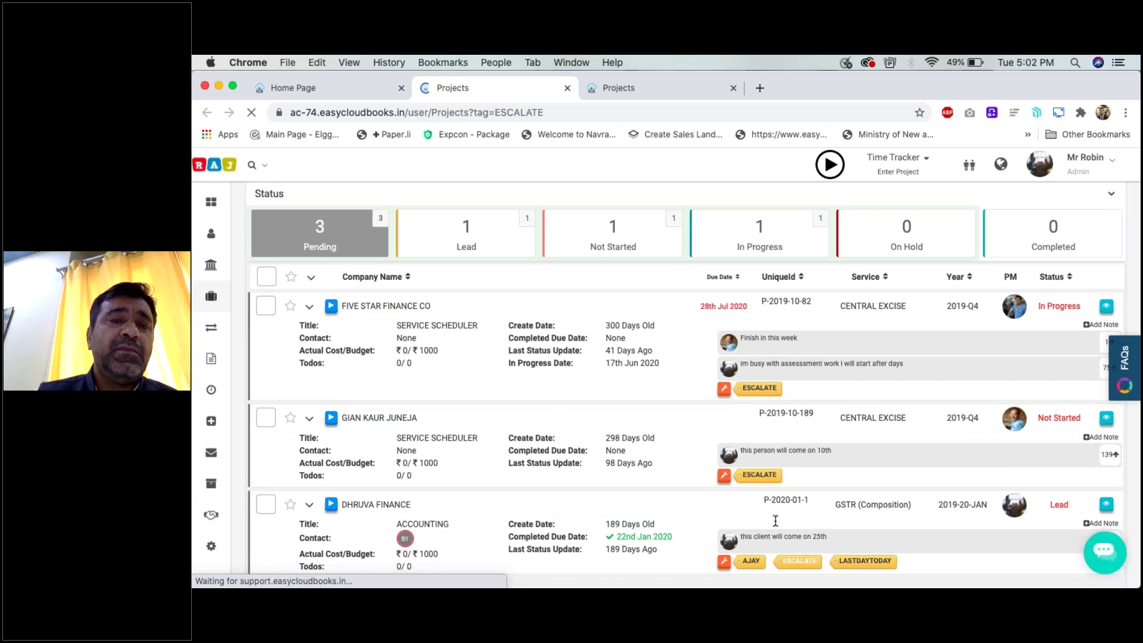
# - Return to the home dashboard and examine the account, company and contact tag gadgets, Project Deviation, and the Due Date and Project Completed gadgets
pyautogui.click(346, 89)
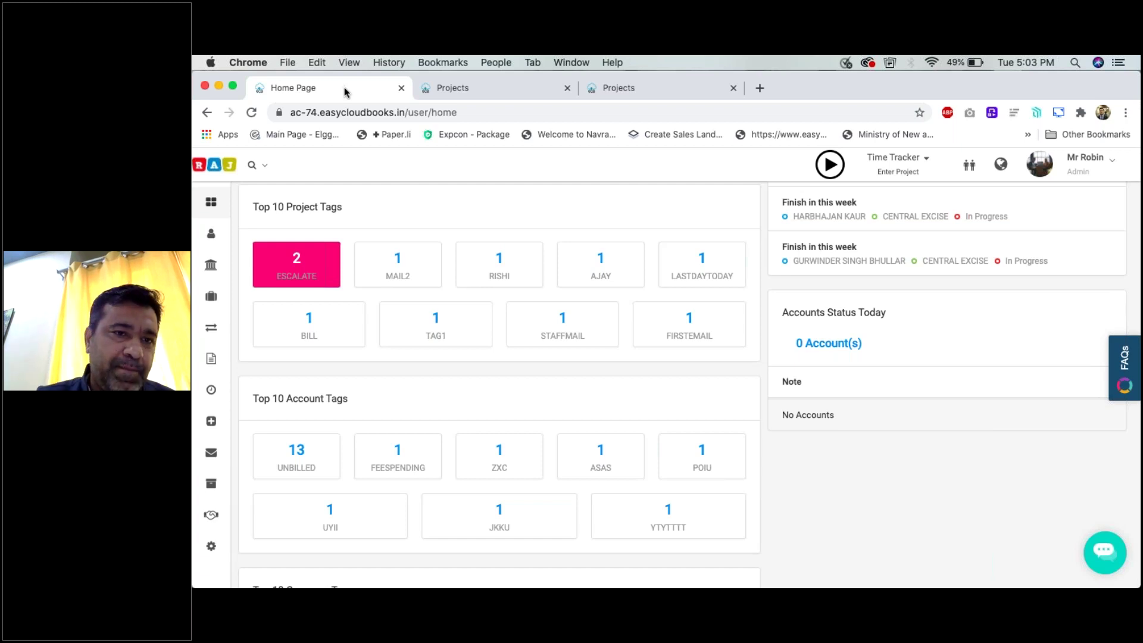
pyautogui.scroll(-1, 330, 231)
pyautogui.scroll(-3, 331, 233)
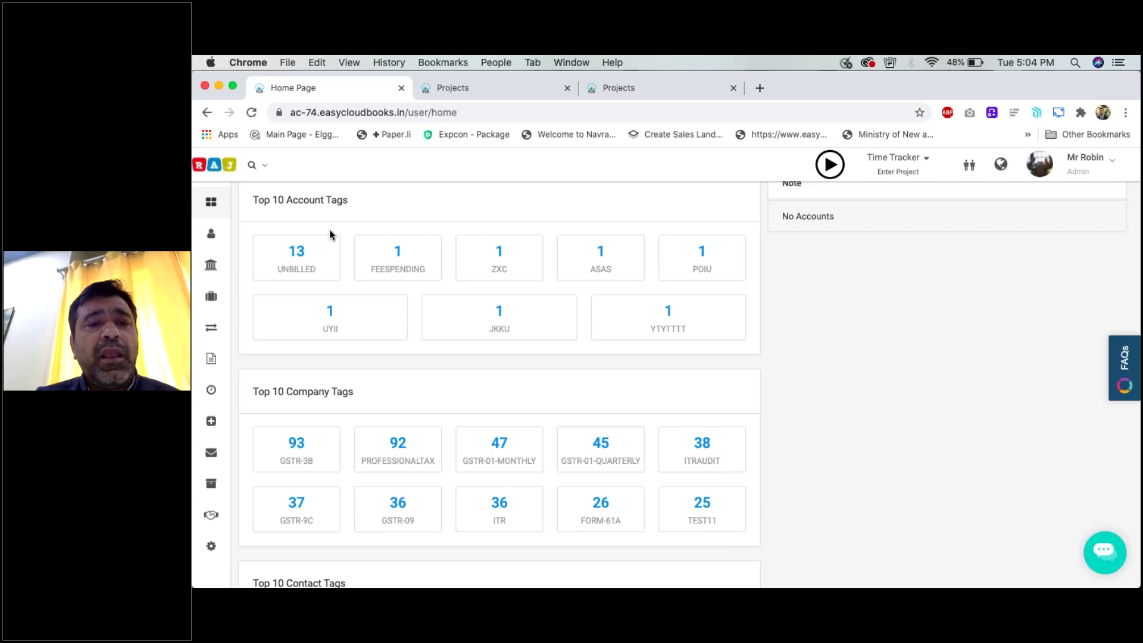
pyautogui.scroll(-3, 330, 231)
pyautogui.scroll(-3, 331, 234)
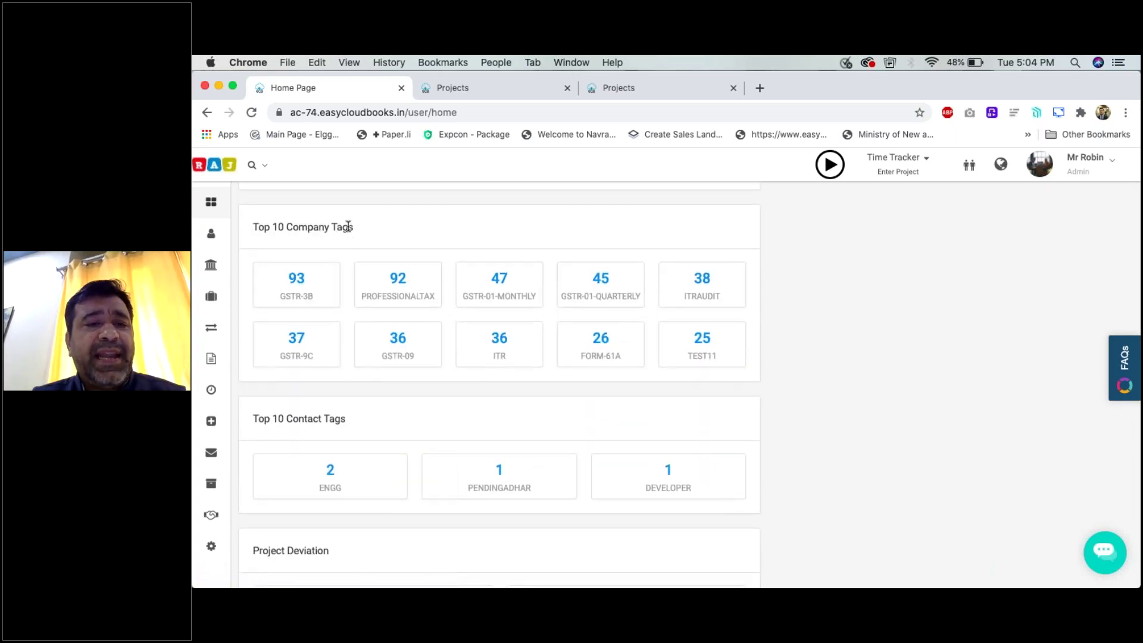
pyautogui.scroll(-3, 371, 475)
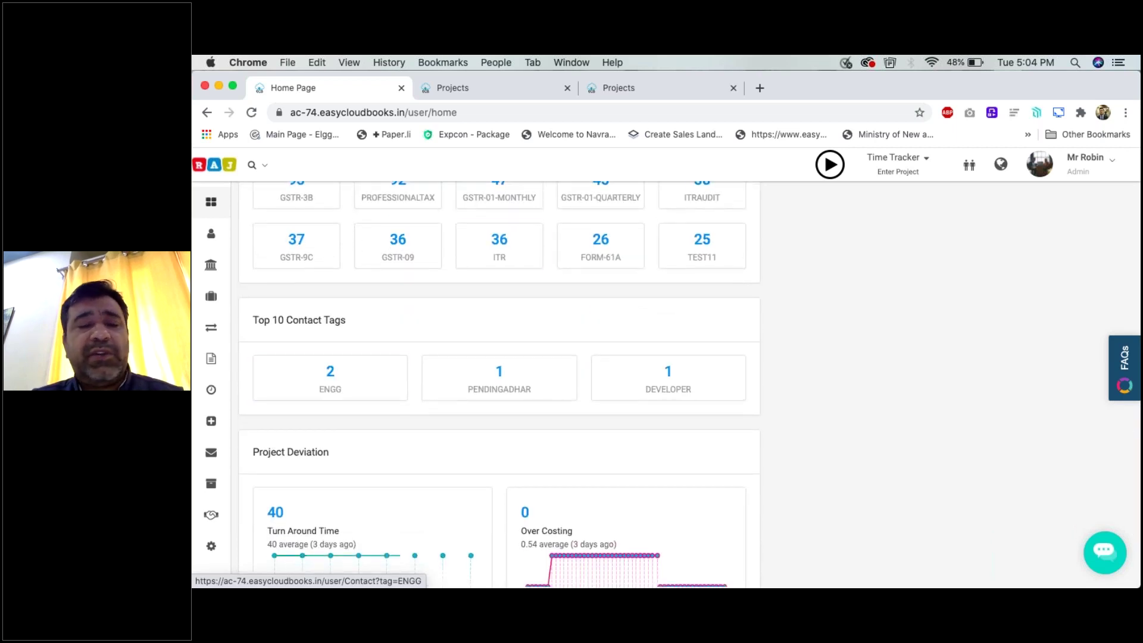
pyautogui.scroll(3, 518, 260)
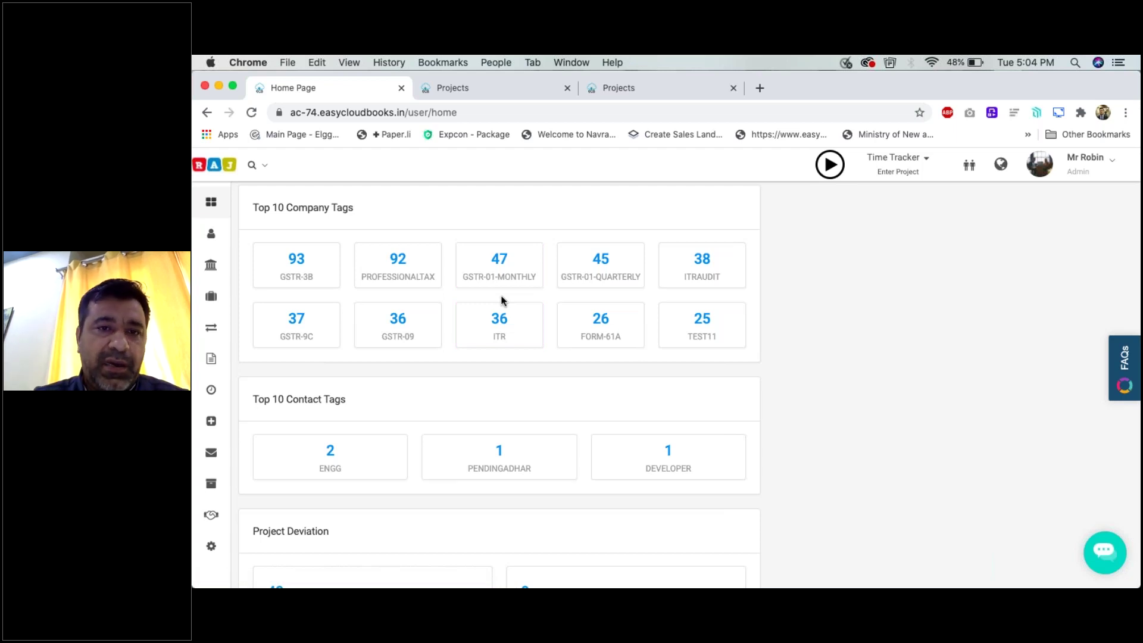
pyautogui.scroll(-5, 501, 301)
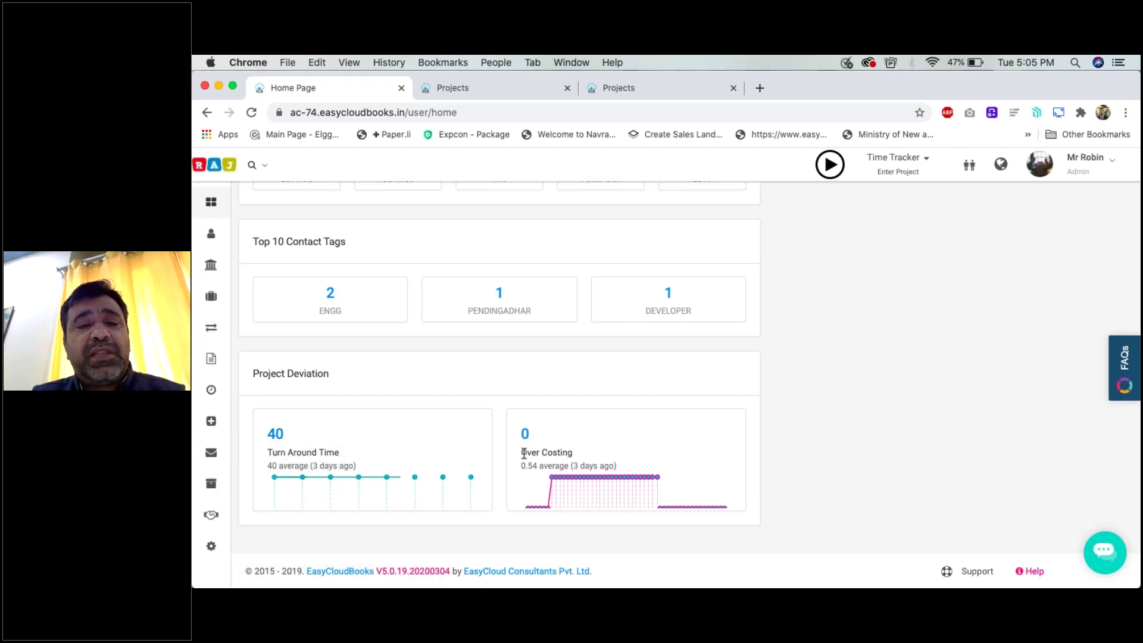
pyautogui.moveTo(519, 453); pyautogui.dragTo(566, 456)
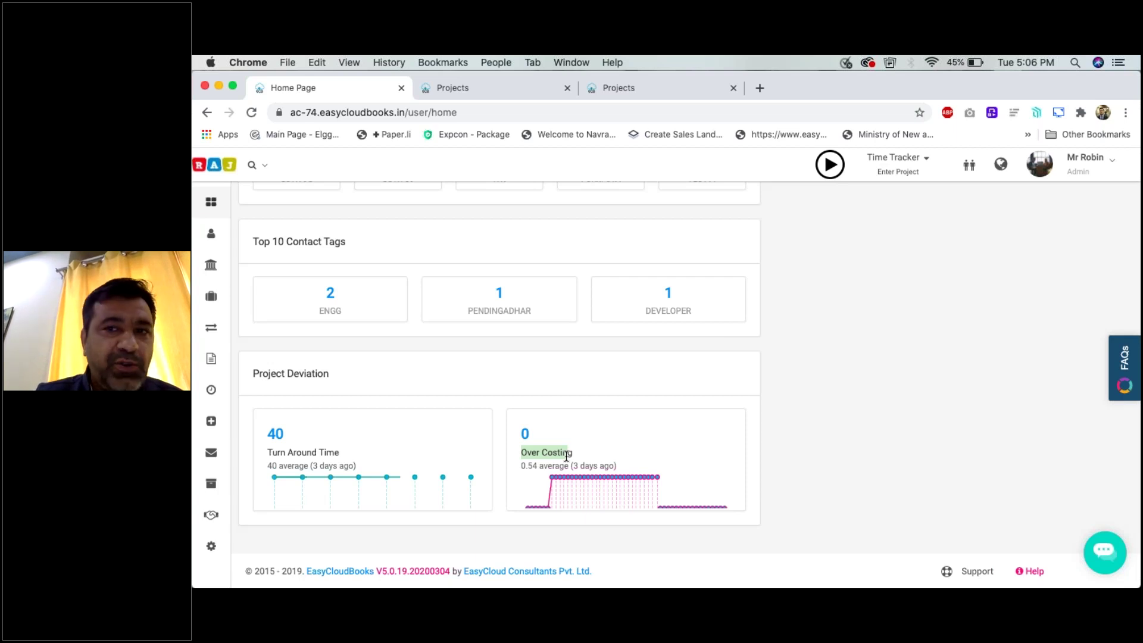
pyautogui.scroll(15, 566, 457)
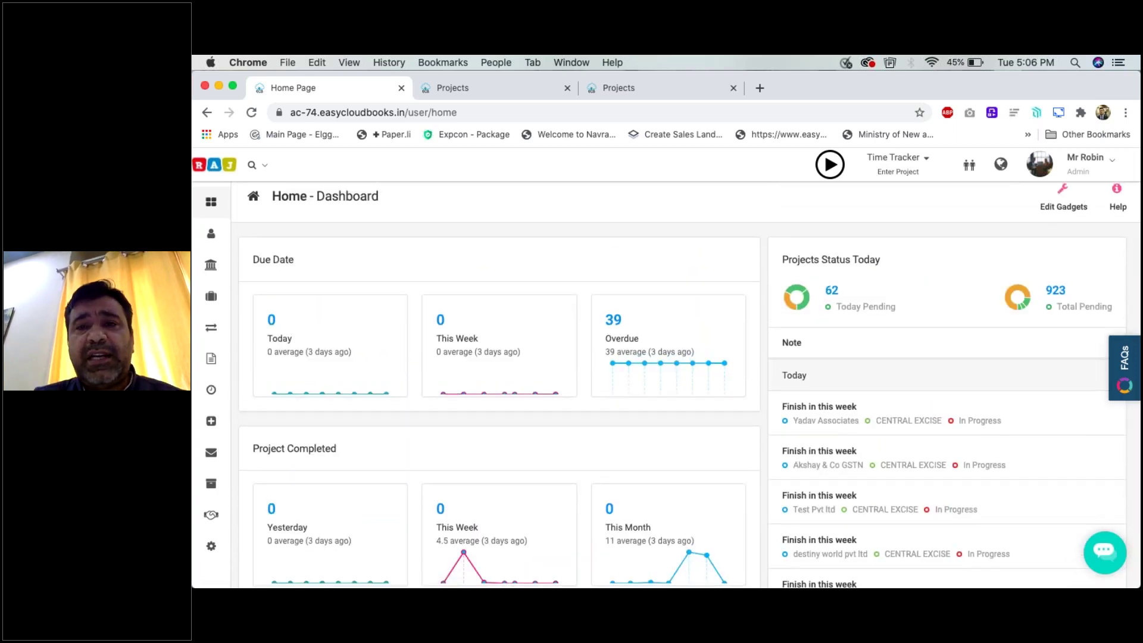
pyautogui.scroll(-5, 689, 385)
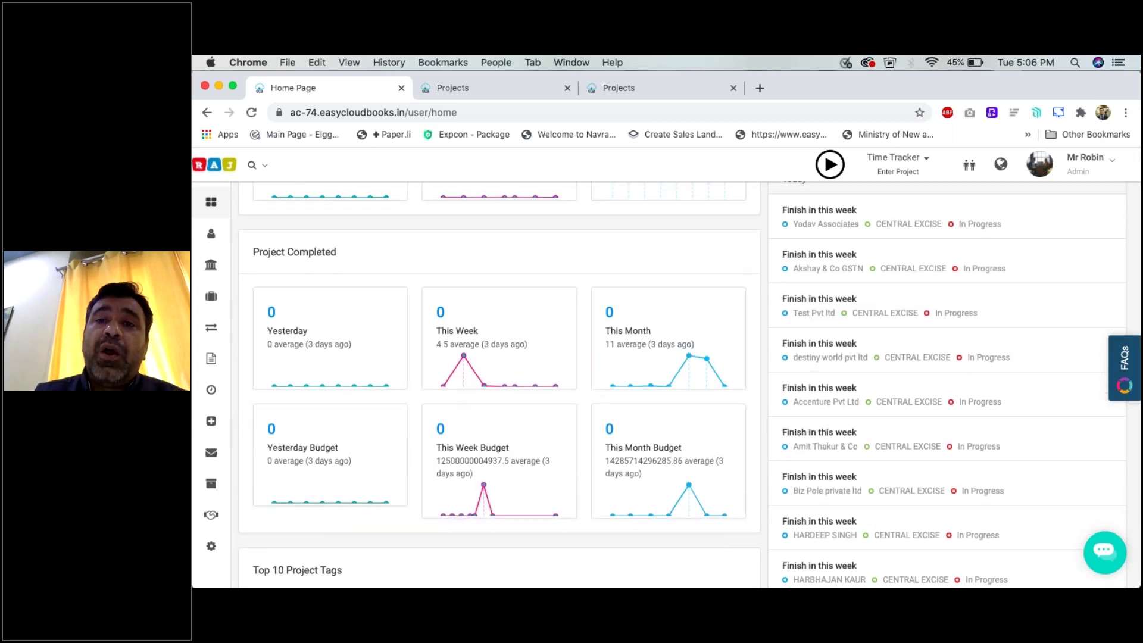
pyautogui.scroll(3, 689, 387)
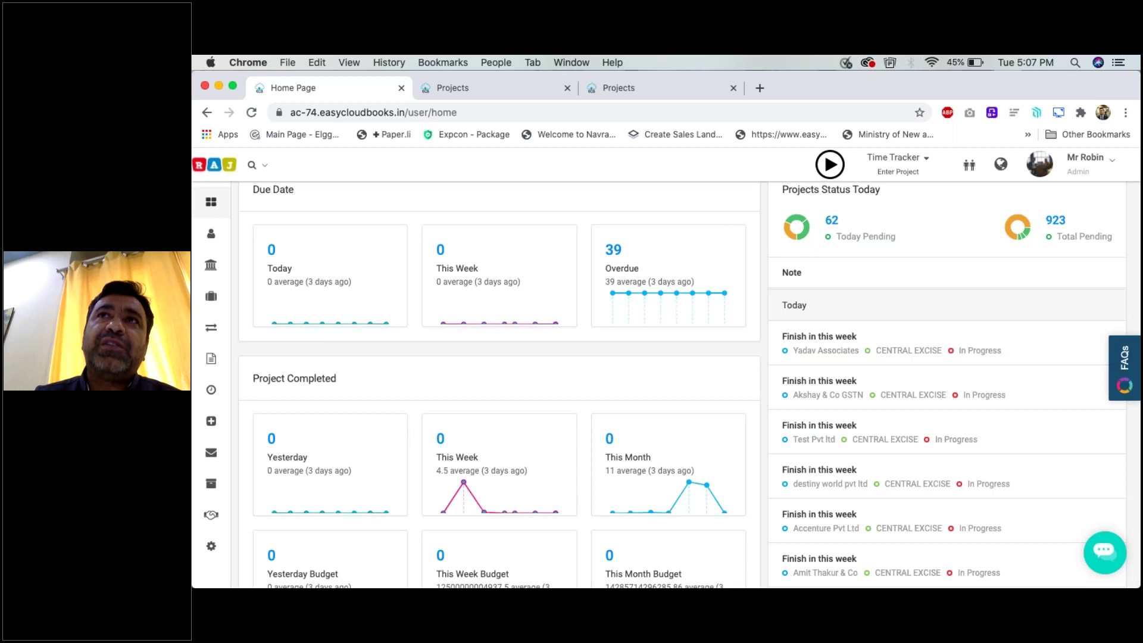
# - Save the status note "client will come on 30th" dated 30/07/2020 on the FIVE STAR FINANCE CO project in the ESCALATE list, keeping In Progress status
pyautogui.click(499, 89)
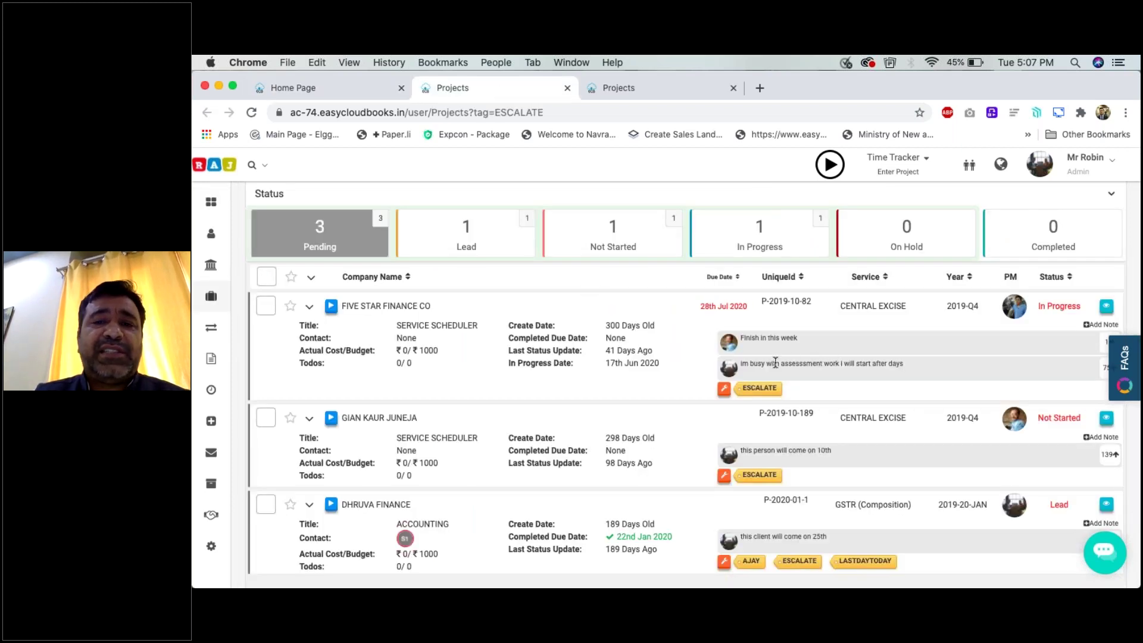
pyautogui.click(1062, 311)
pyautogui.write('c')
pyautogui.press('BackSpace')
pyautogui.write('clie')
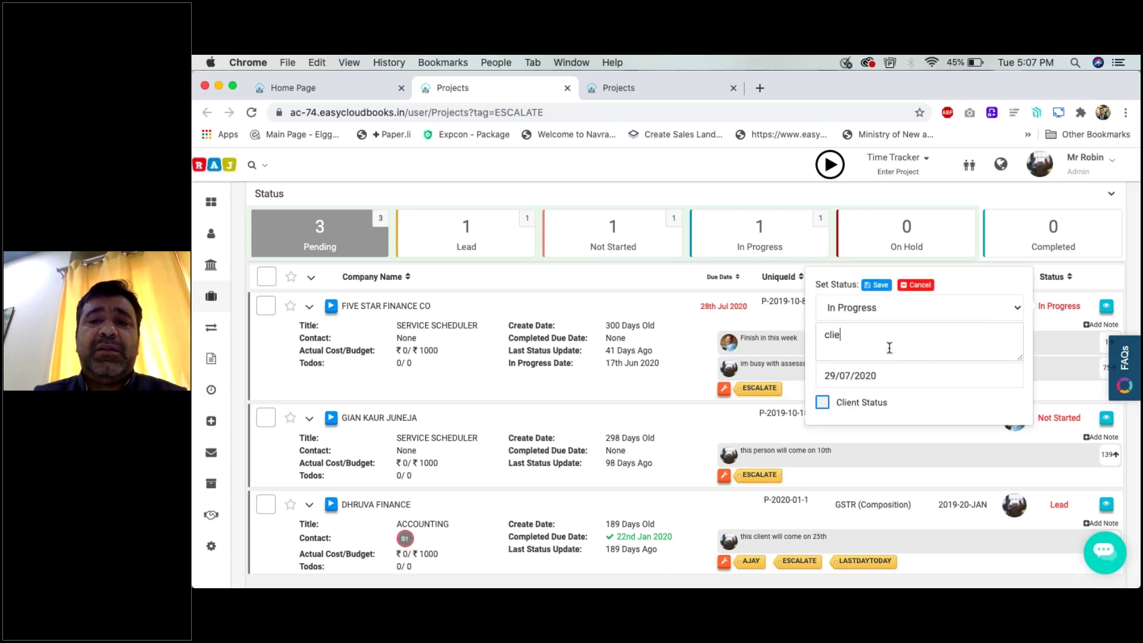
pyautogui.write('nt will come on')
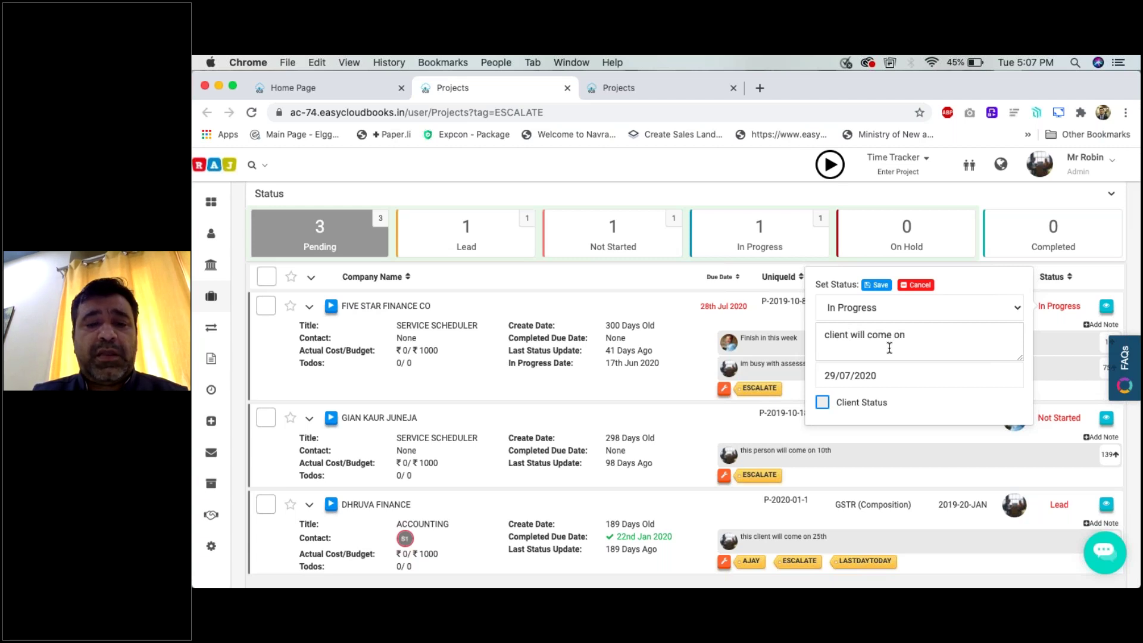
pyautogui.write(' 30th')
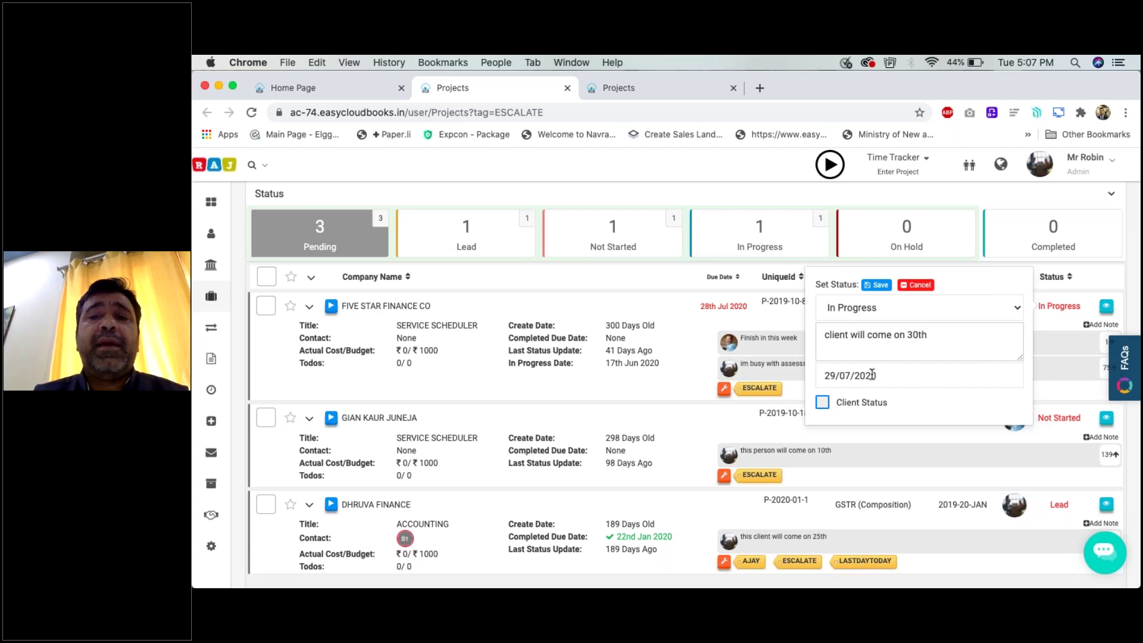
pyautogui.click(872, 374)
pyautogui.click(939, 337)
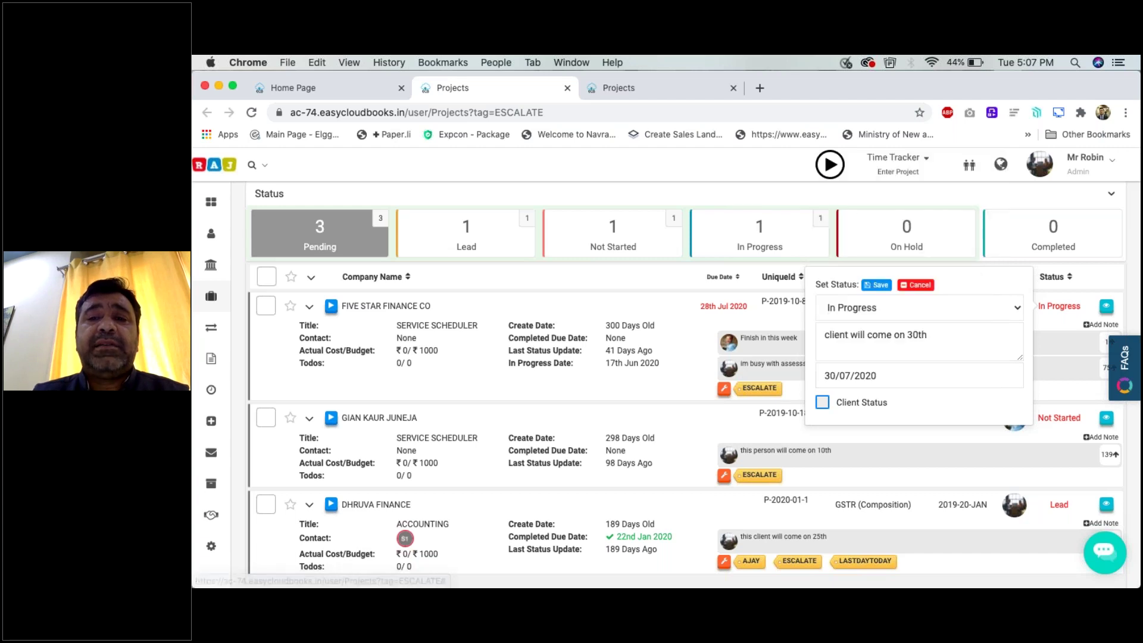
pyautogui.click(880, 285)
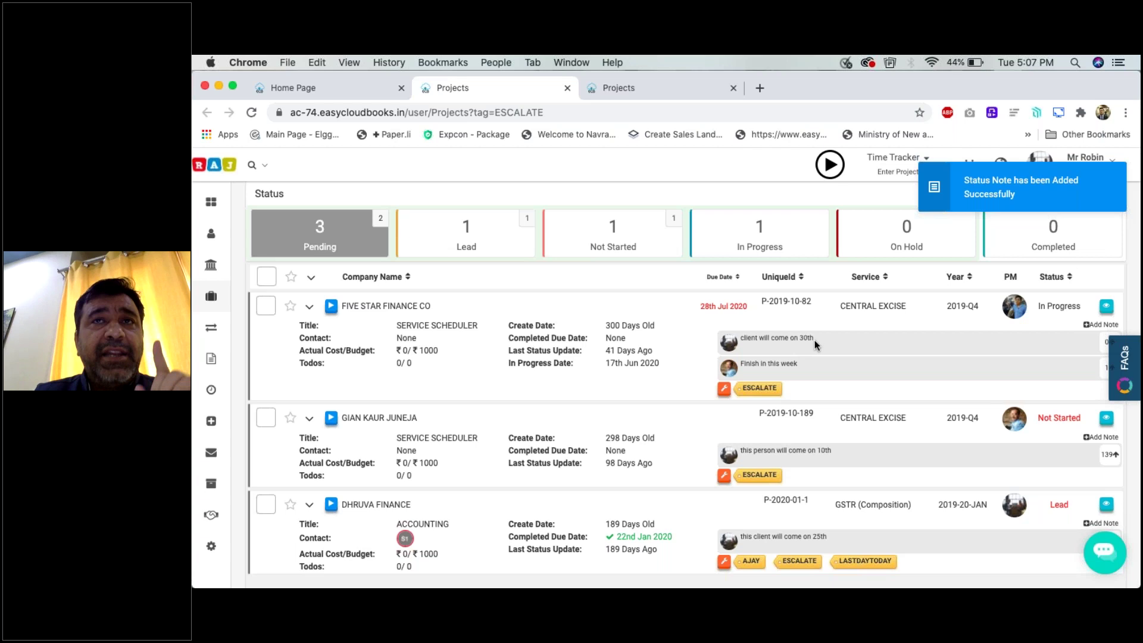
# - Return to the home dashboard and review the first note under Projects Status Today and the project and account tag gadgets
pyautogui.click(363, 90)
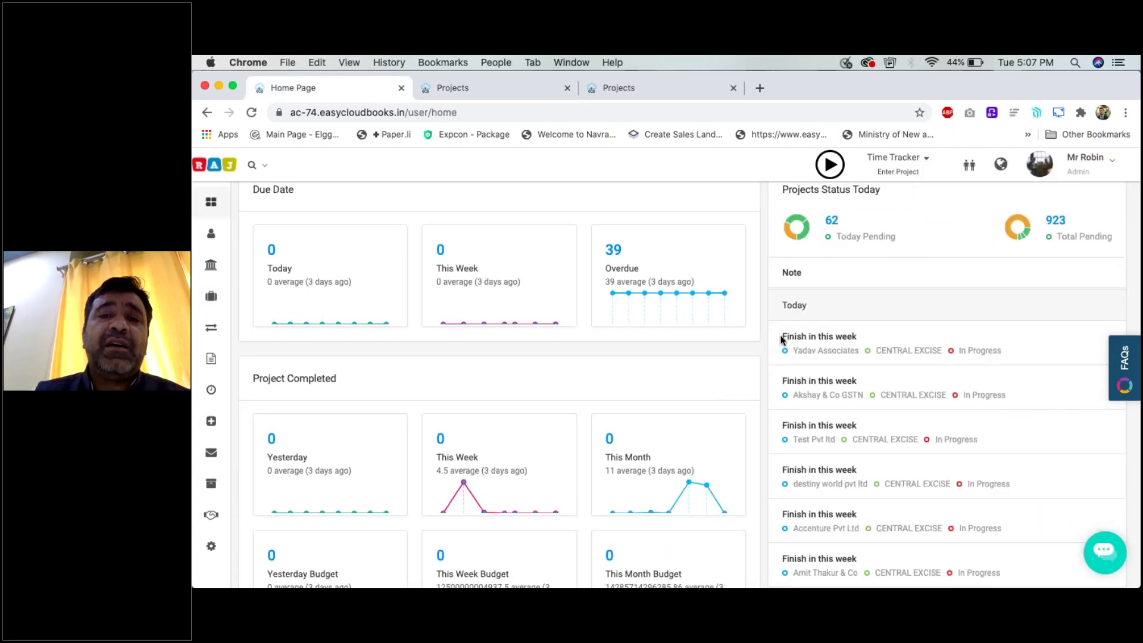
pyautogui.moveTo(781, 339); pyautogui.dragTo(859, 351)
pyautogui.moveTo(975, 347); pyautogui.dragTo(978, 350)
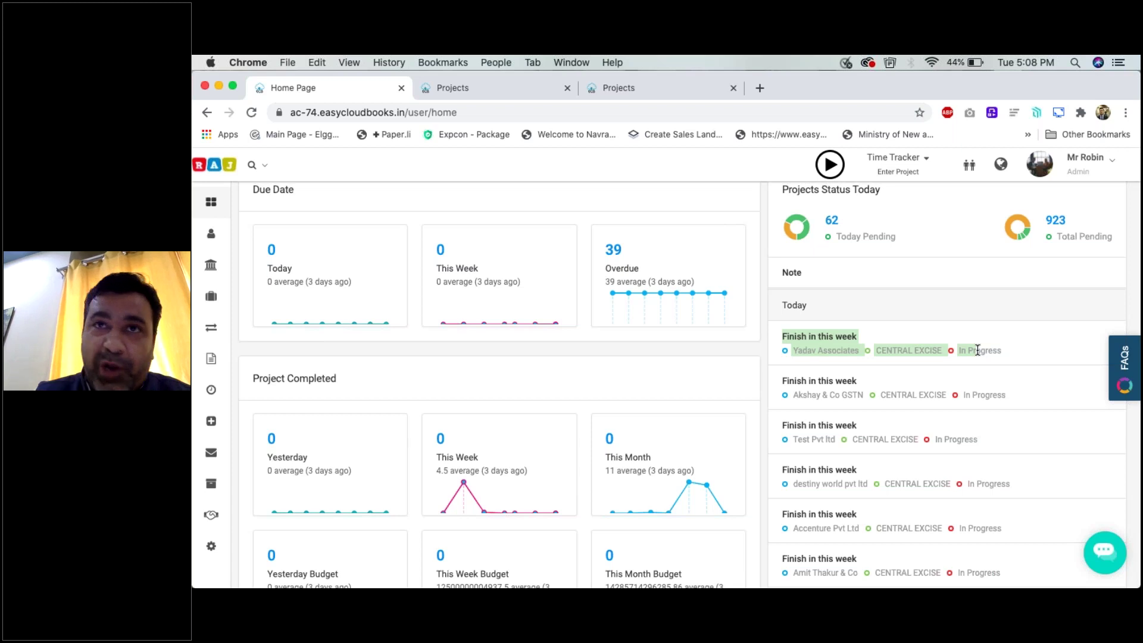
pyautogui.scroll(-10, 978, 350)
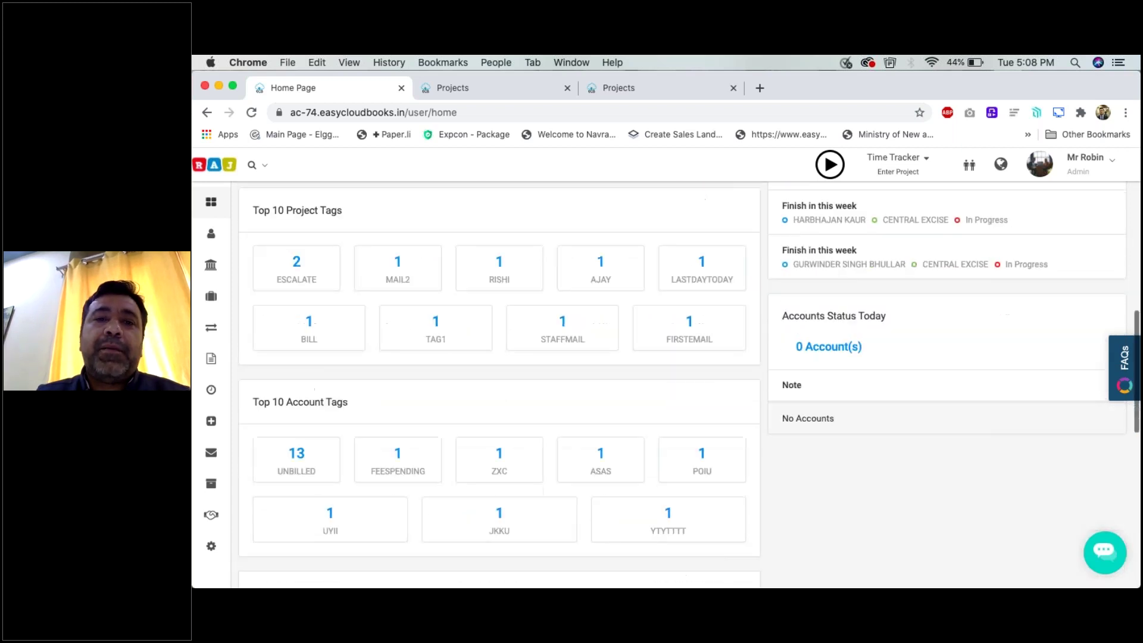
pyautogui.scroll(2, 766, 274)
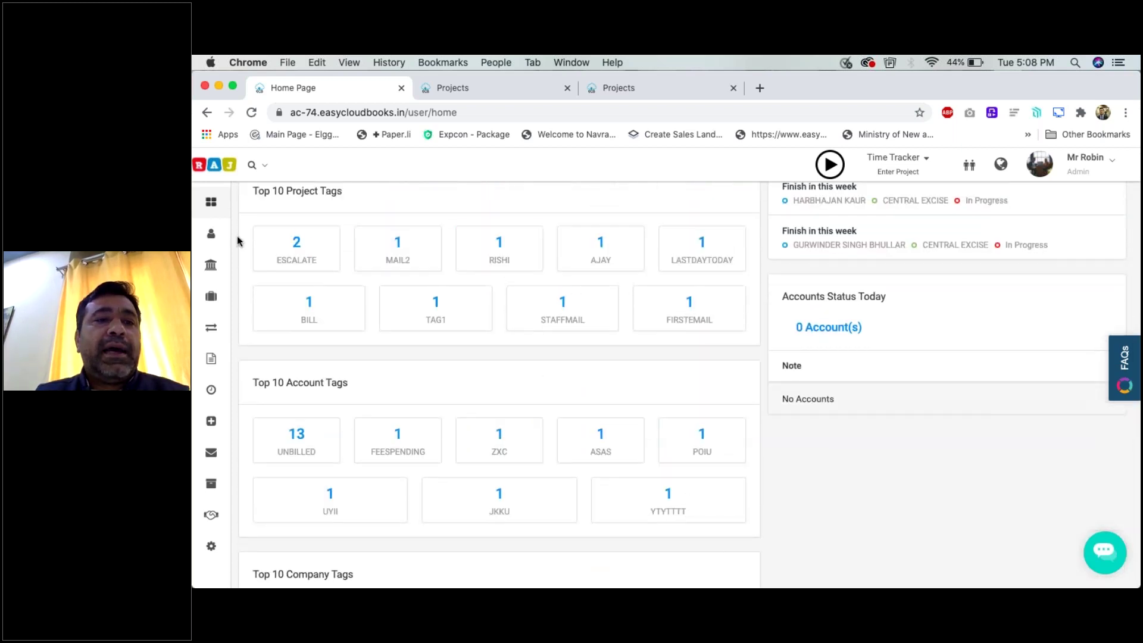
# - Open the Companies list, view the services applicable to Dummy Limited, and close the services dialog
pyautogui.click(216, 273)
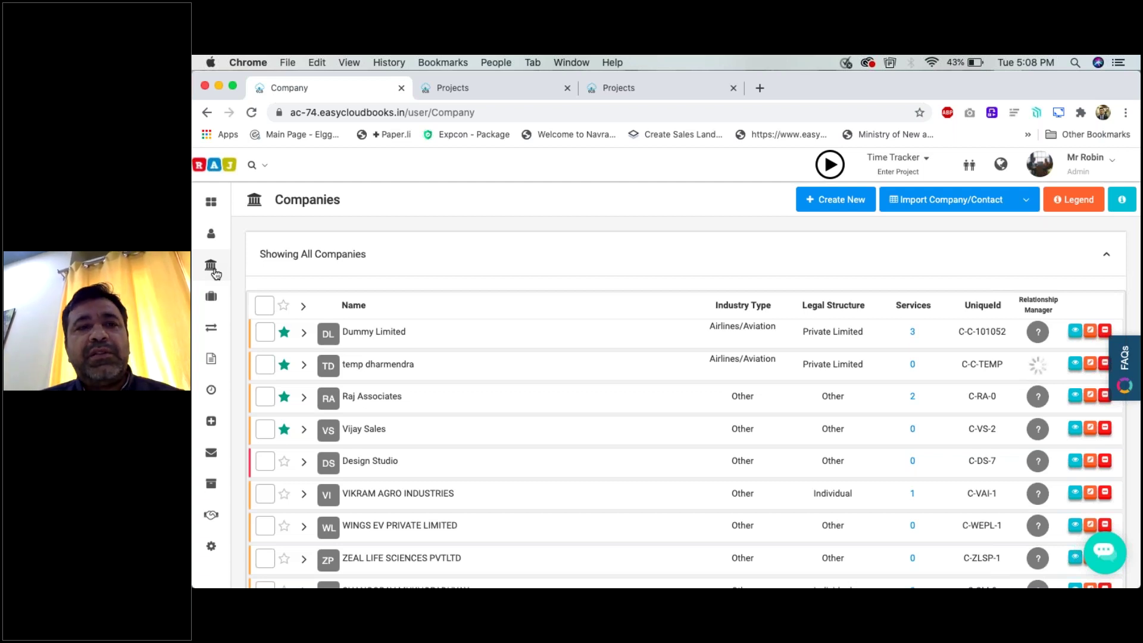
pyautogui.moveTo(213, 210)
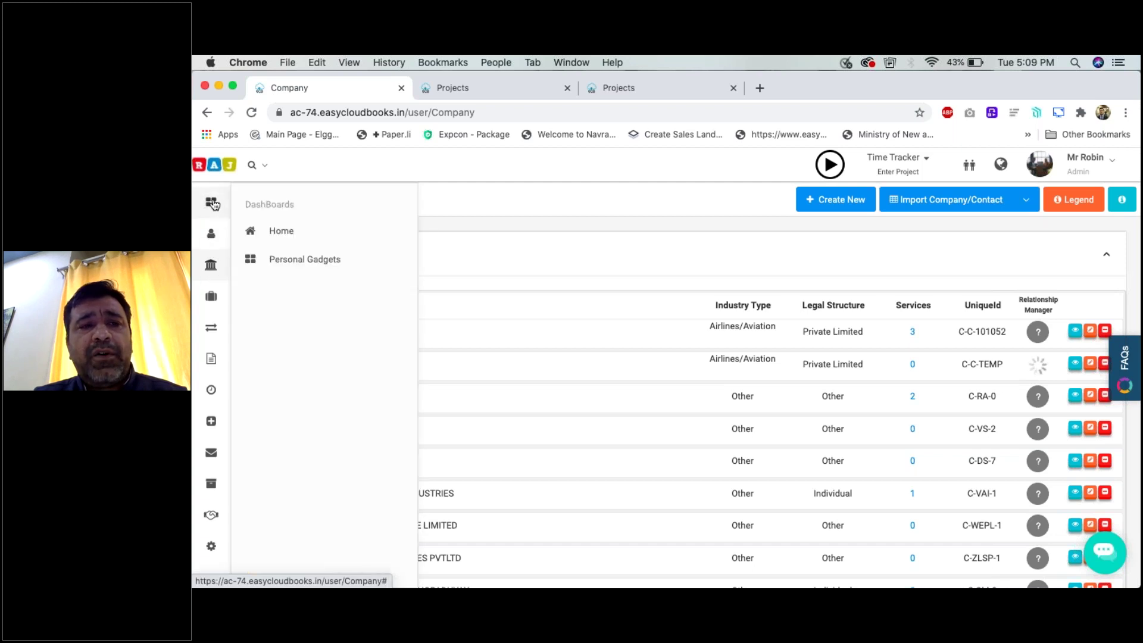
pyautogui.click(212, 270)
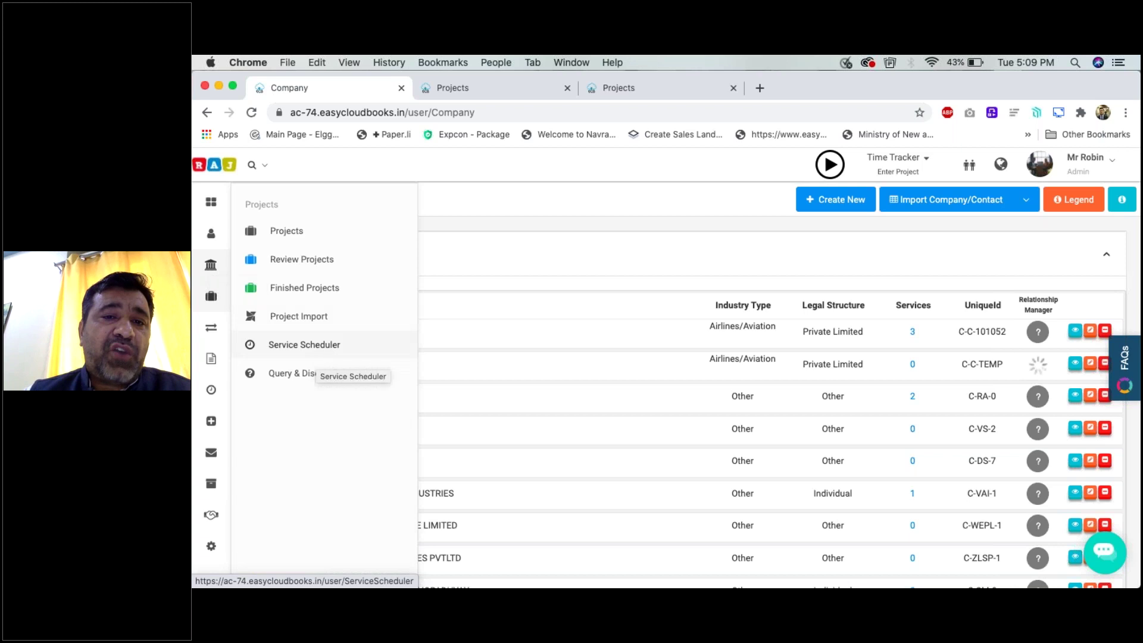
pyautogui.scroll(-1, 560, 376)
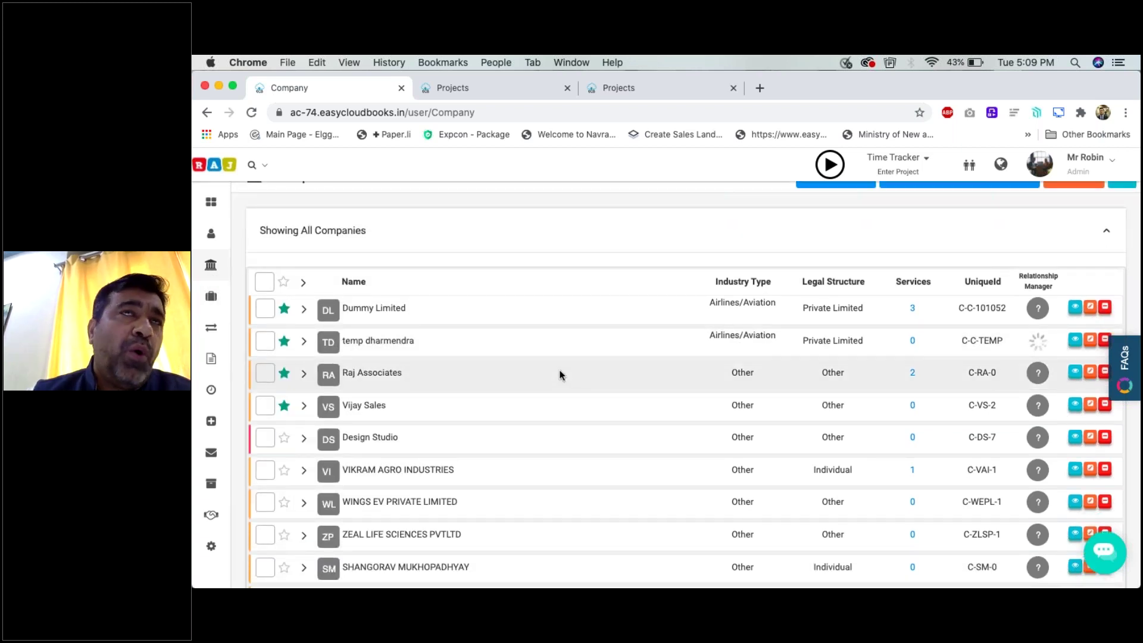
pyautogui.scroll(-2, 559, 375)
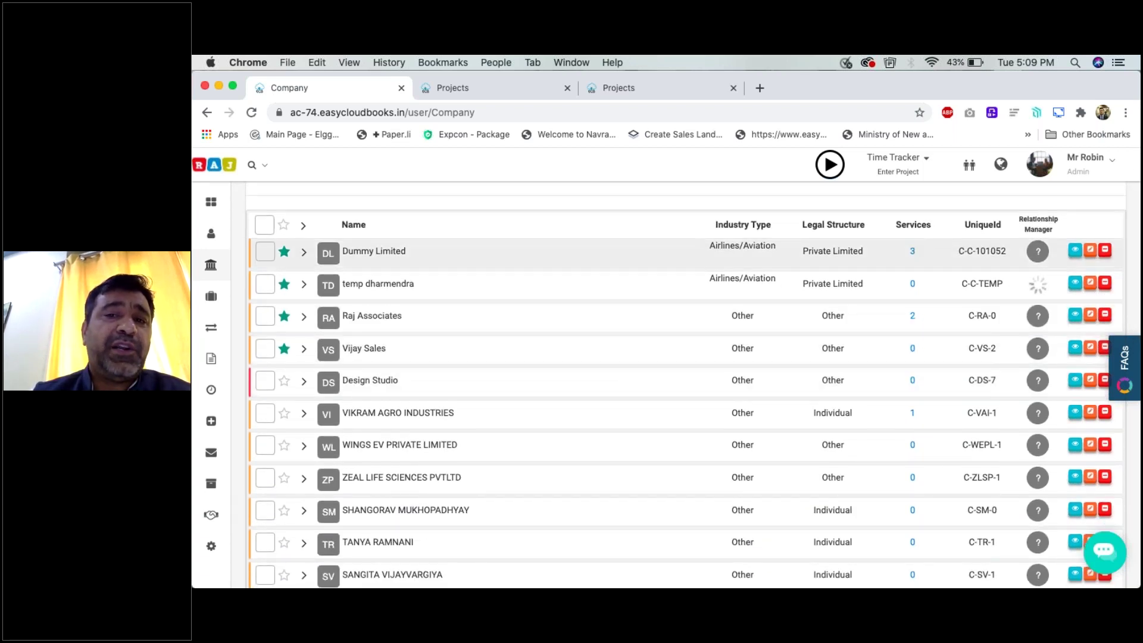
pyautogui.click(912, 251)
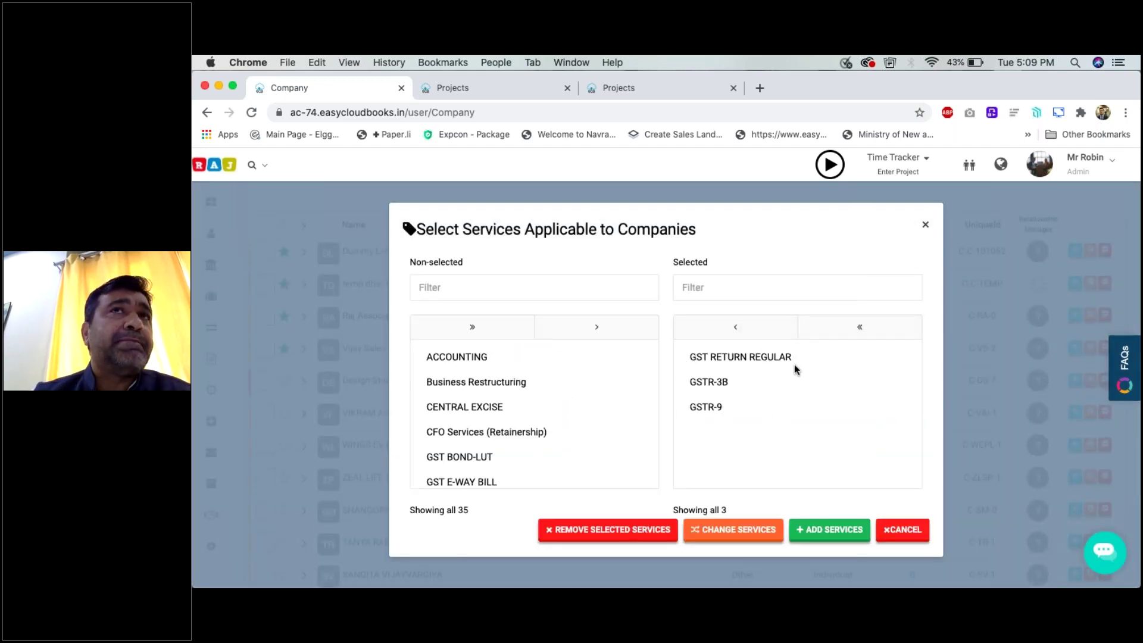
pyautogui.click(926, 225)
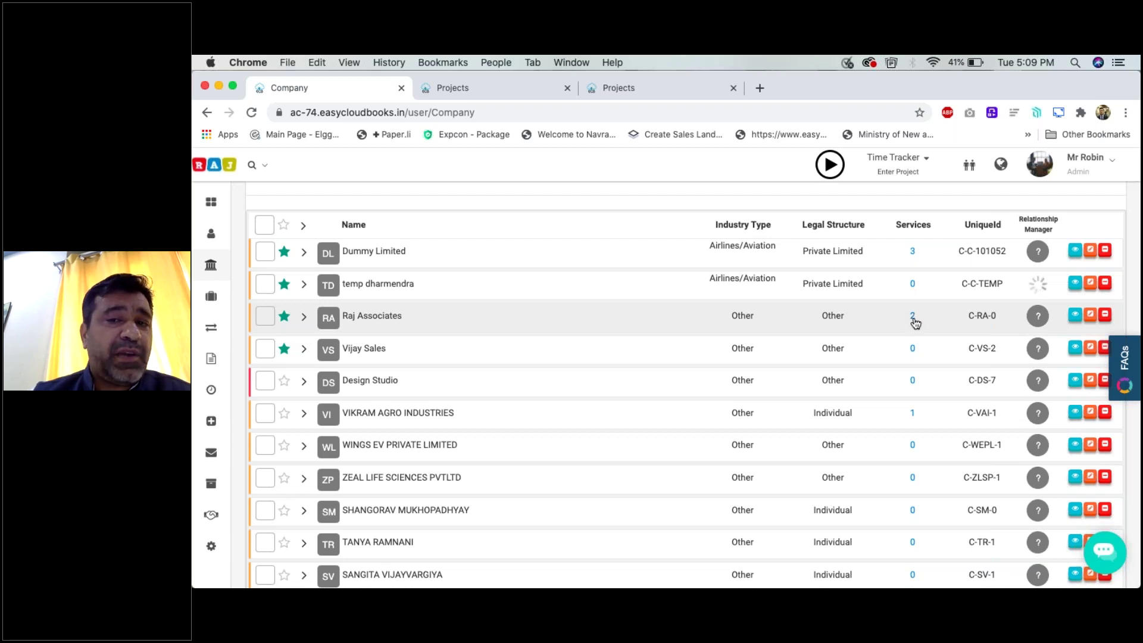
# - Try assigning Business Restructuring and CFO Services (Retainership) to Raj Associates as far as the price per project page, and cancel the dialog
pyautogui.click(914, 320)
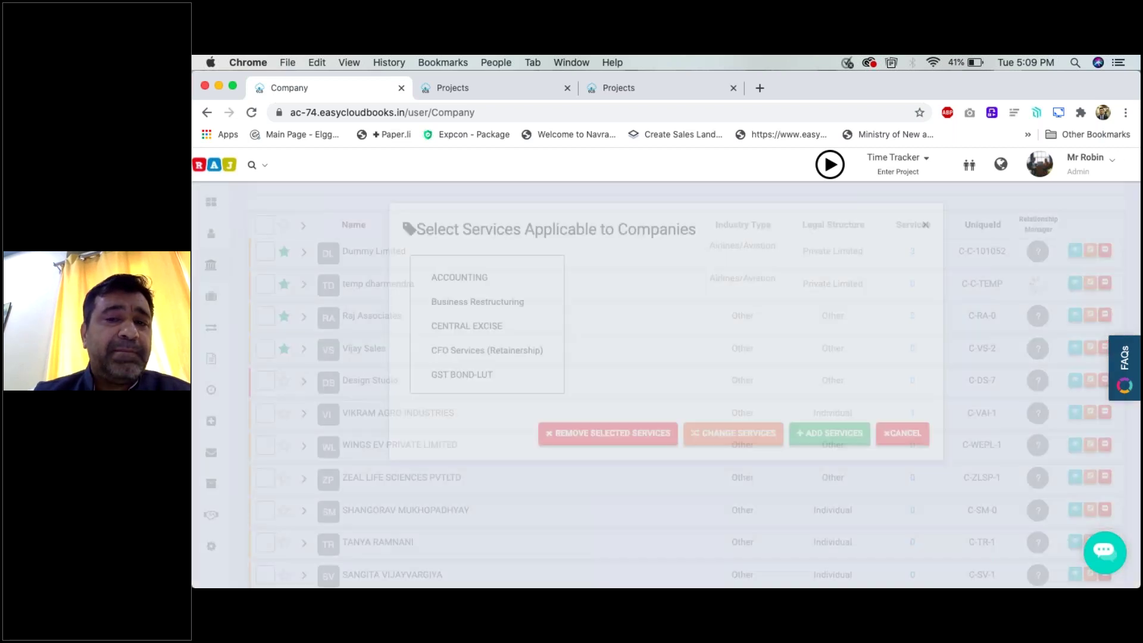
pyautogui.click(486, 381)
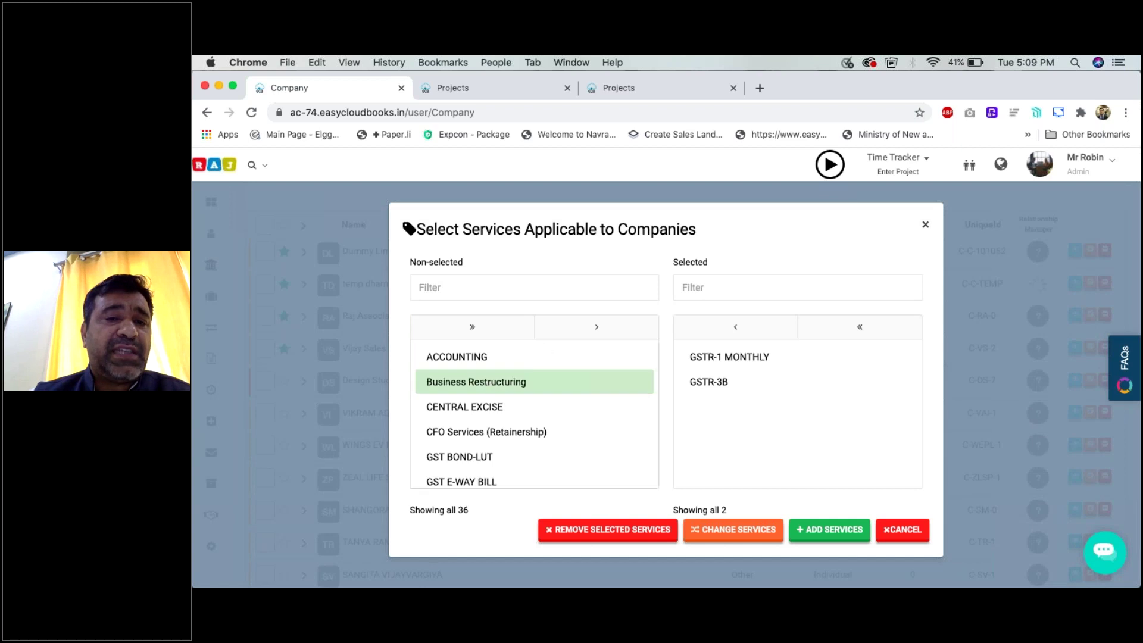
pyautogui.click(596, 327)
pyautogui.click(517, 411)
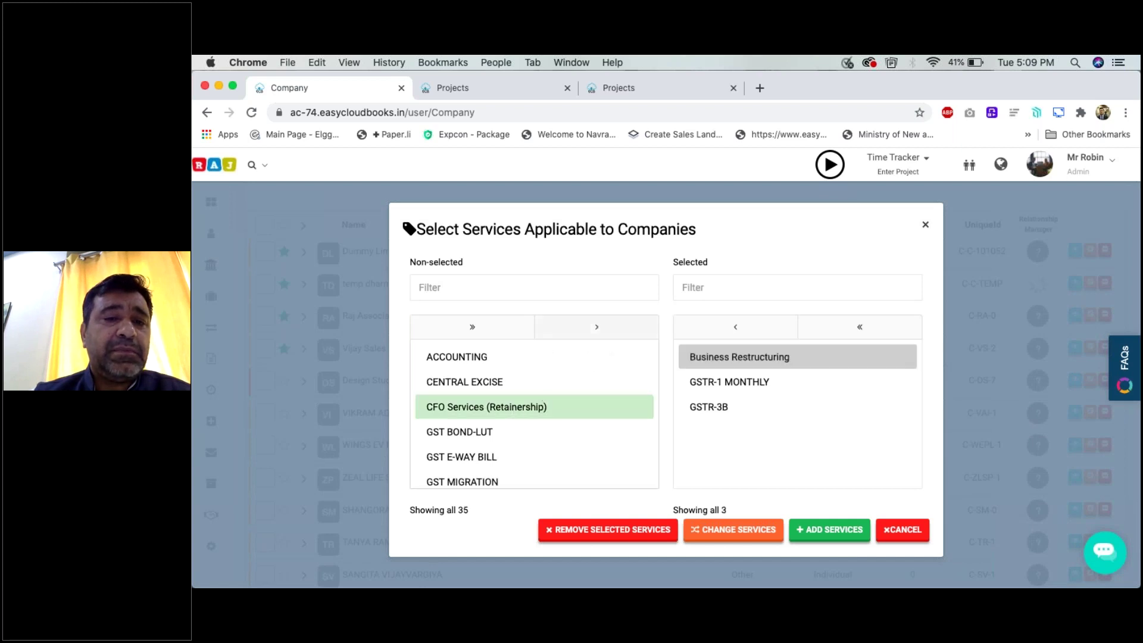
pyautogui.click(596, 327)
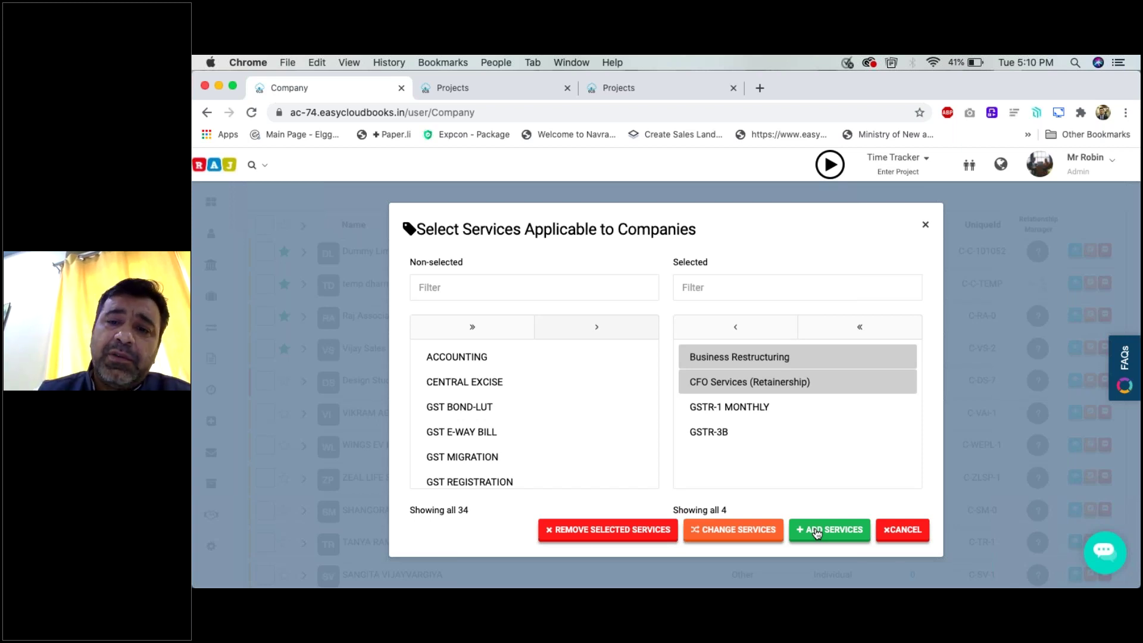
pyautogui.click(817, 532)
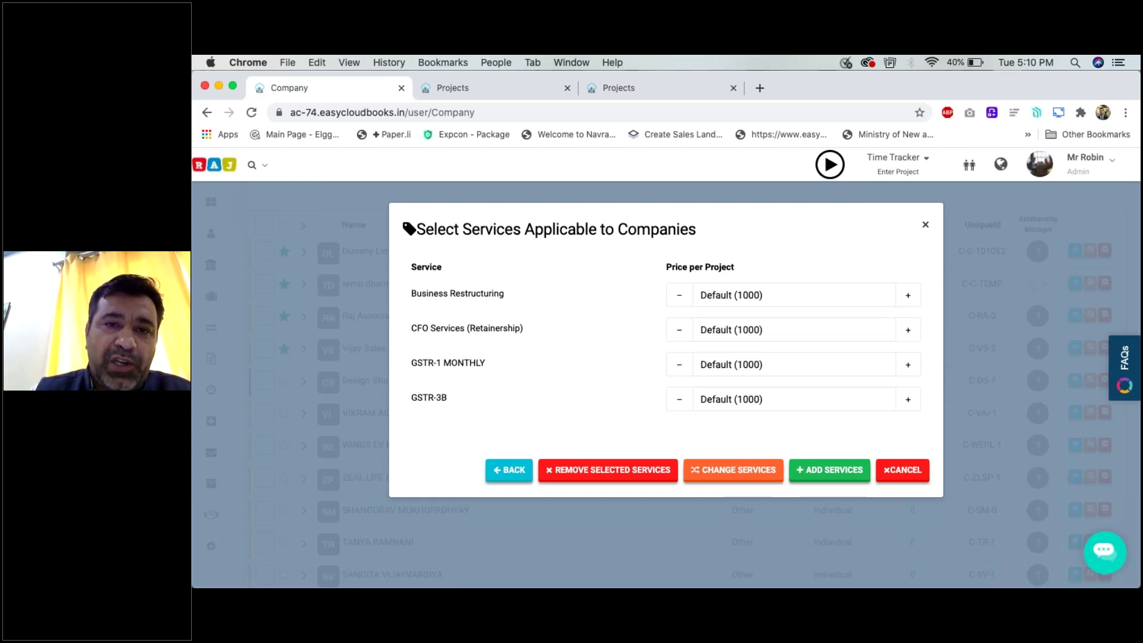
pyautogui.click(924, 481)
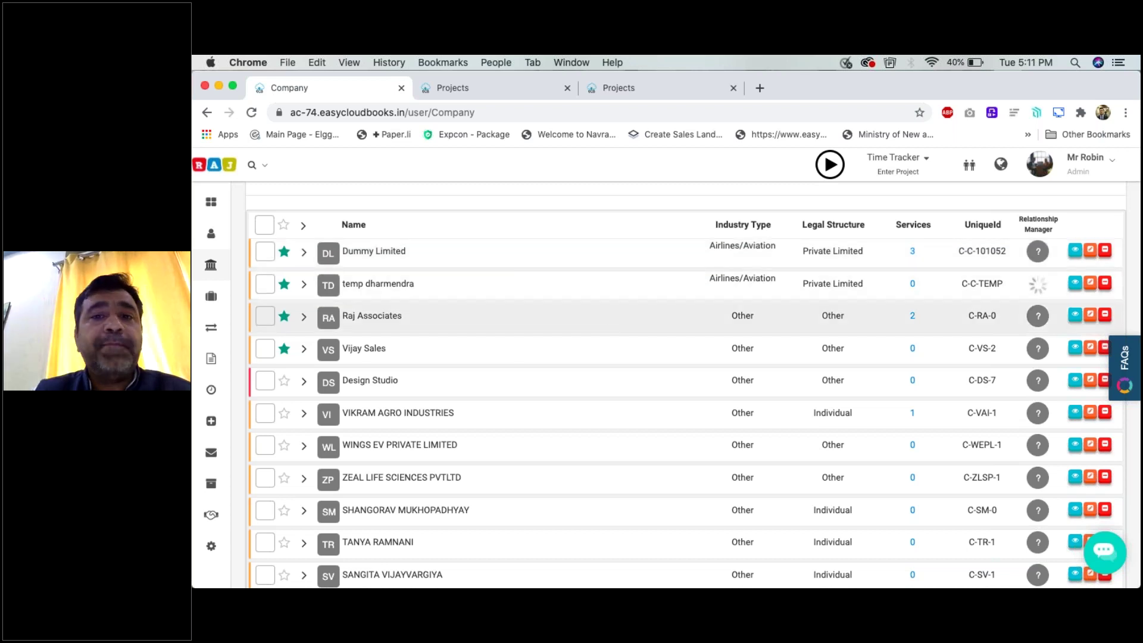
# - Expand the first four companies in the list to view their linked contacts and tags, and preview the second company's contact card
pyautogui.click(306, 259)
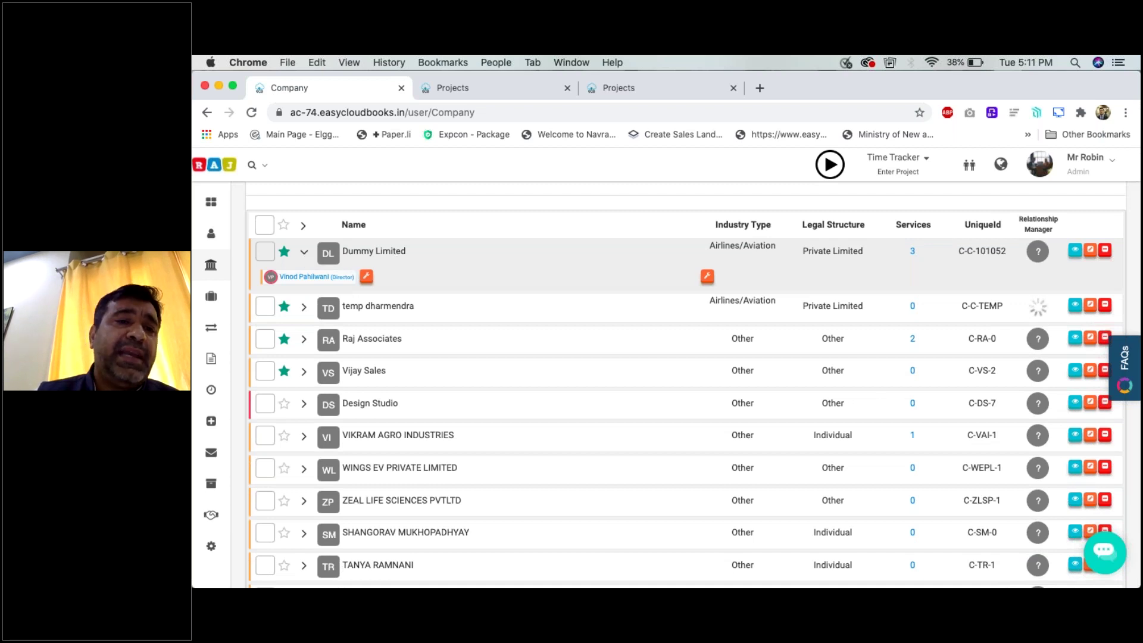
pyautogui.moveTo(344, 285)
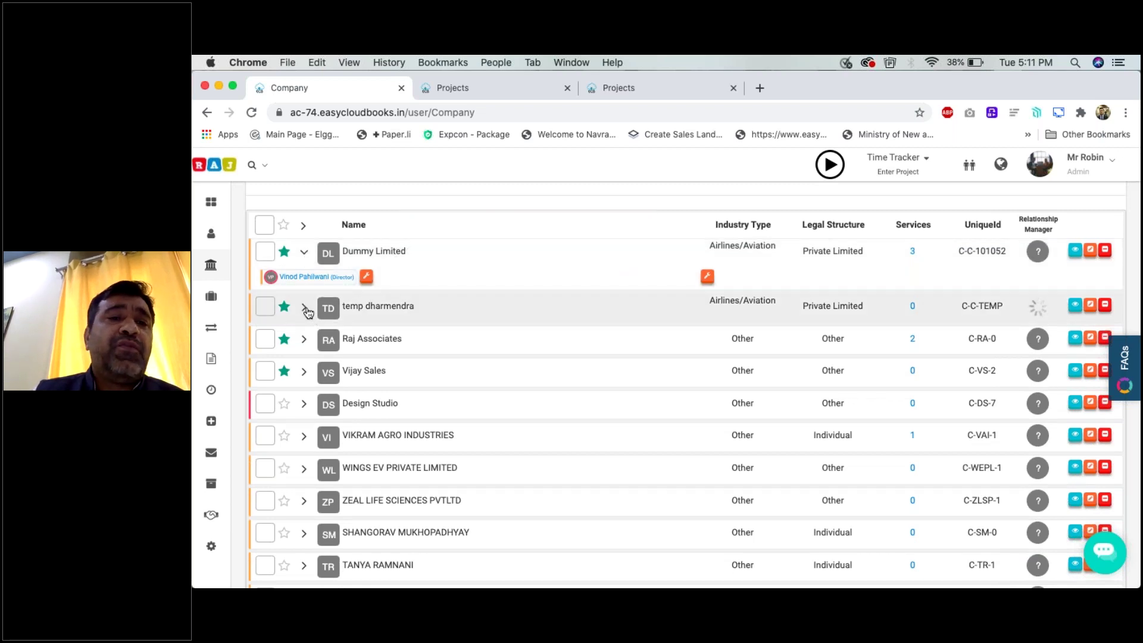
pyautogui.click(305, 308)
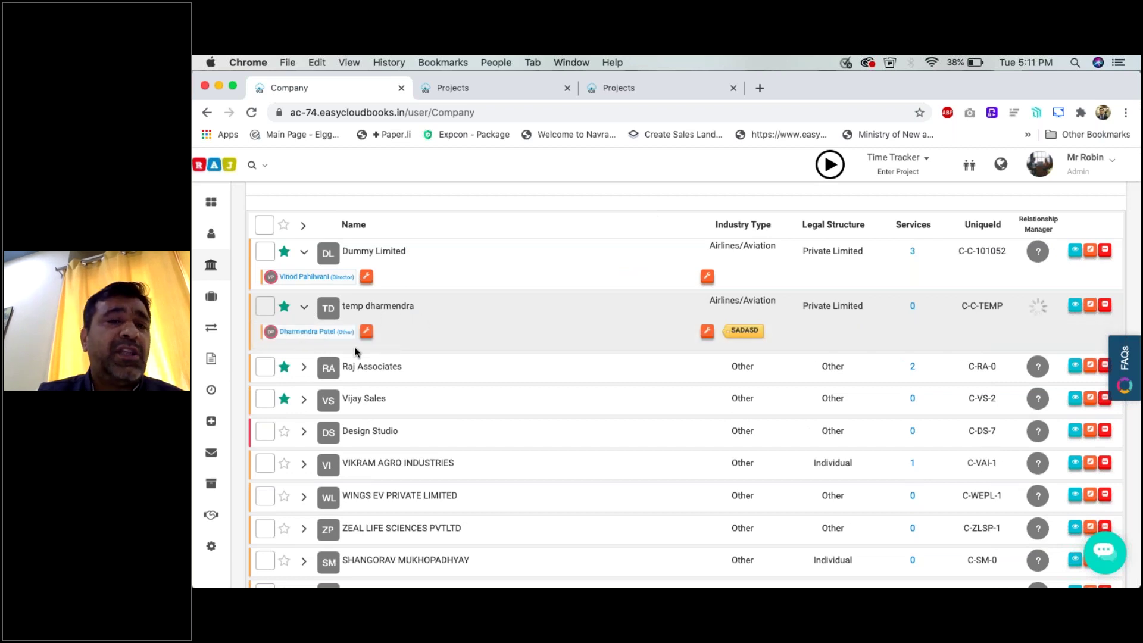
pyautogui.click(305, 368)
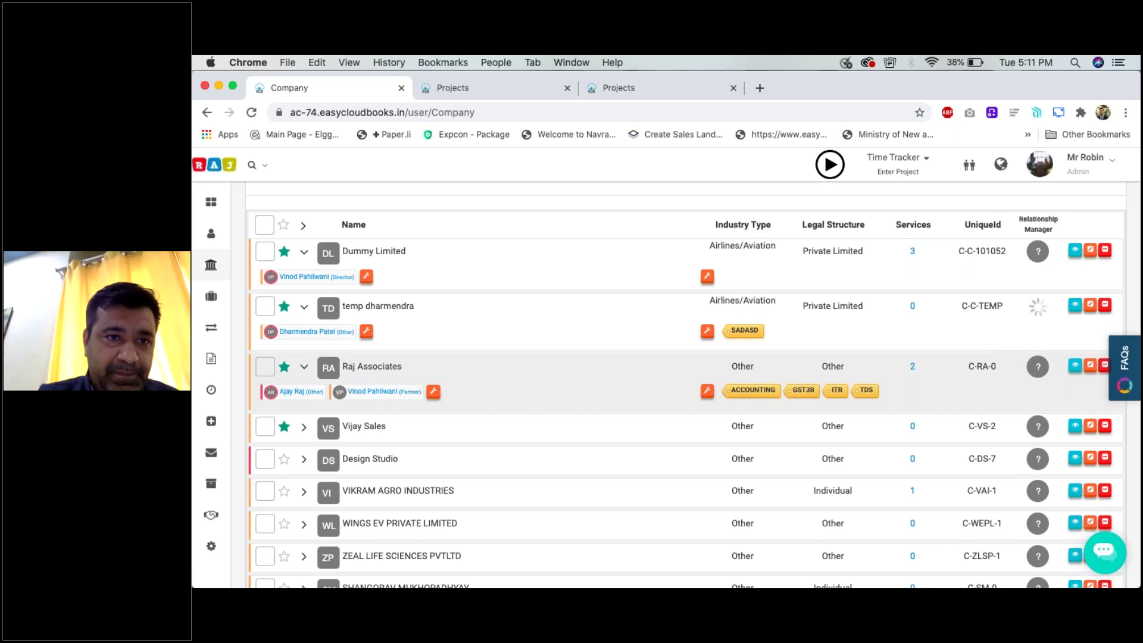
pyautogui.click(306, 428)
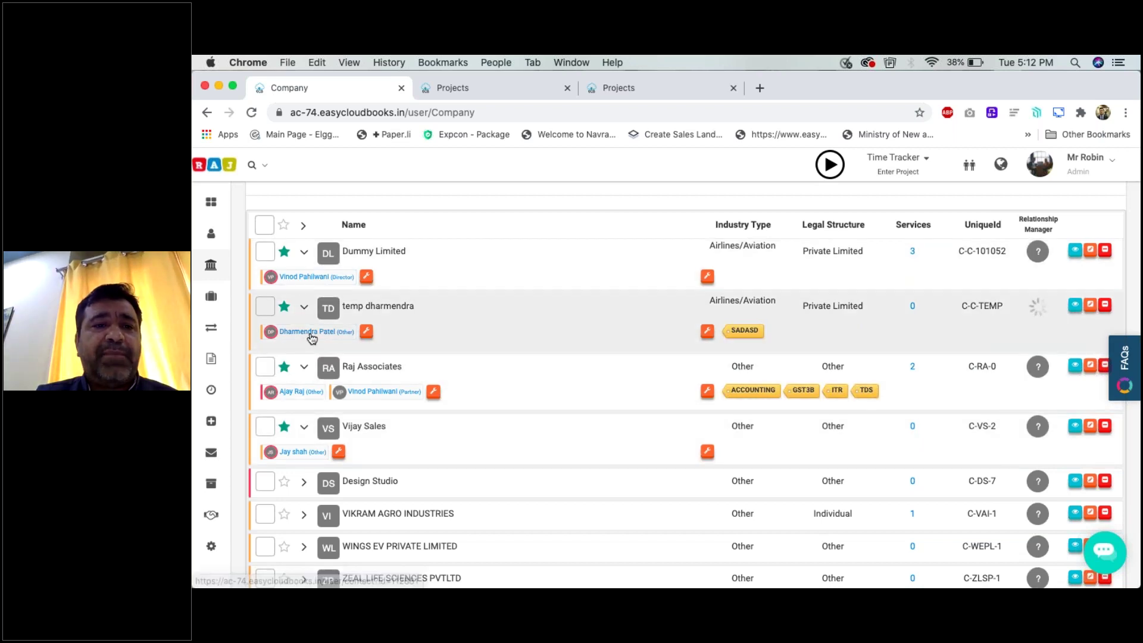
pyautogui.moveTo(310, 337)
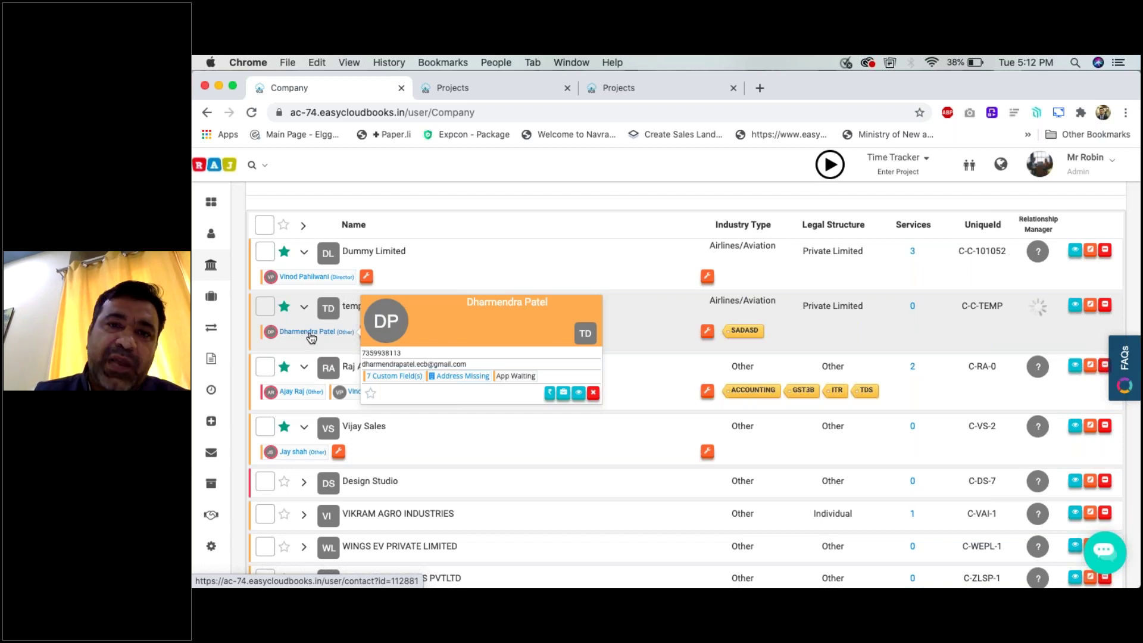
pyautogui.click(593, 394)
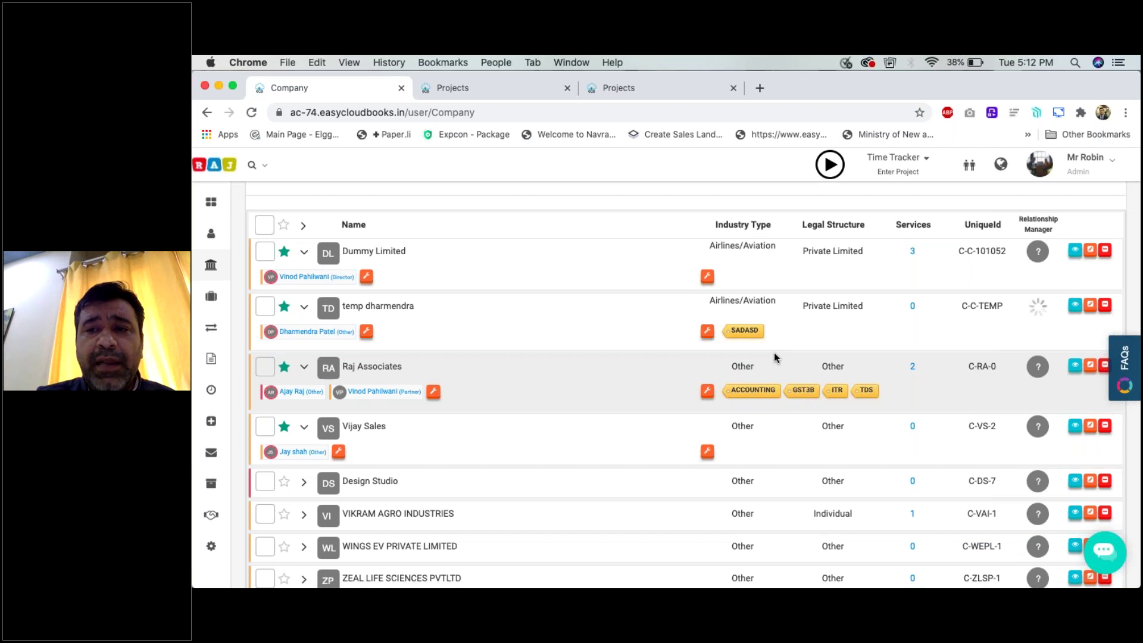
# - View Dummy Limited's general information and its License/Registration records, and return to the list of all companies
pyautogui.scroll(2, 774, 352)
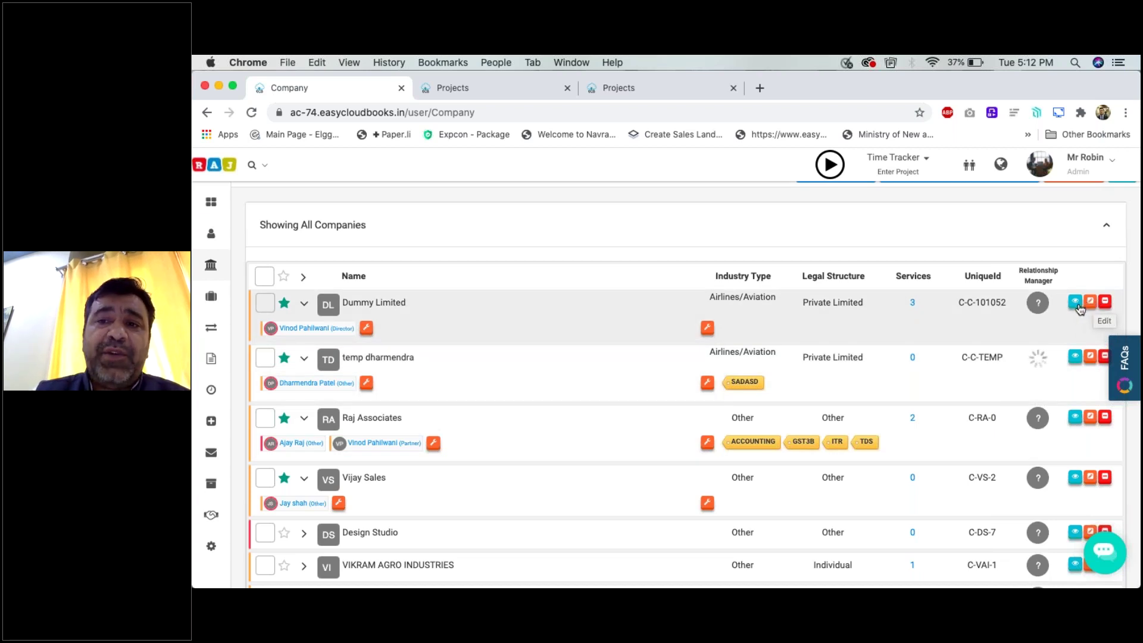
pyautogui.click(1077, 305)
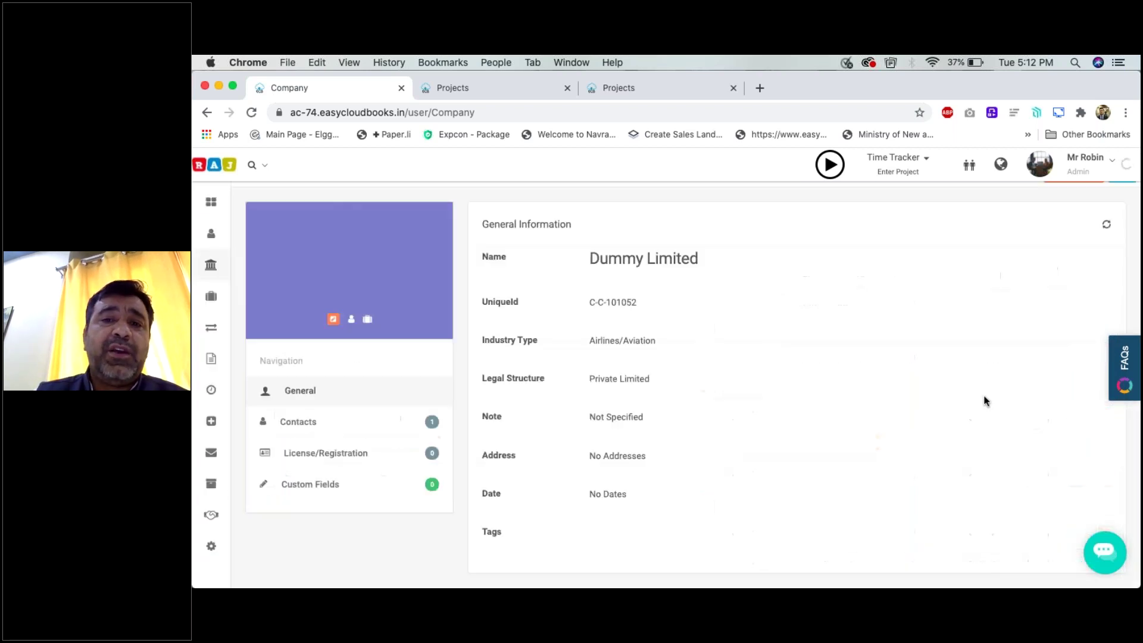
pyautogui.click(380, 454)
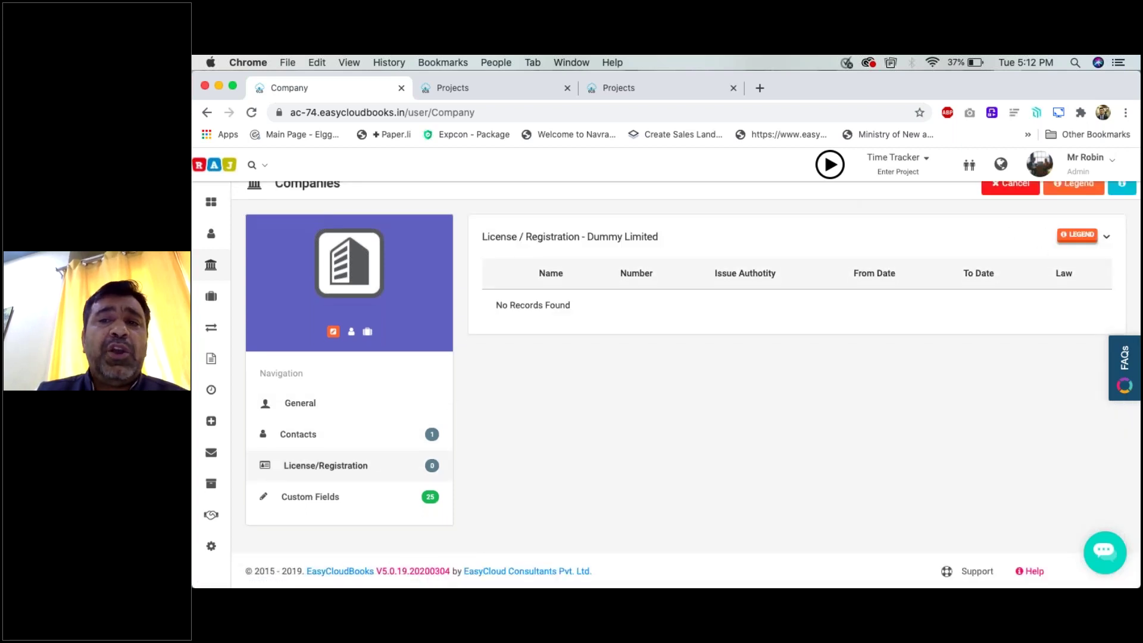
pyautogui.scroll(1, 1019, 267)
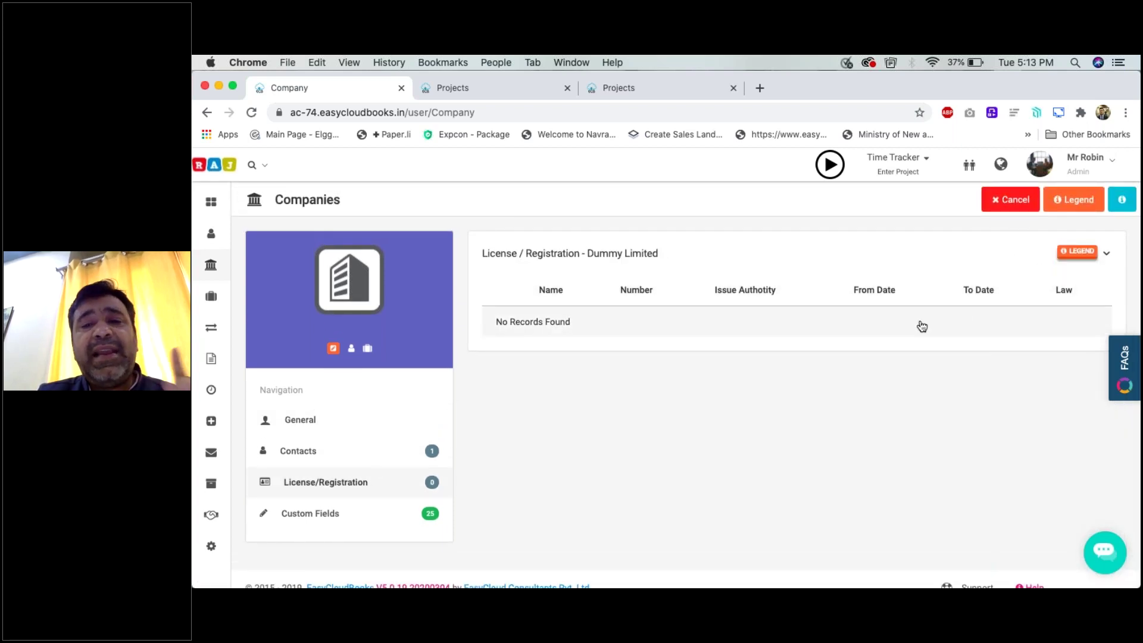
pyautogui.click(1005, 209)
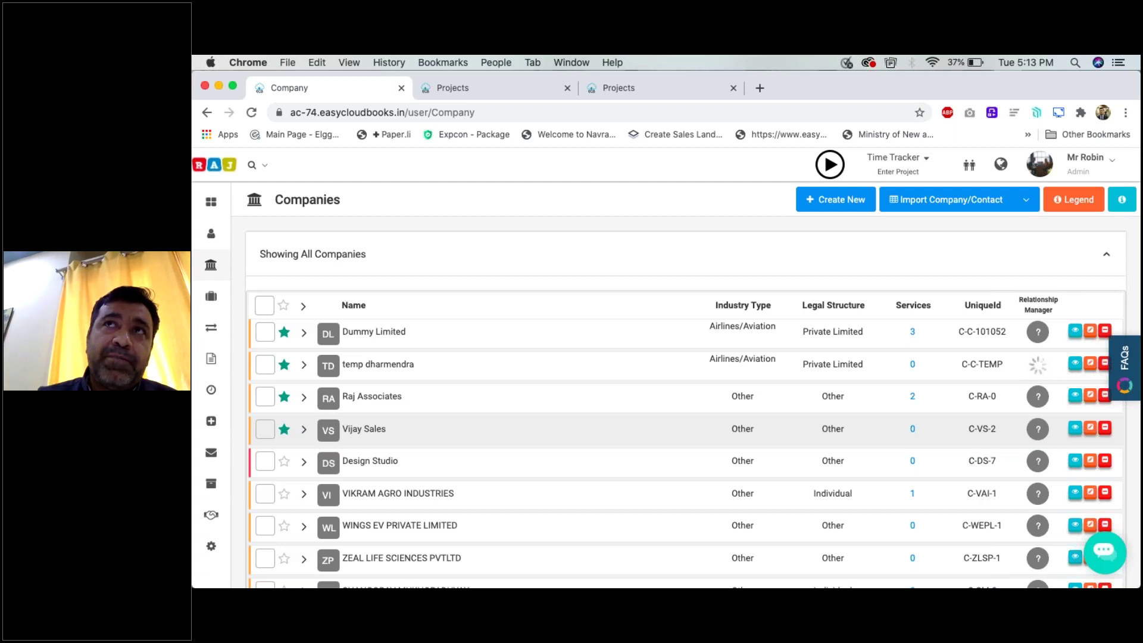
pyautogui.scroll(-3, 794, 475)
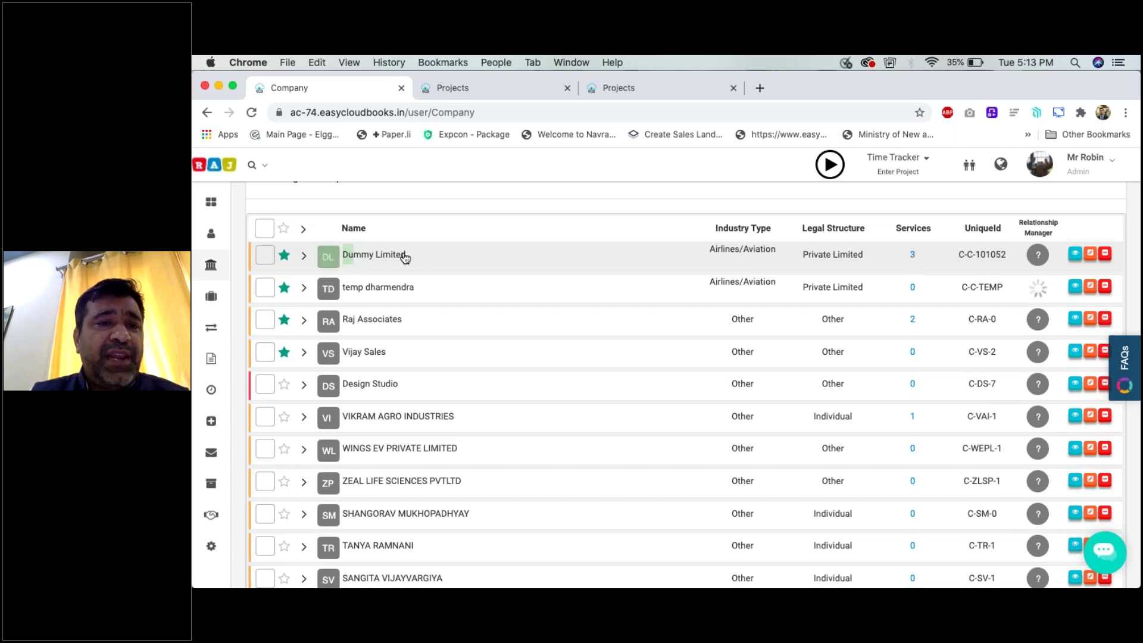
pyautogui.moveTo(342, 322); pyautogui.dragTo(400, 322)
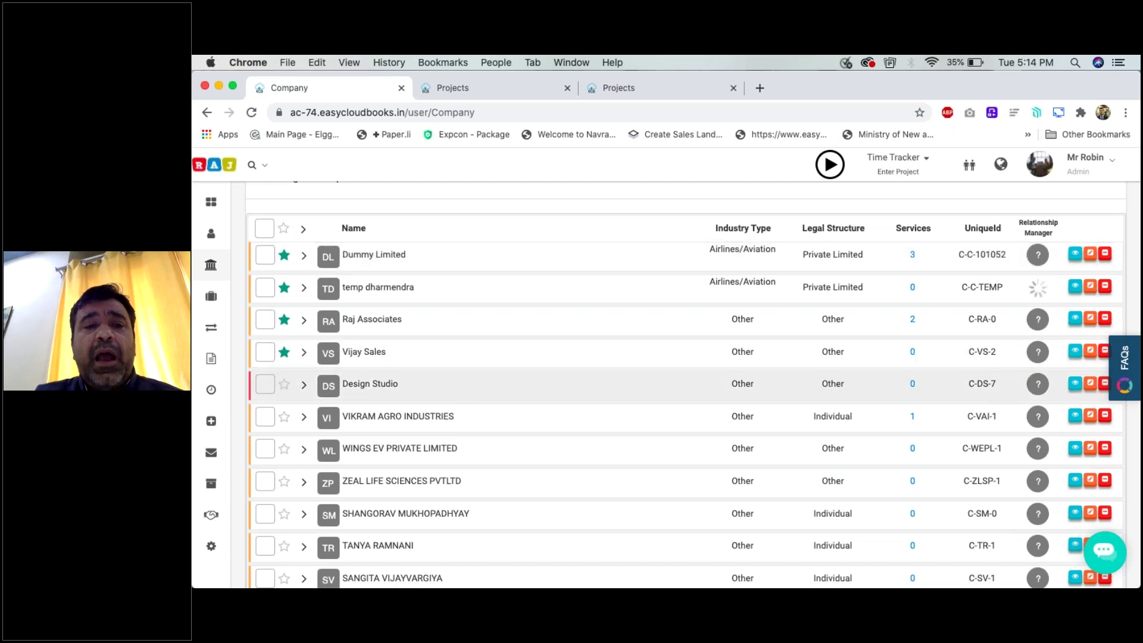
# - Open the Services settings in a separate browser tab, close the two Projects tabs, and switch to the services list
pyautogui.click(211, 546)
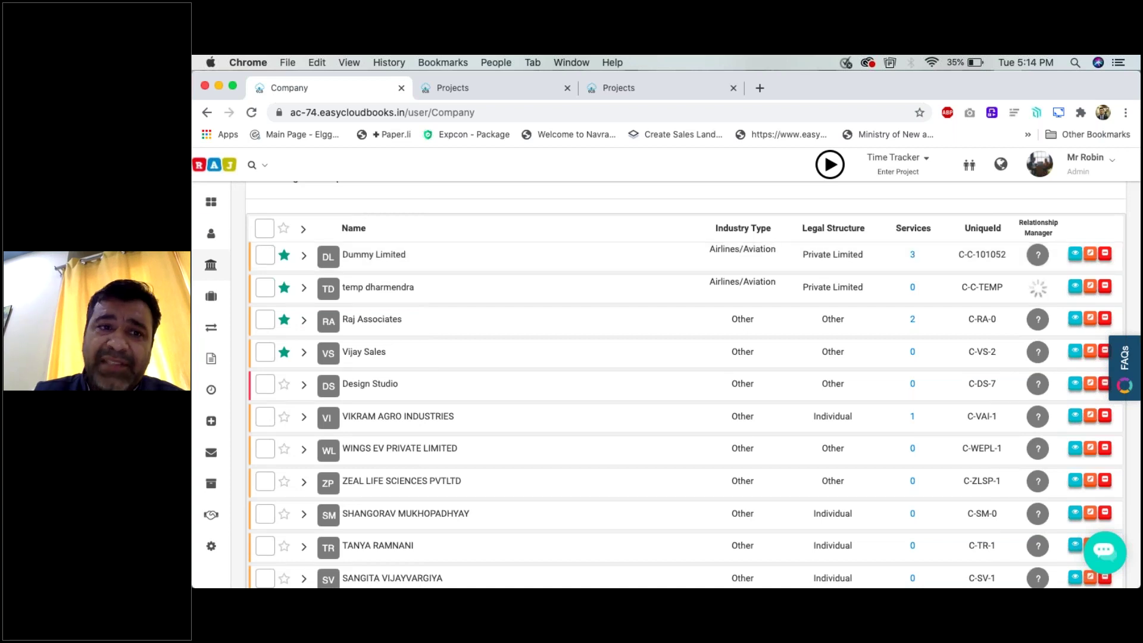
pyautogui.click(218, 545)
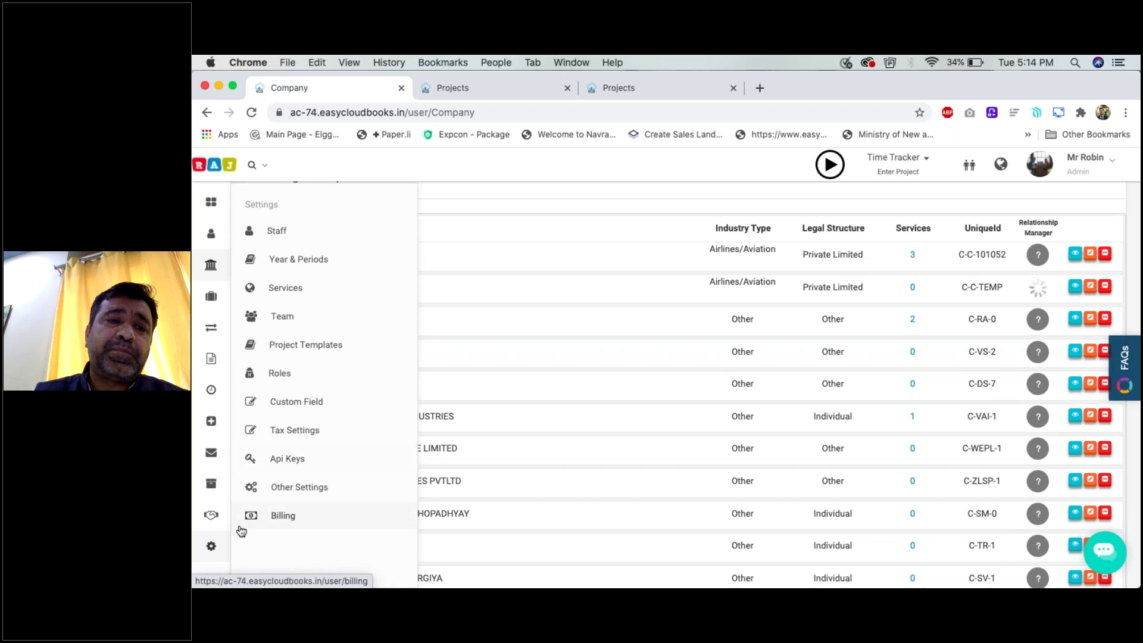
pyautogui.rightClick(292, 293)
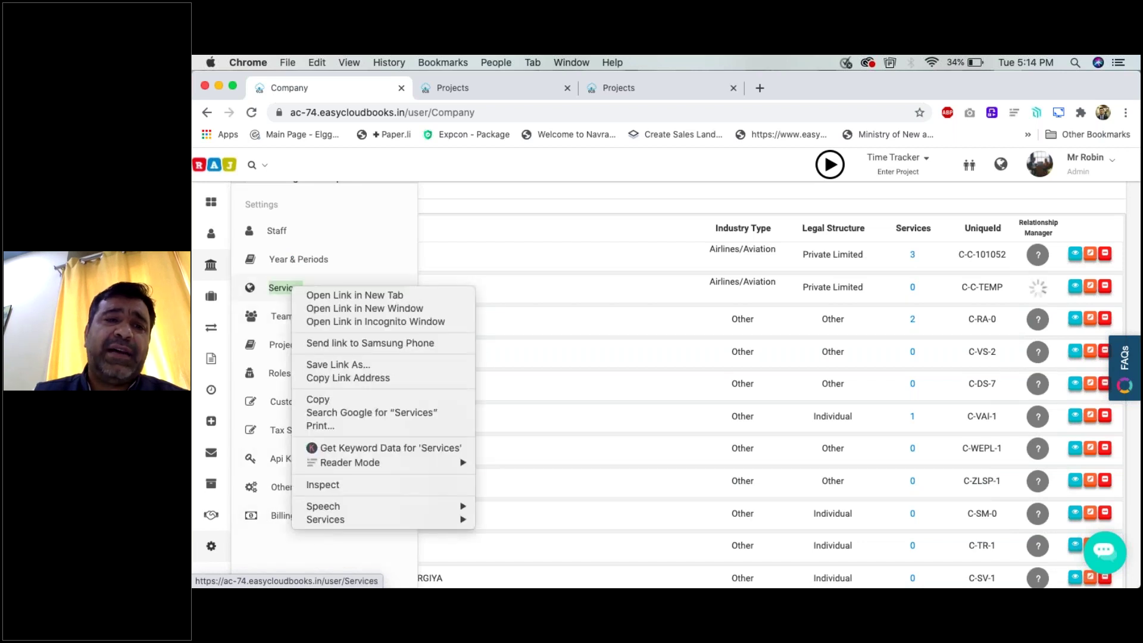
pyautogui.click(332, 300)
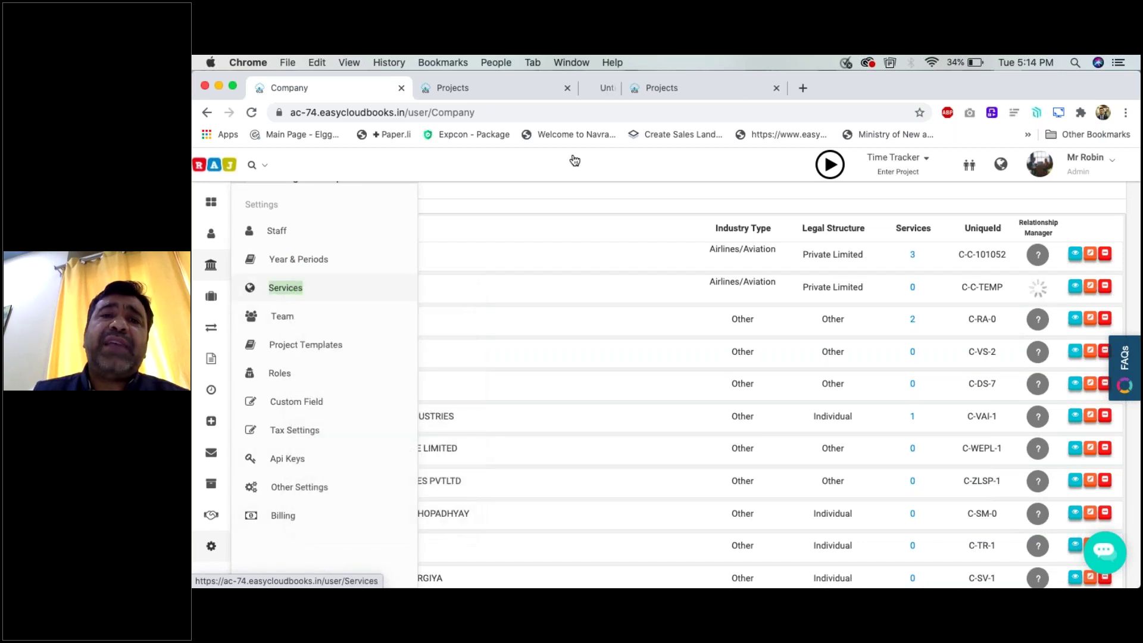
pyautogui.click(567, 88)
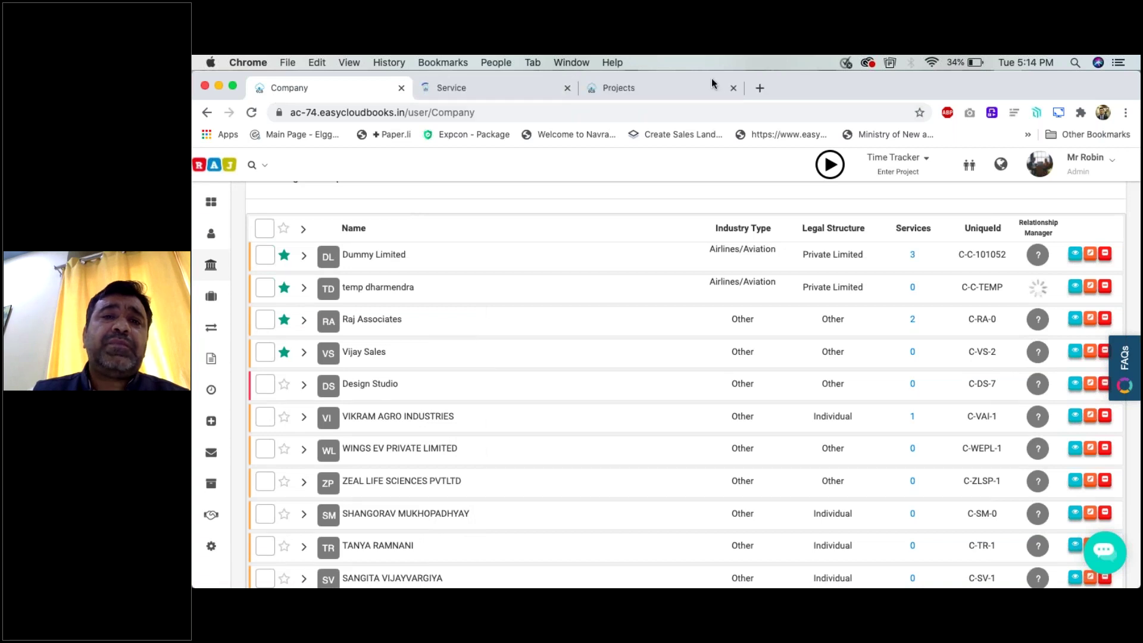
pyautogui.click(733, 88)
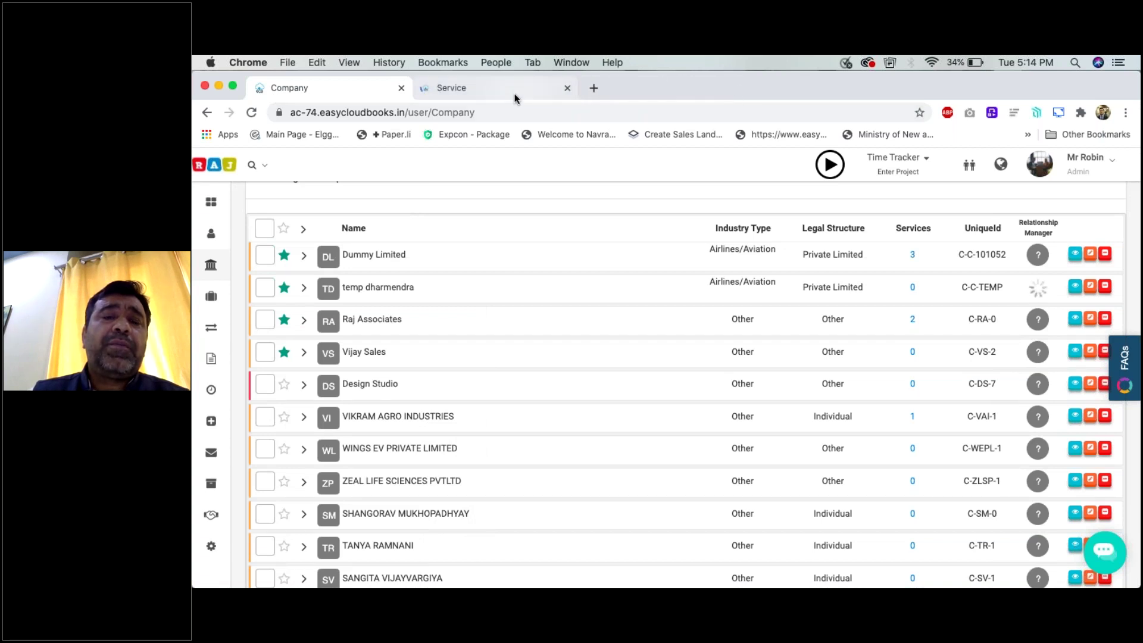
pyautogui.click(518, 96)
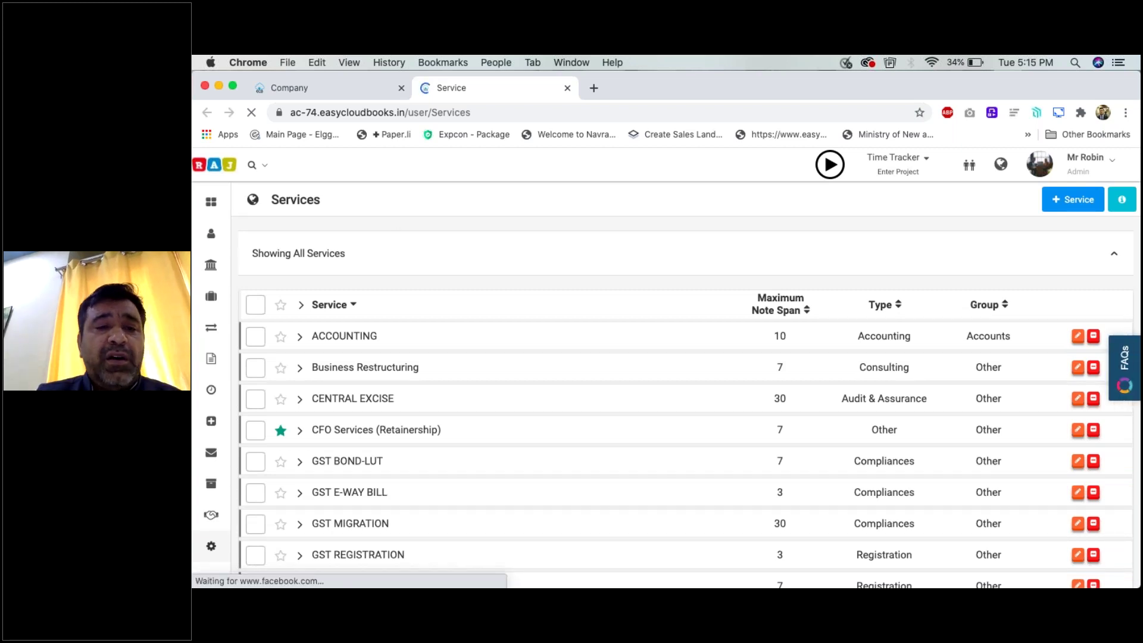
# - Expand the GSTR-1 MONTHLY service and examine its schedulers, custom fields and due dates
pyautogui.scroll(-5, 420, 422)
pyautogui.scroll(-3, 302, 395)
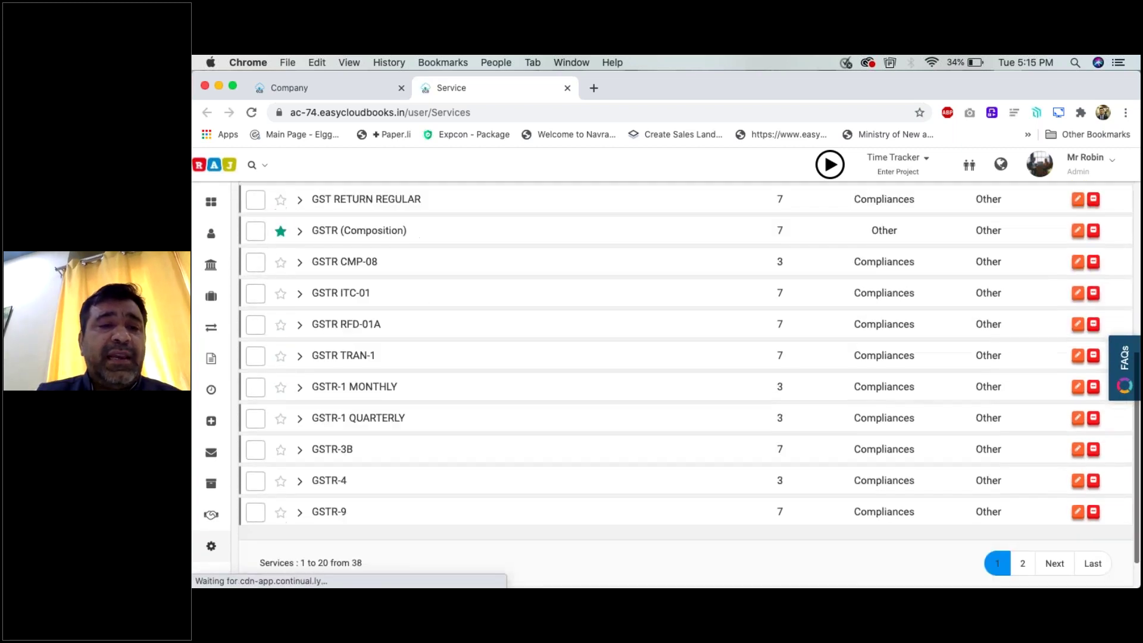
pyautogui.click(301, 393)
pyautogui.scroll(-1, 414, 401)
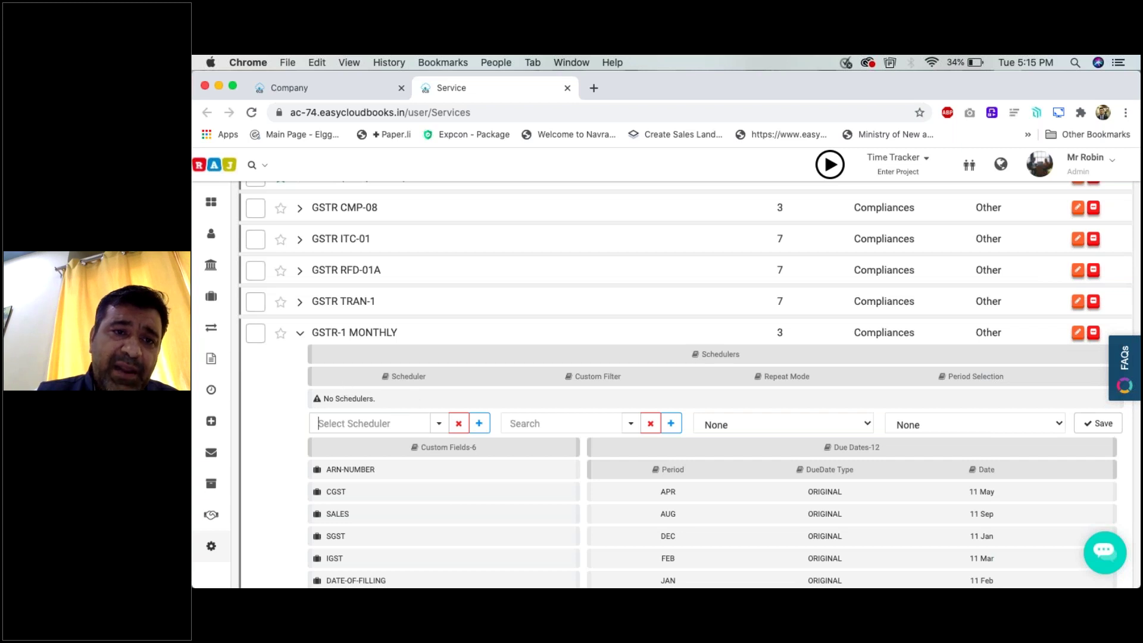
pyautogui.scroll(-5, 349, 393)
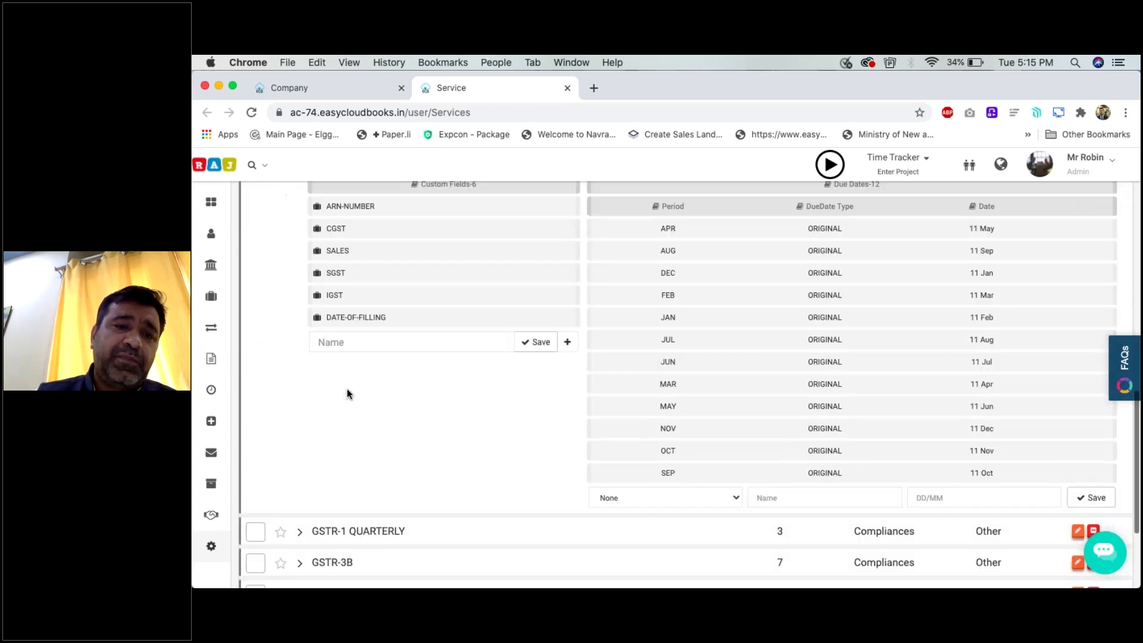
# - Save the scheduler "Every Month on 1st at 11 PM from APR" on the GSTR-1 QUARTERLY service, and return to the companies list
pyautogui.click(301, 514)
pyautogui.scroll(-5, 387, 428)
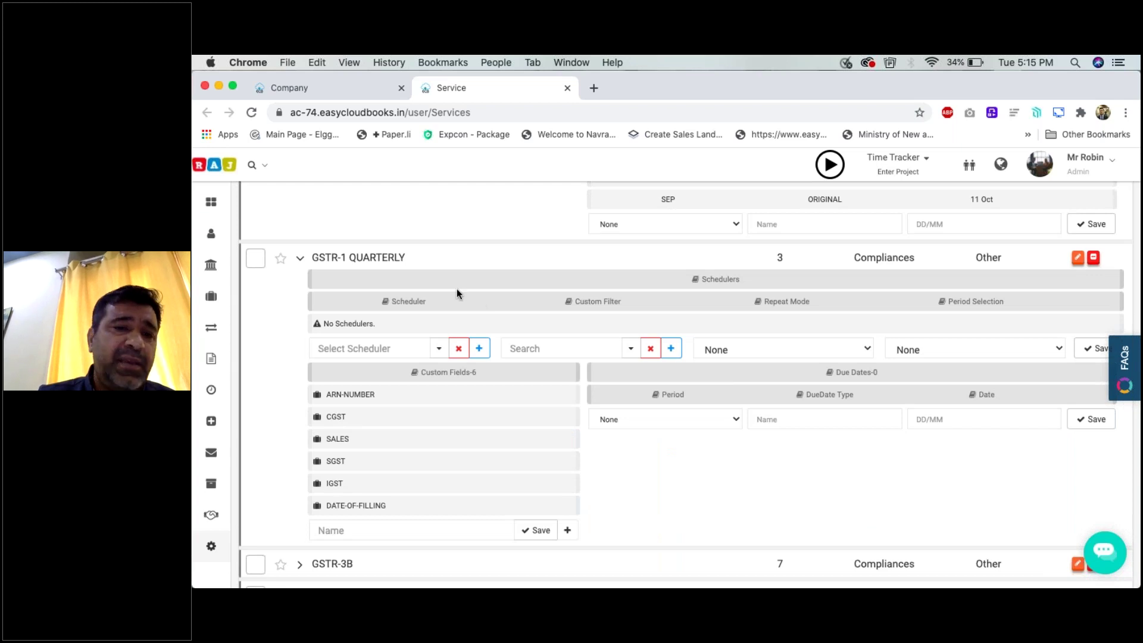
pyautogui.click(369, 349)
pyautogui.write('month')
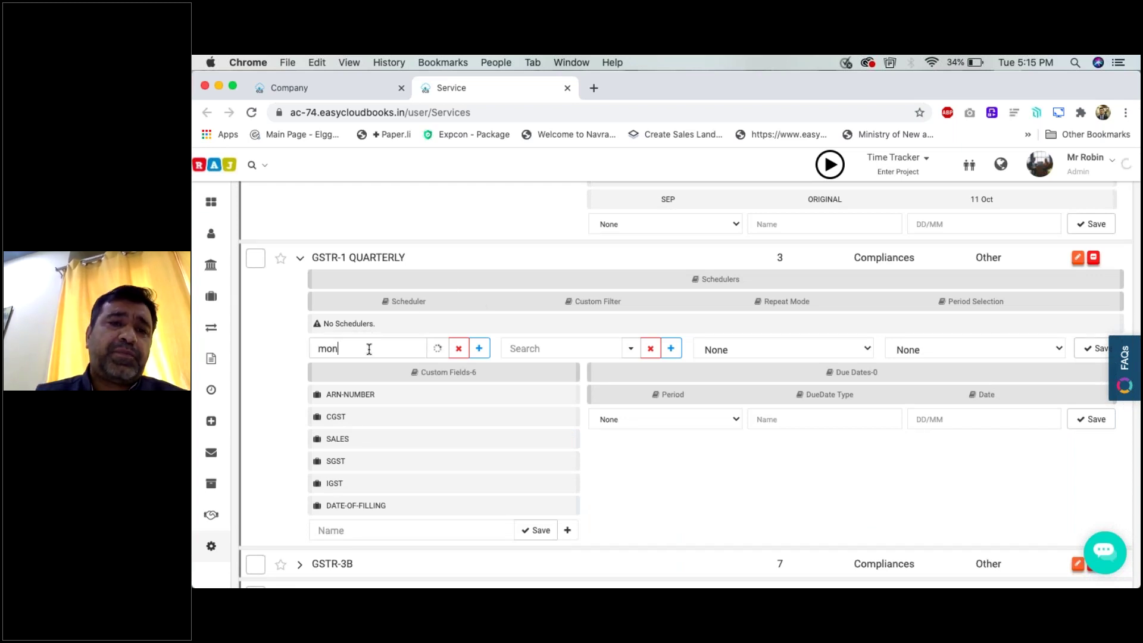
pyautogui.click(382, 365)
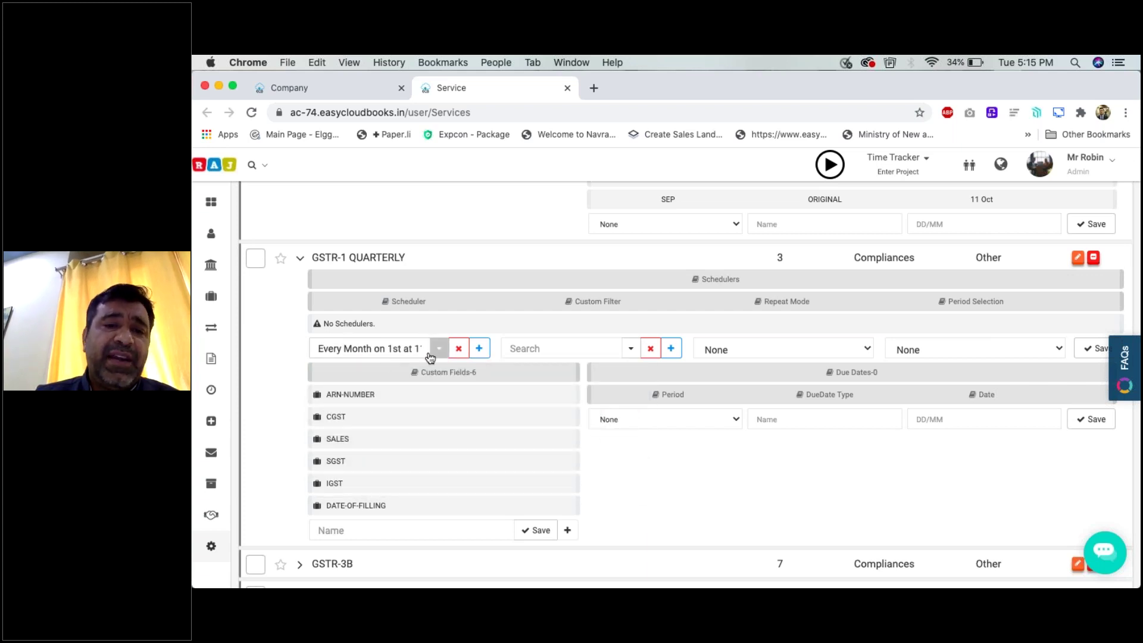
pyautogui.click(1092, 348)
pyautogui.moveTo(337, 326)
pyautogui.moveTo(339, 324); pyautogui.dragTo(488, 333)
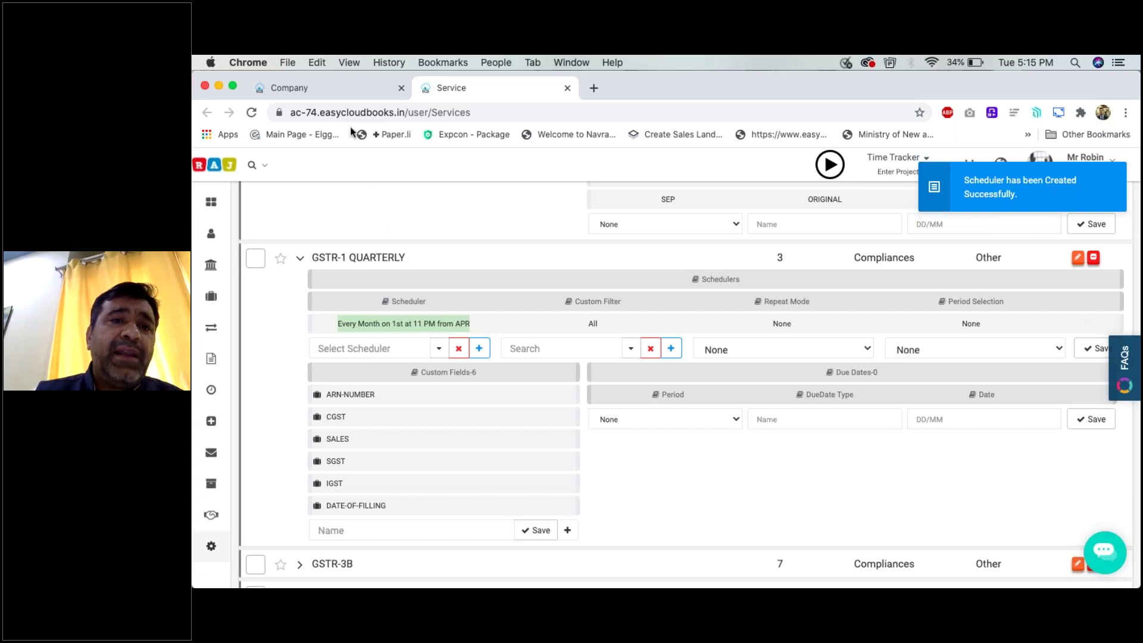
pyautogui.click(351, 87)
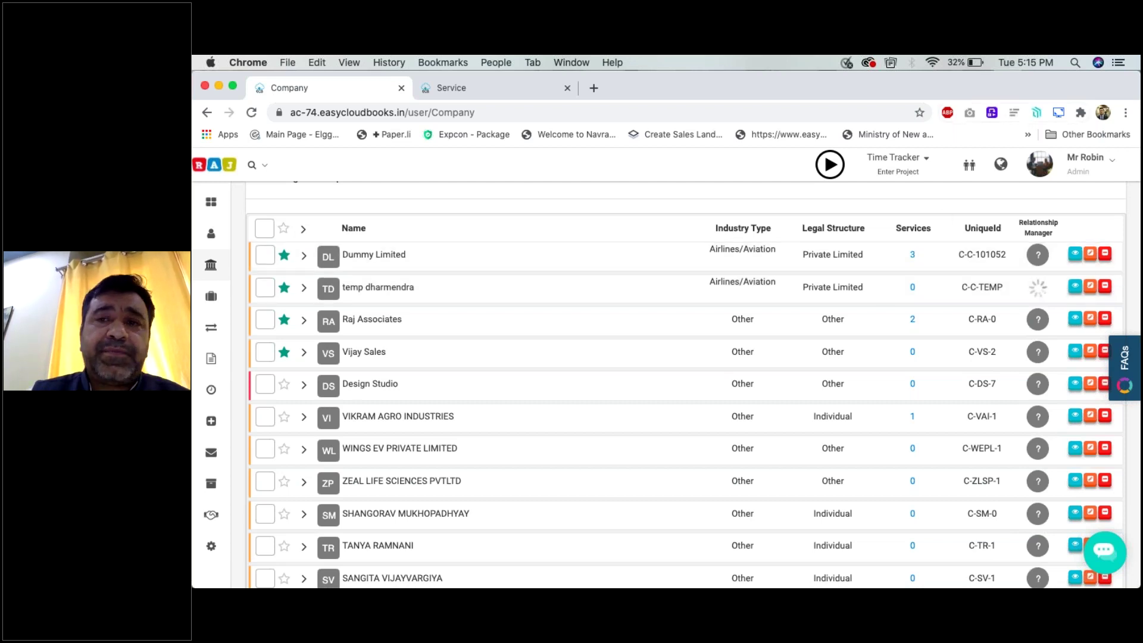
# - Check the current date and the scheduler on the GSTR-1 QUARTERLY service, and open the Projects list
pyautogui.click(1023, 63)
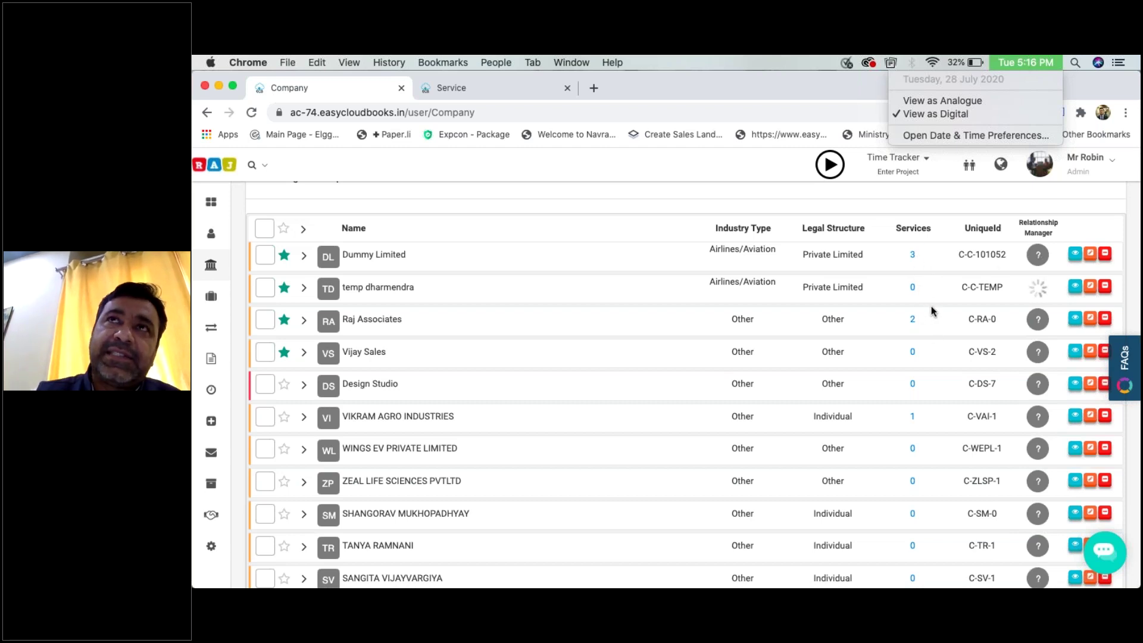
pyautogui.click(507, 95)
pyautogui.click(506, 95)
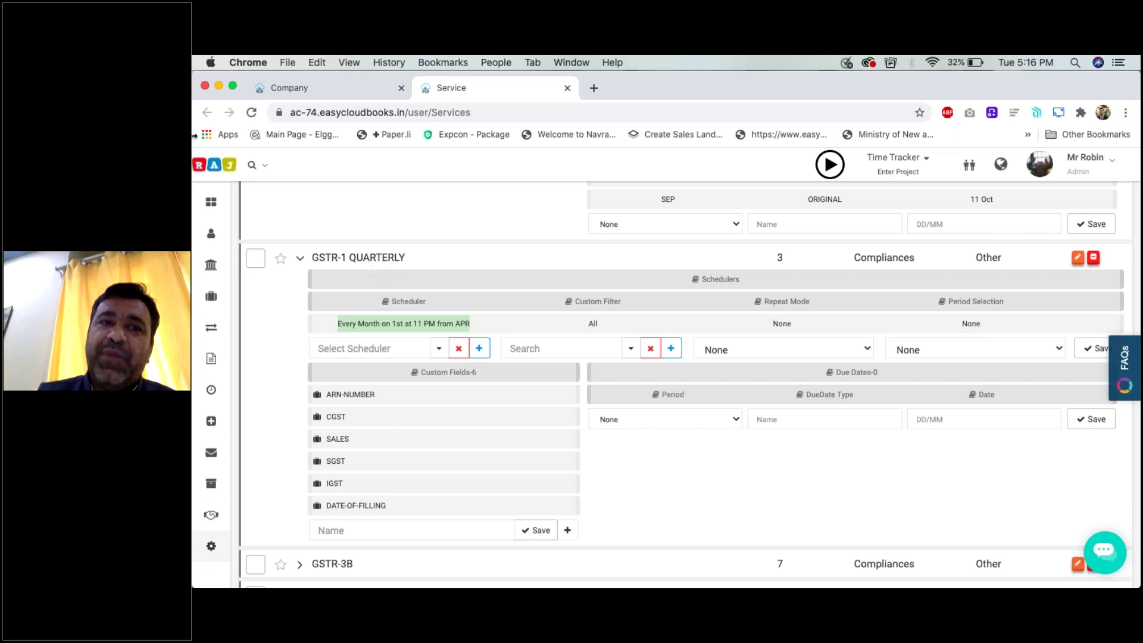
pyautogui.click(316, 88)
pyautogui.moveTo(210, 264)
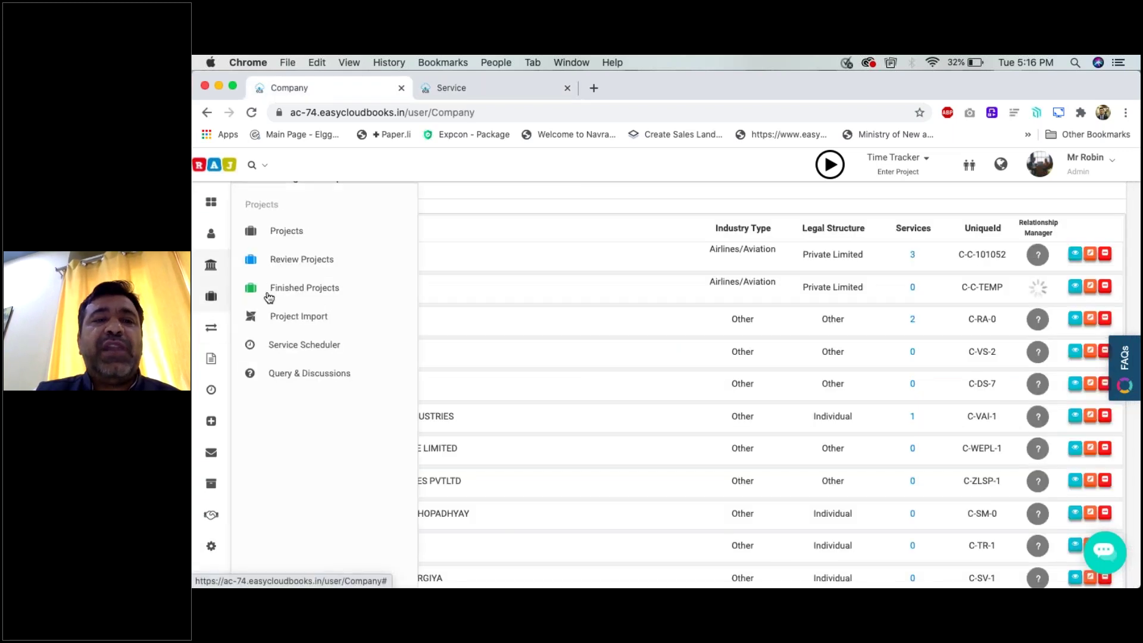
pyautogui.click(298, 242)
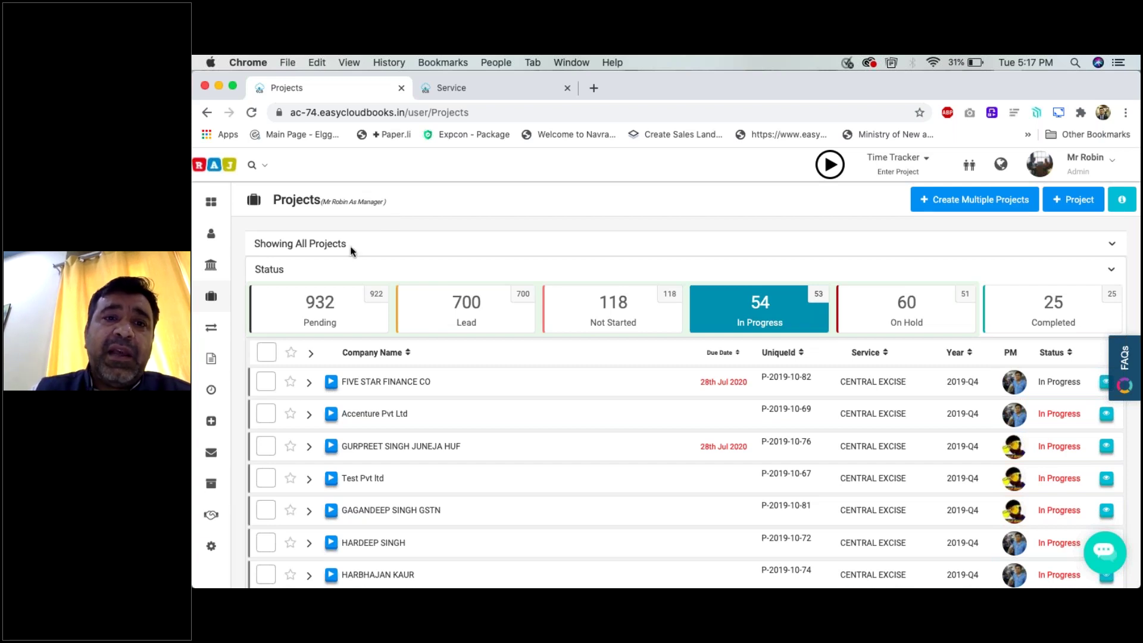
# - Examine the projects by status, covering Not Started, In Progress, On Hold and Pending, and finish on the Lead projects
pyautogui.click(490, 322)
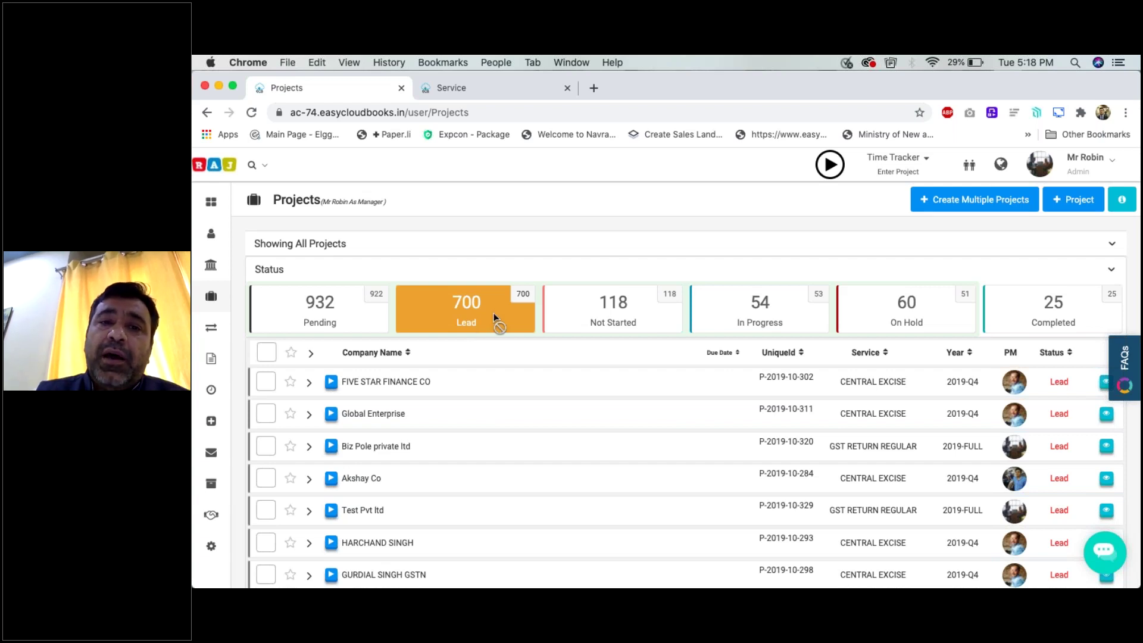
pyautogui.click(655, 314)
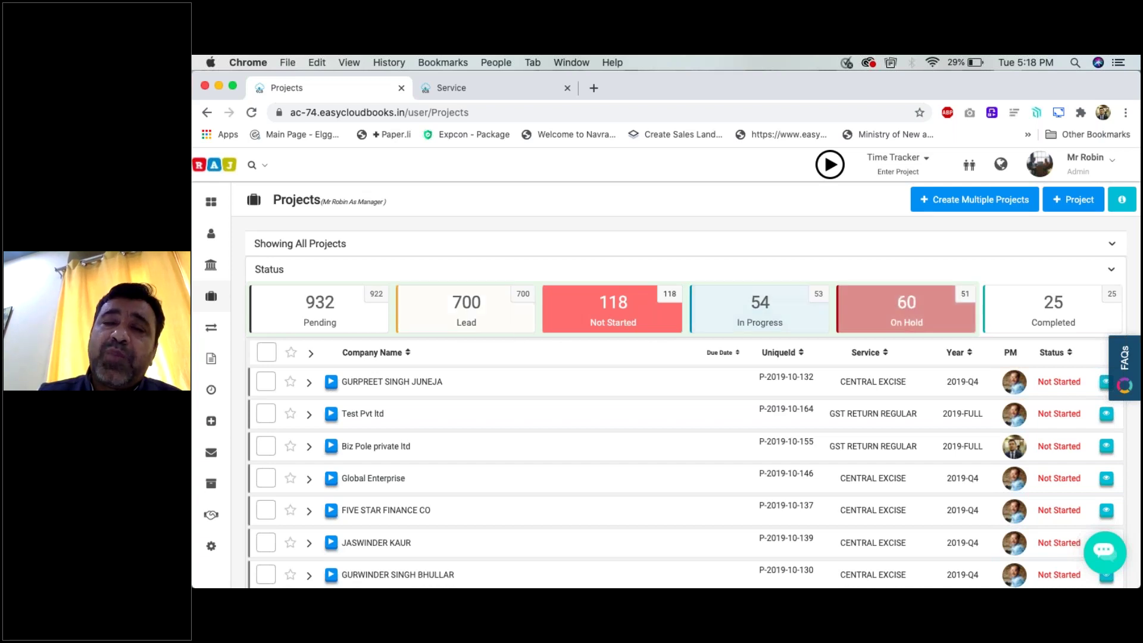
pyautogui.click(481, 325)
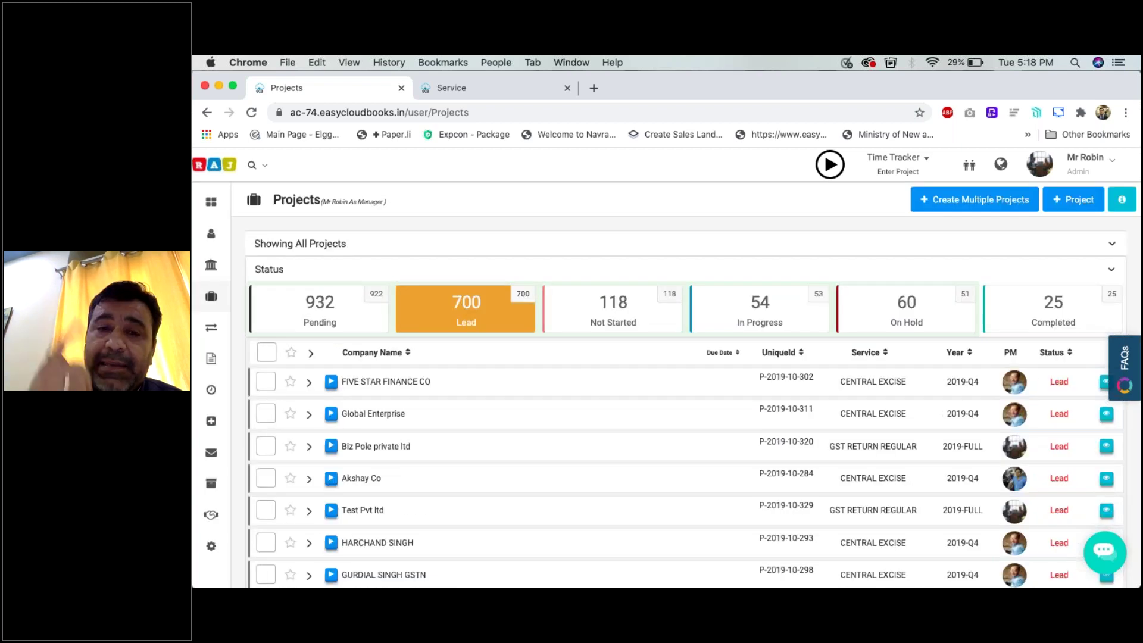
pyautogui.click(636, 315)
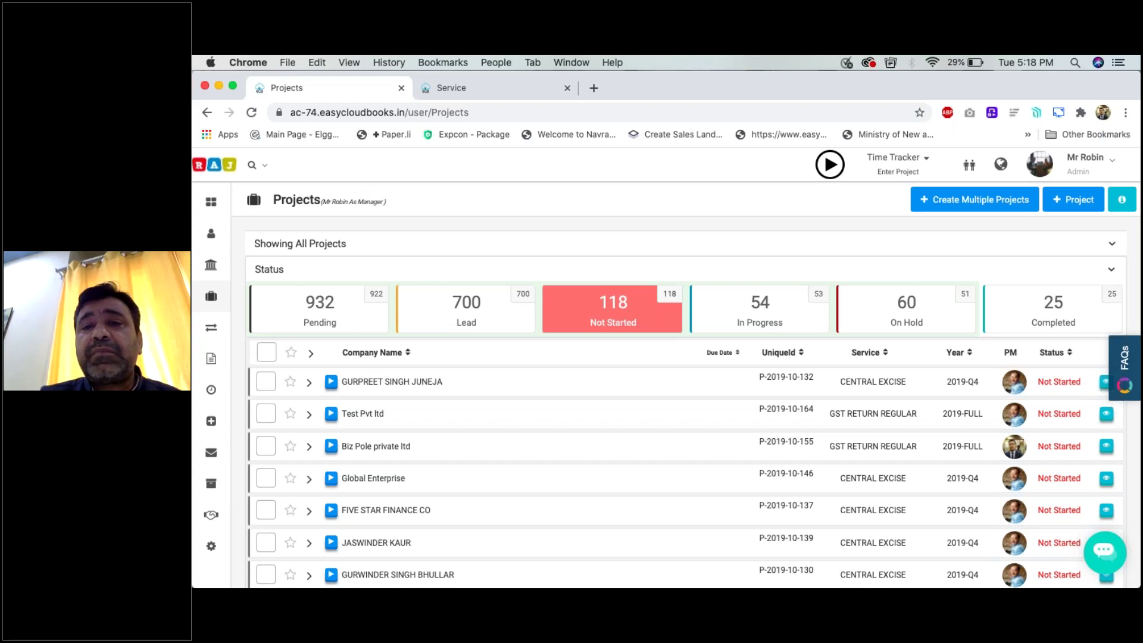
pyautogui.click(760, 309)
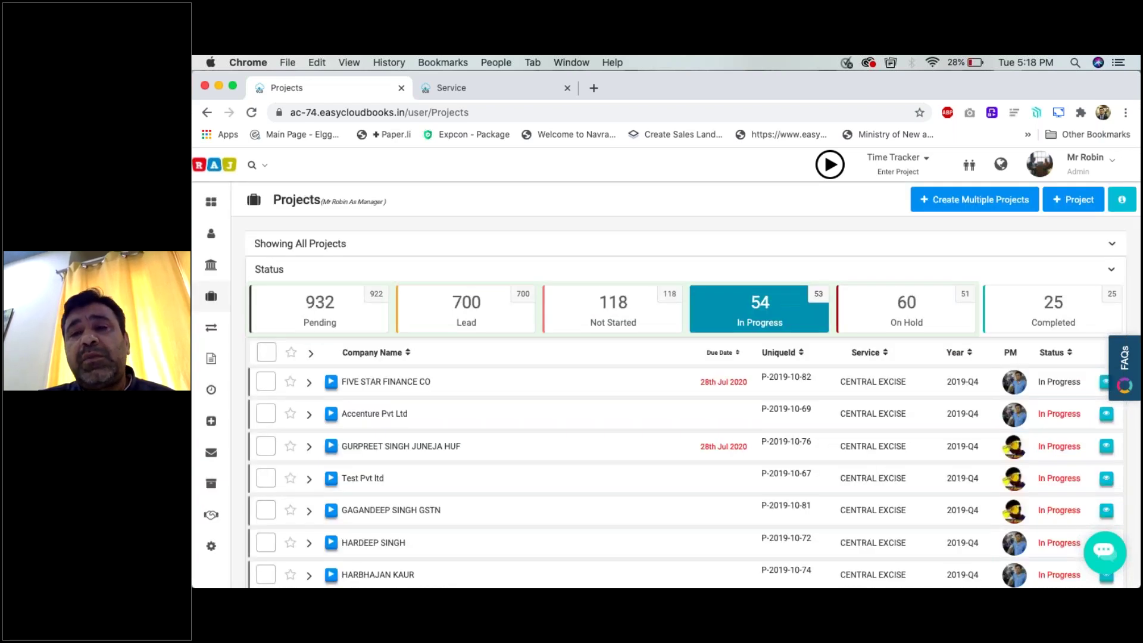
pyautogui.click(927, 328)
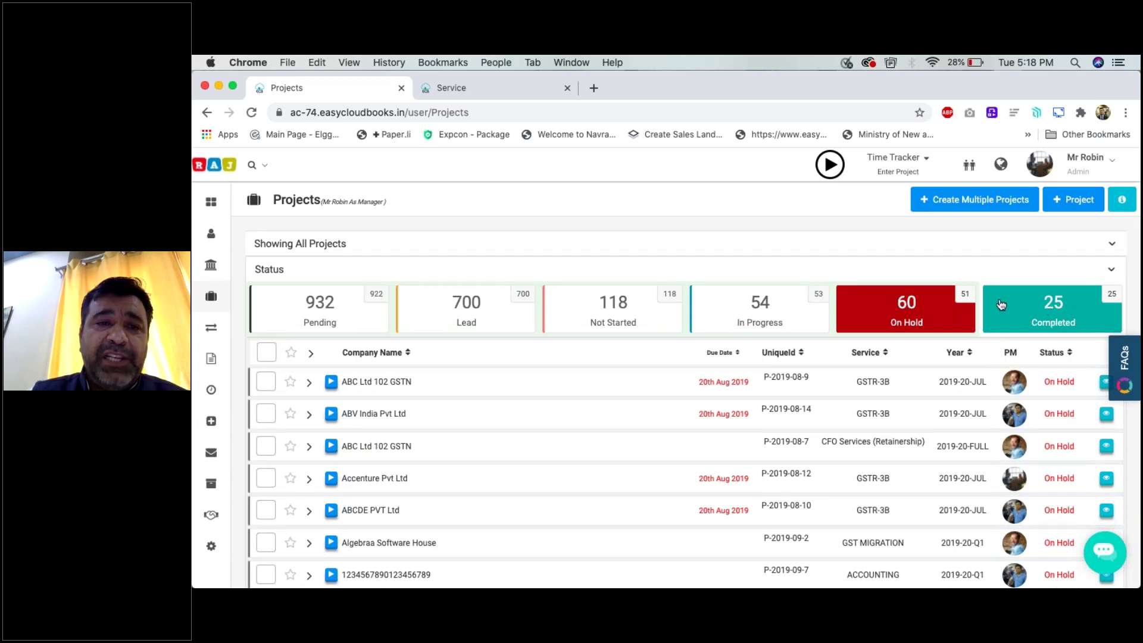
pyautogui.moveTo(211, 296)
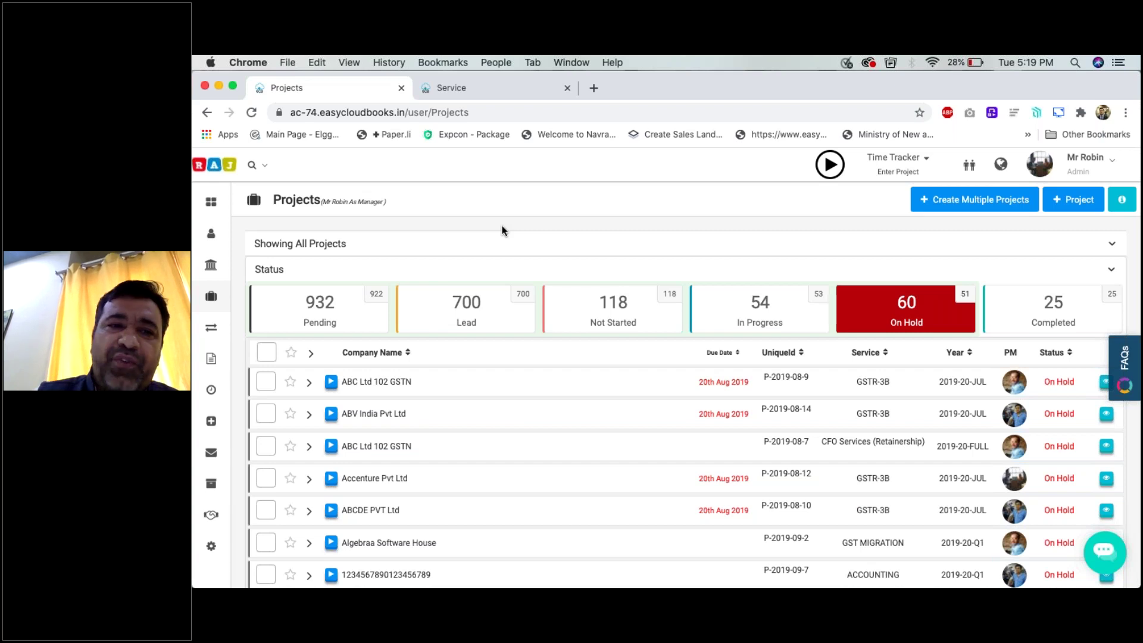
pyautogui.click(325, 321)
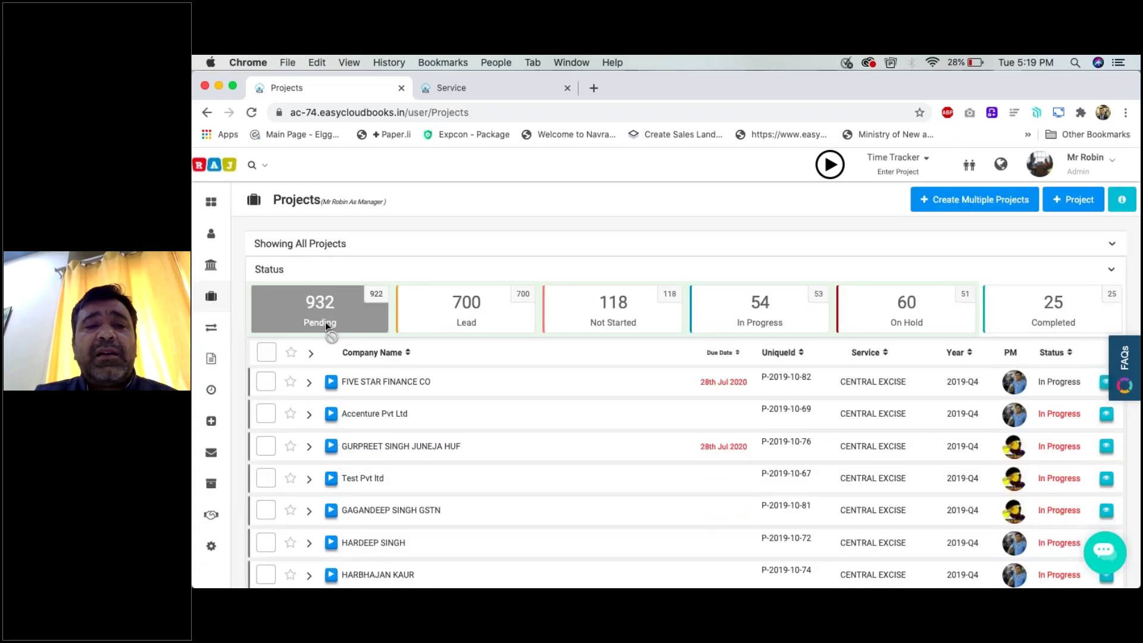
pyautogui.click(494, 329)
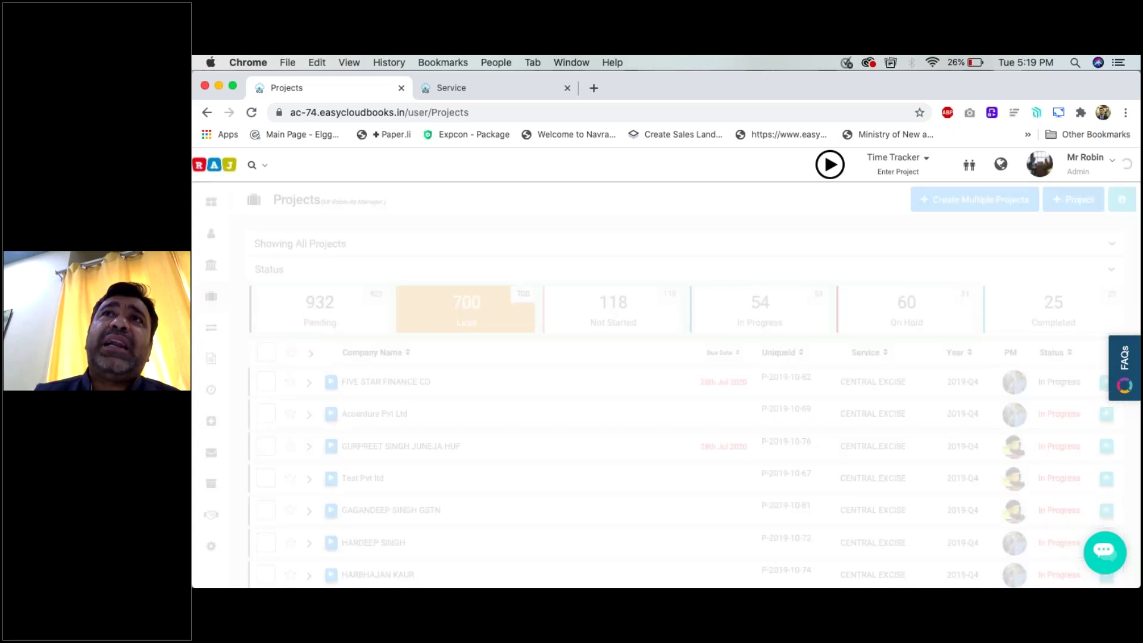
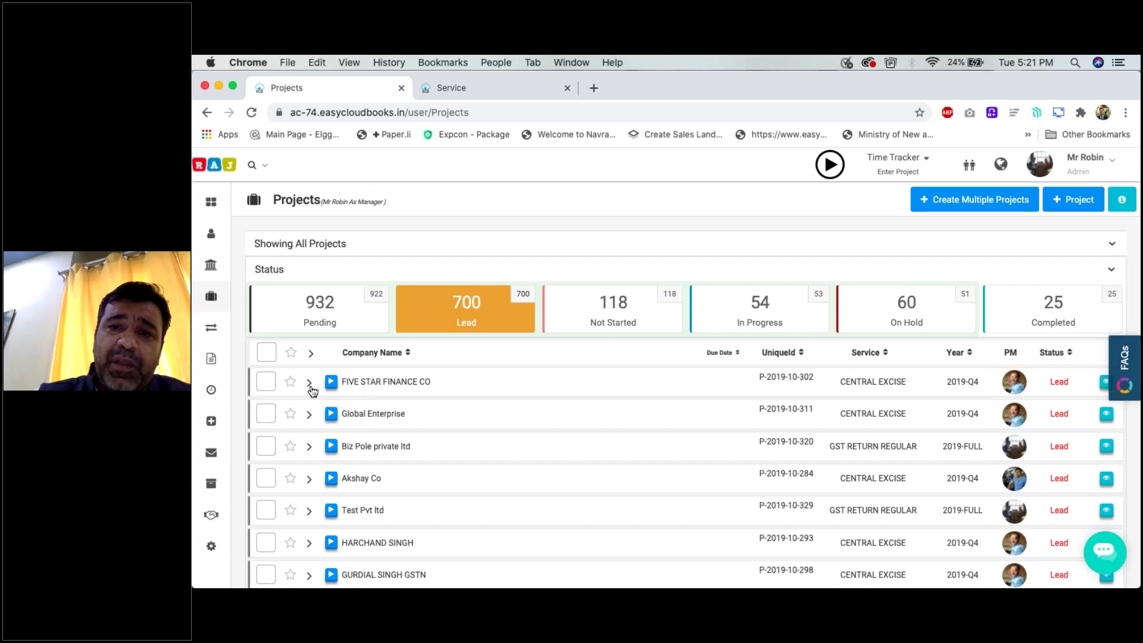
# - Save the Lead status note "sir ive called him he will give detail on 30th" for FIVE STAR FINANCE CO with reminder date 30/07/2020
pyautogui.click(311, 386)
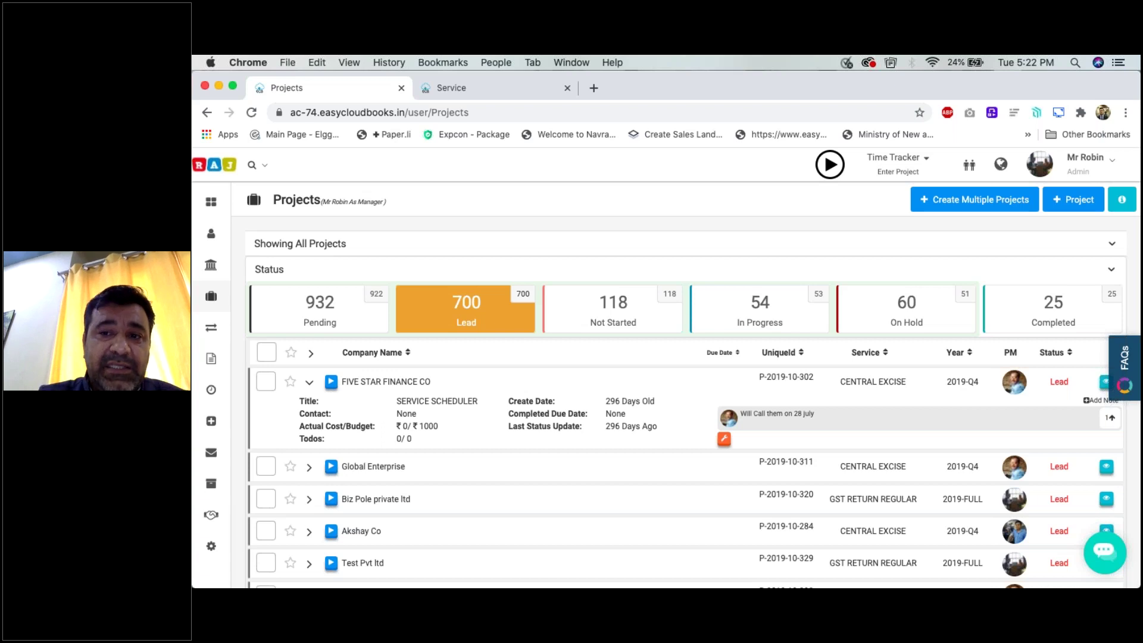
pyautogui.click(1059, 384)
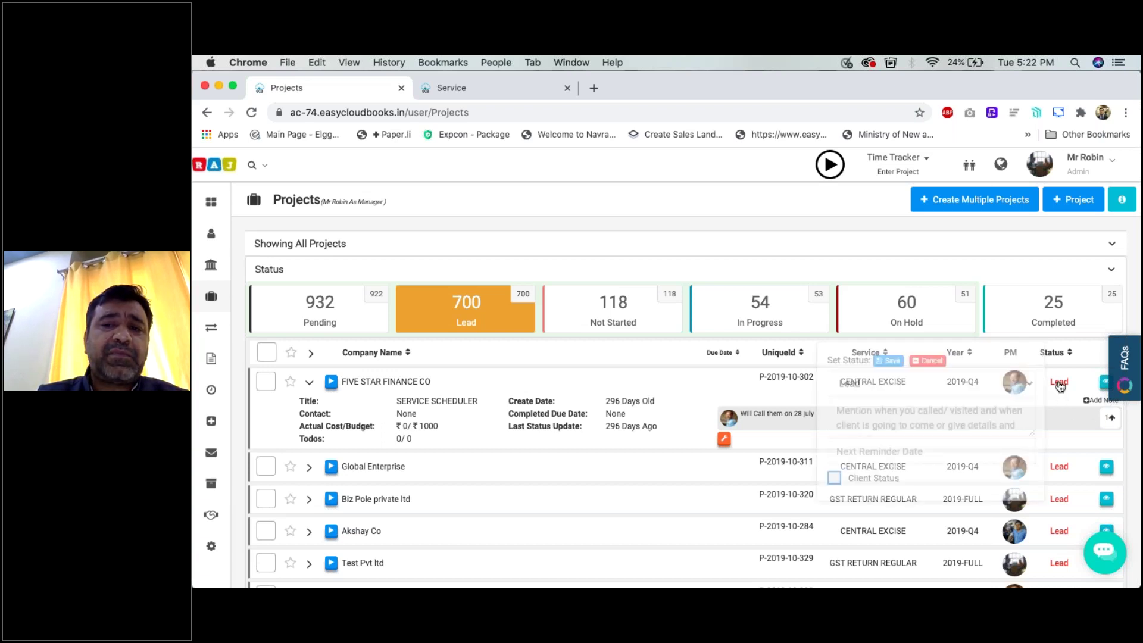
pyautogui.click(945, 415)
pyautogui.write('sir')
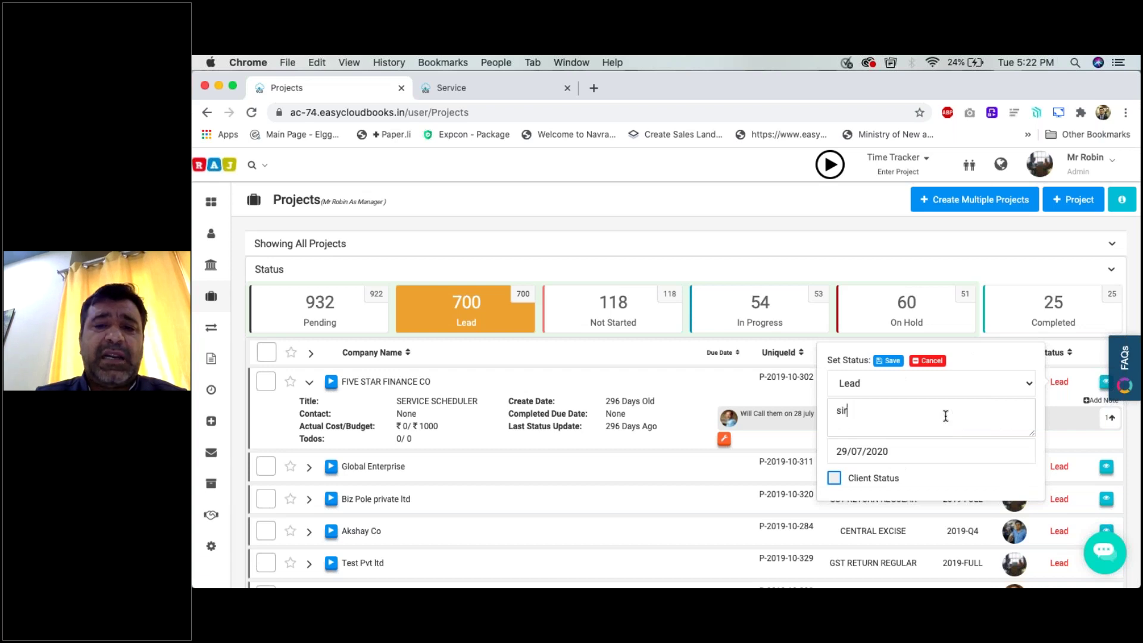
pyautogui.write(' ive called ')
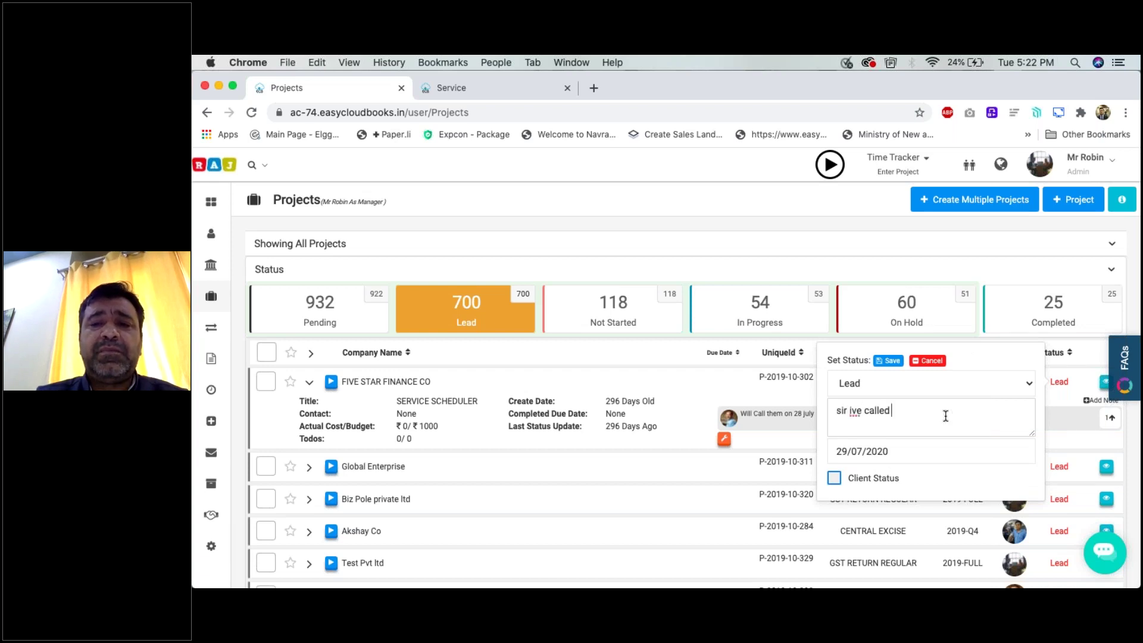
pyautogui.write('him he wil')
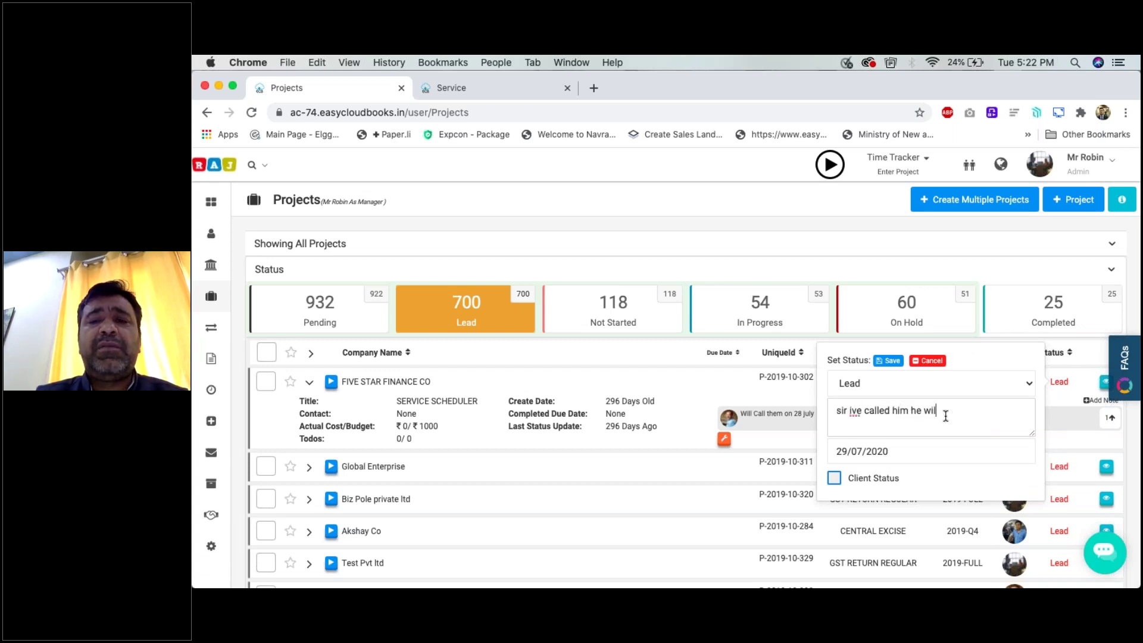
pyautogui.write('l give ')
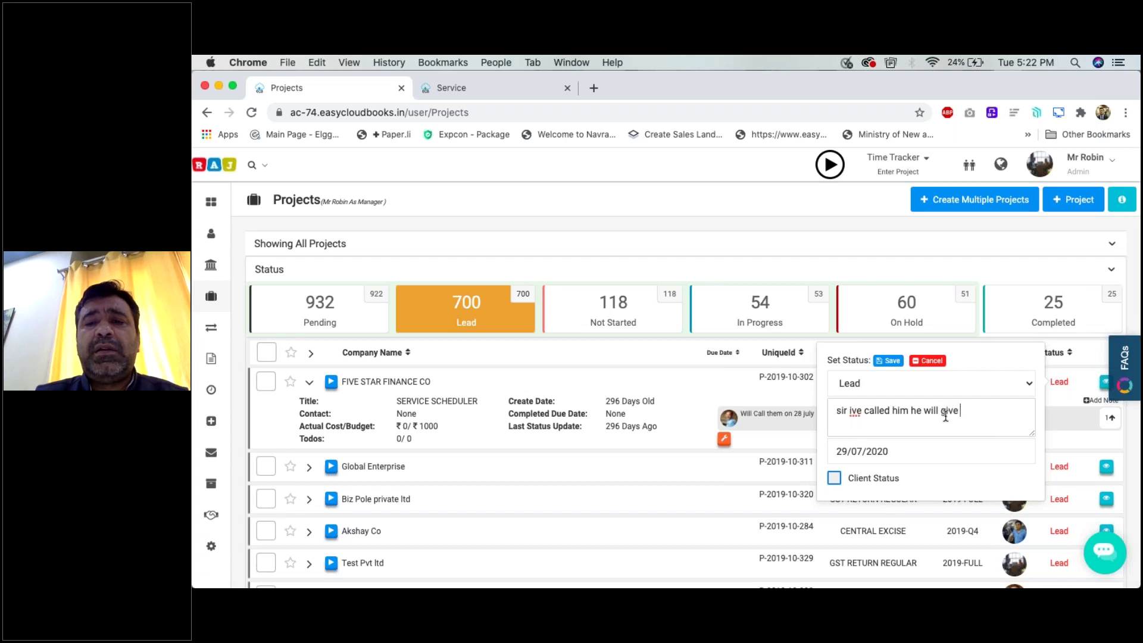
pyautogui.write('detail on ')
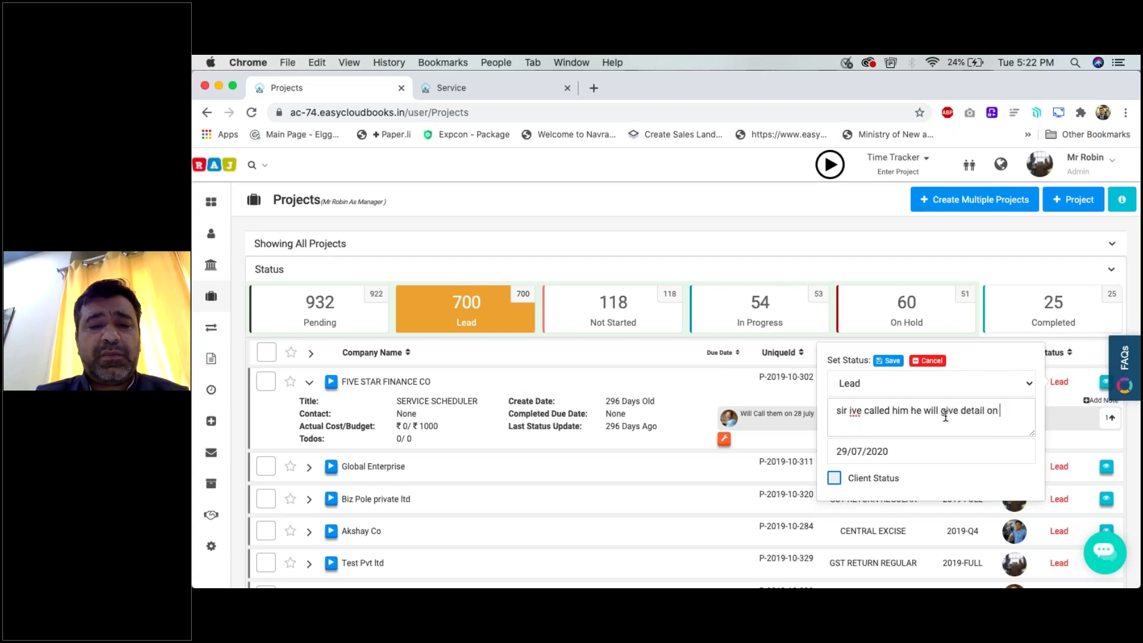
pyautogui.write('30th')
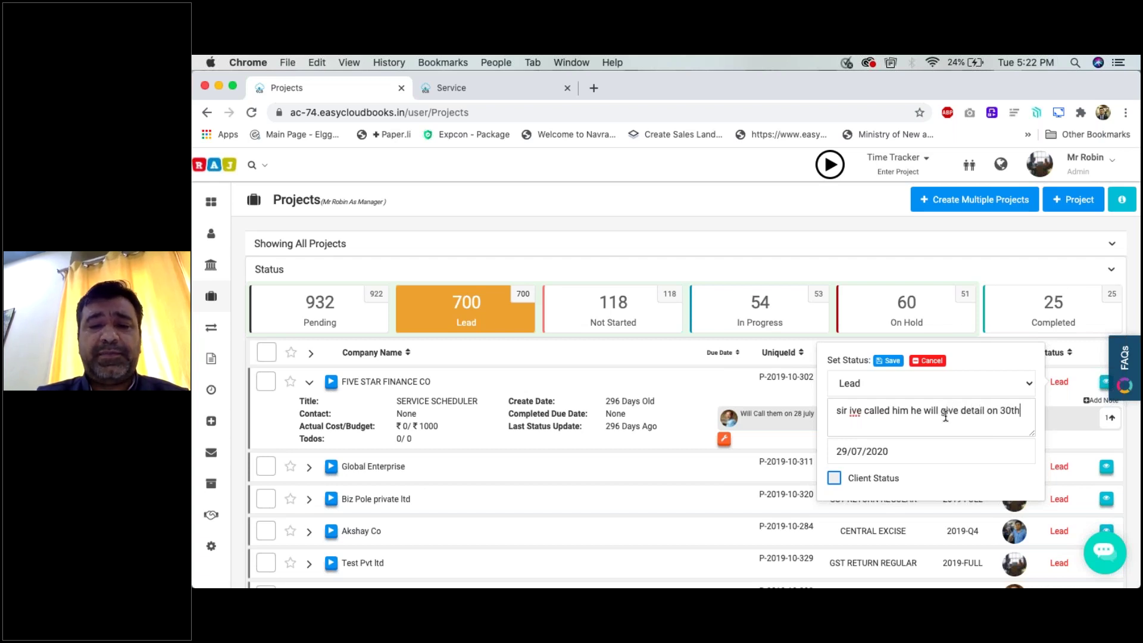
pyautogui.click(896, 447)
pyautogui.click(954, 415)
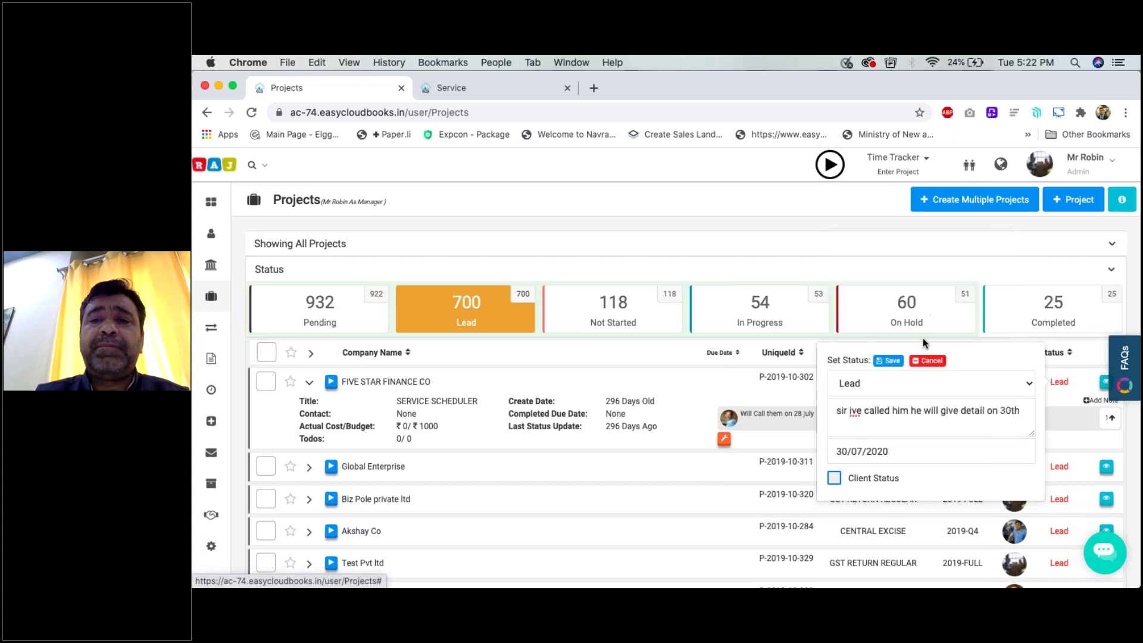
pyautogui.click(890, 361)
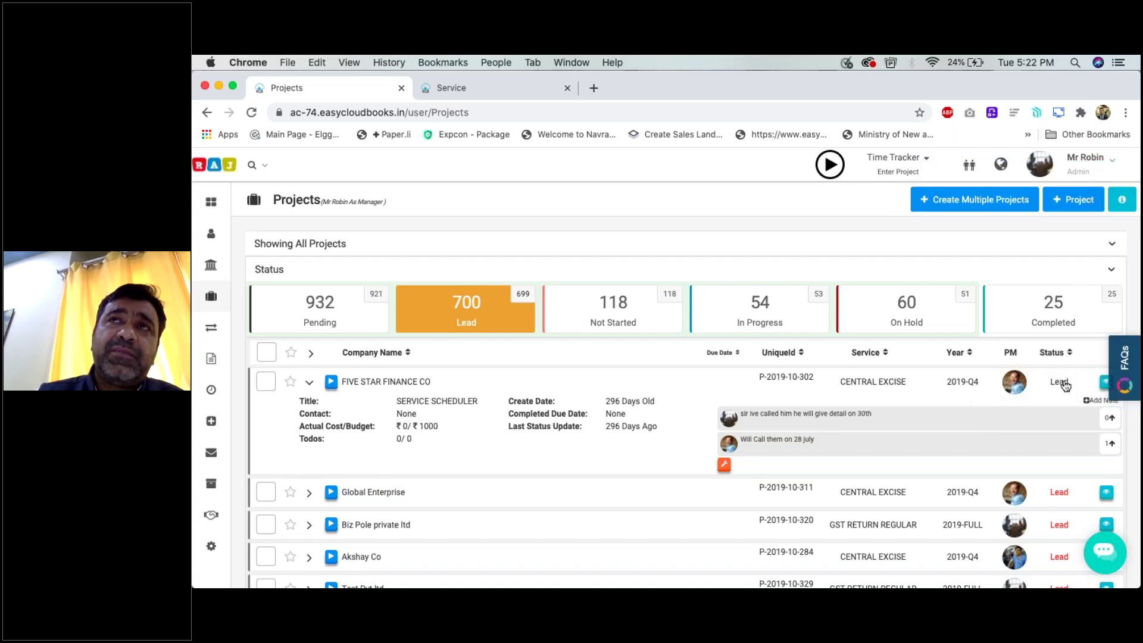
# - Change the status of Global Enterprise's CENTRAL EXCISE project to Not Started and save it
pyautogui.moveTo(1065, 386)
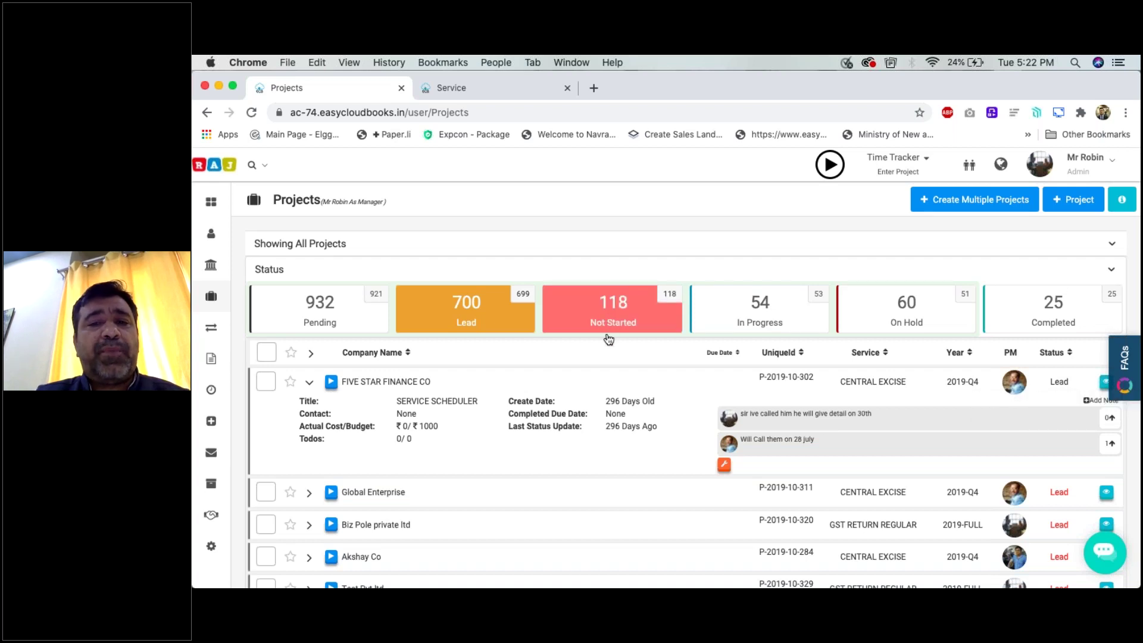
pyautogui.moveTo(608, 323); pyautogui.dragTo(967, 439)
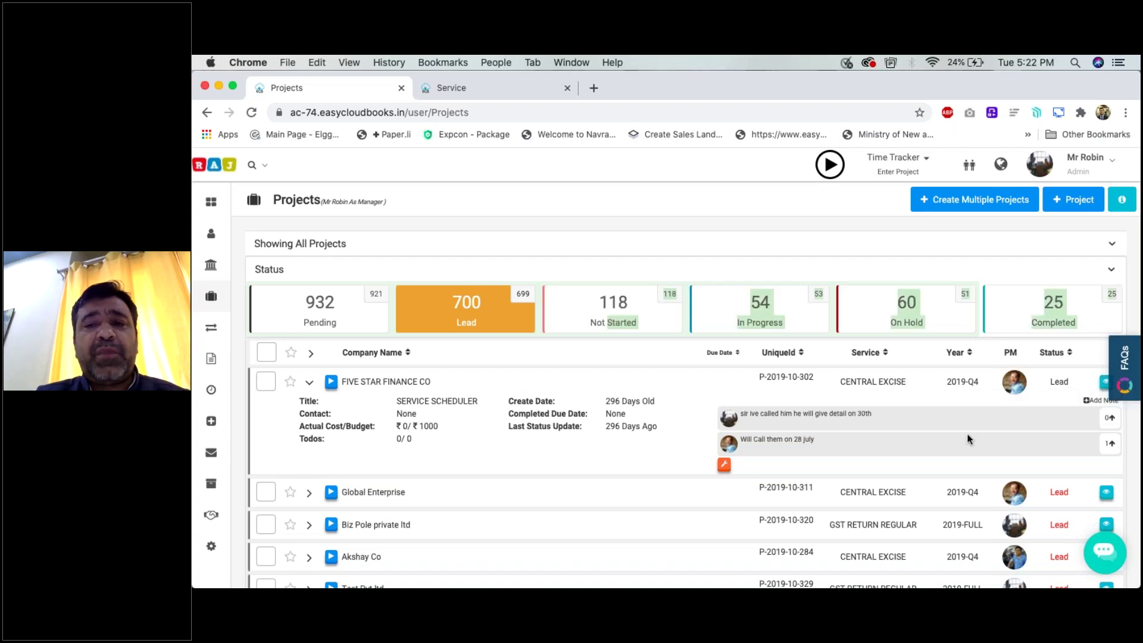
pyautogui.click(1063, 494)
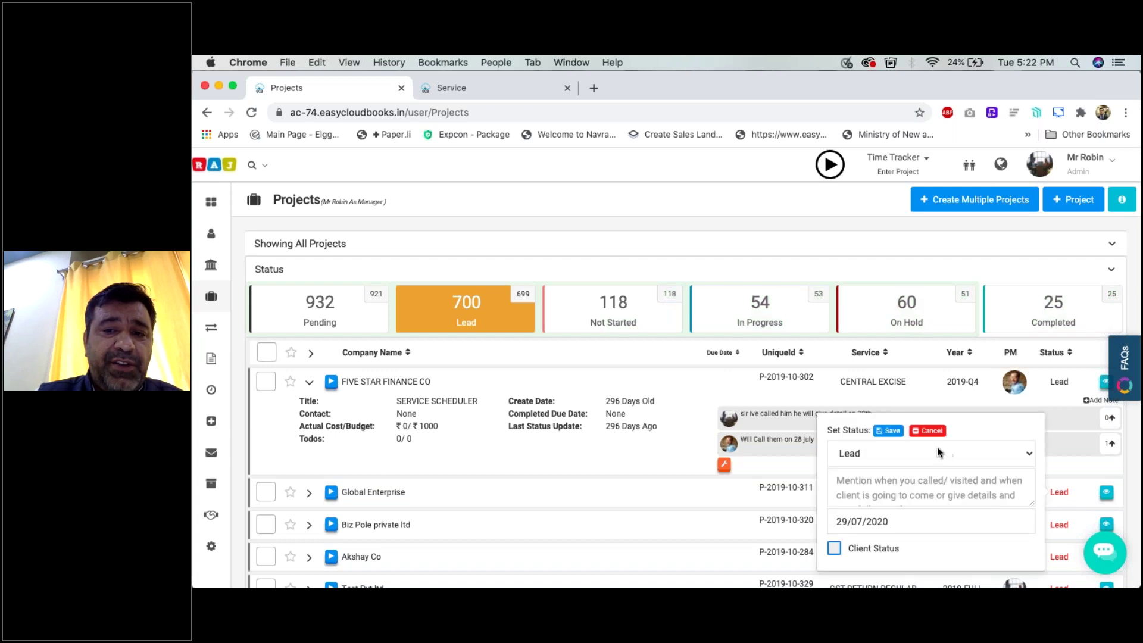
pyautogui.click(938, 454)
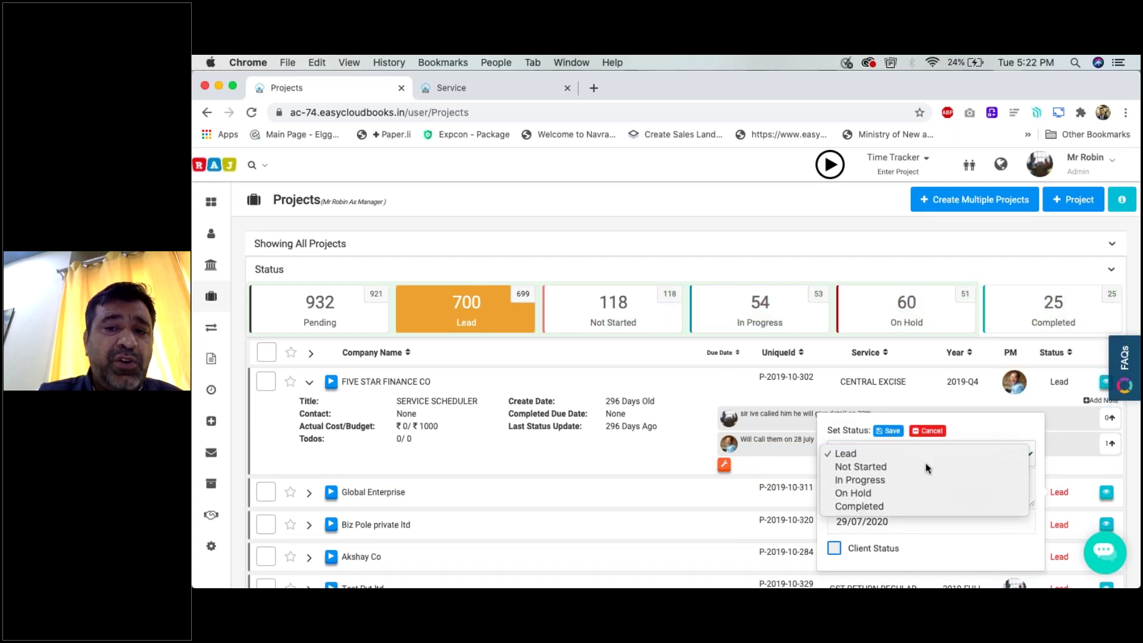
pyautogui.click(925, 465)
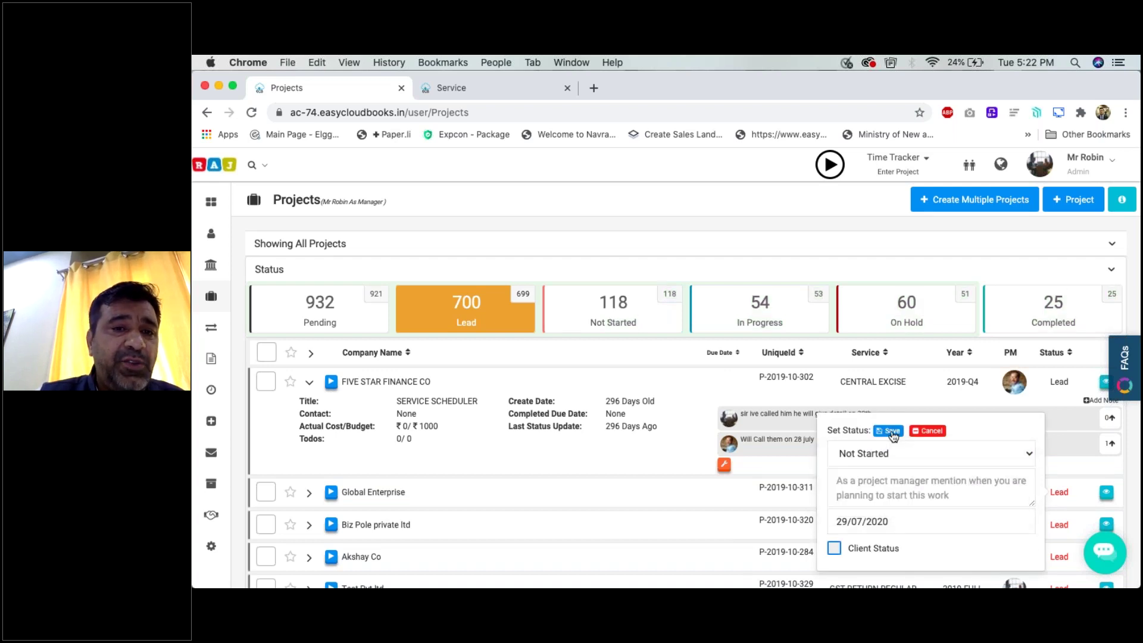
pyautogui.click(891, 431)
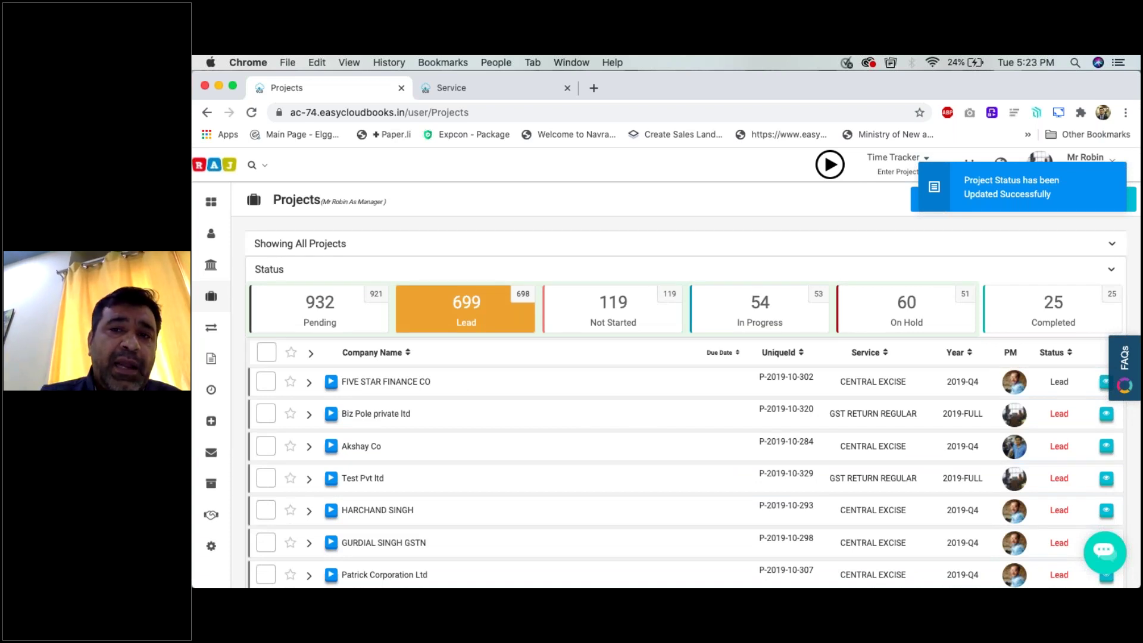
# - View the project search filters and Biz Pole private ltd's project details, and list the In Progress projects
pyautogui.click(1112, 247)
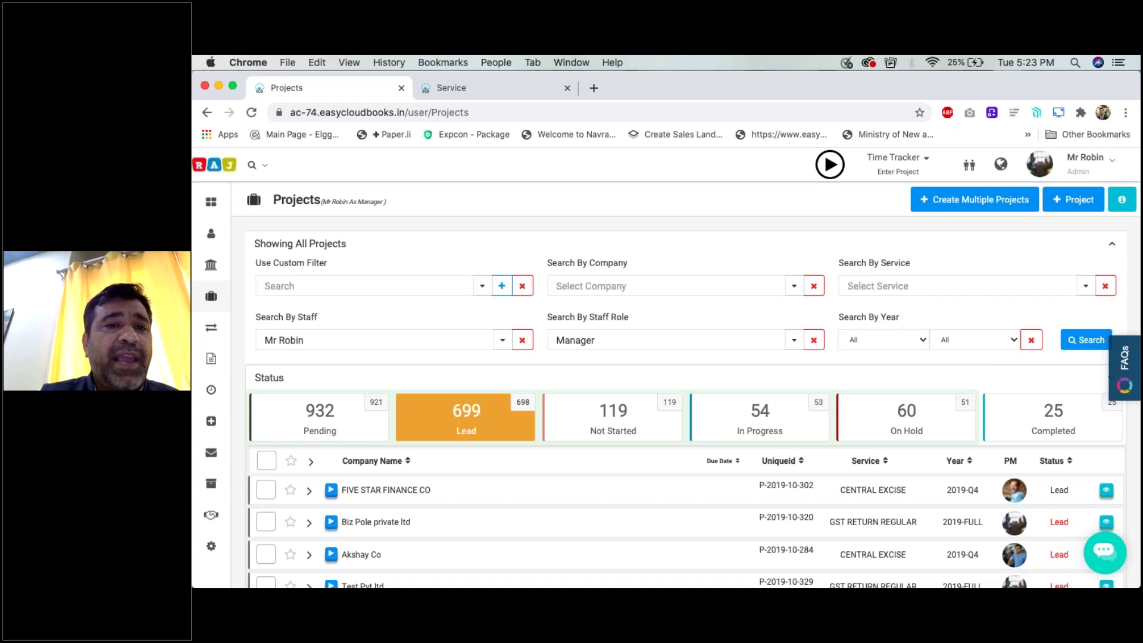
pyautogui.scroll(-5, 1111, 255)
pyautogui.click(774, 315)
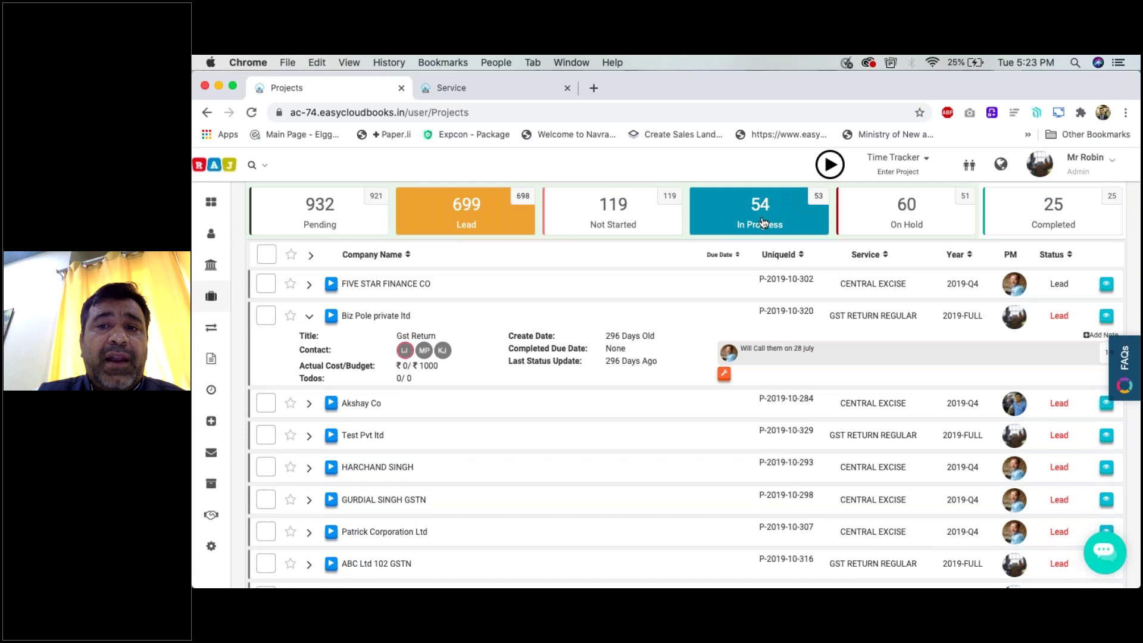
pyautogui.click(772, 231)
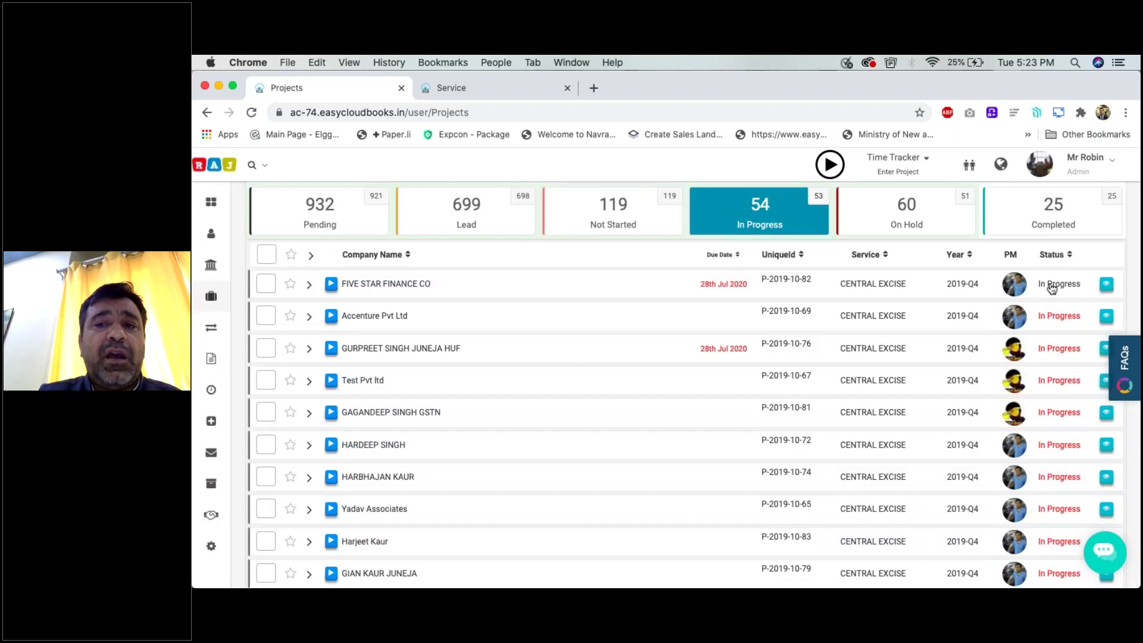
# - View the status form of FIVE STAR FINANCE CO's In Progress project with its note field enlarged, and close it without saving
pyautogui.click(1052, 287)
pyautogui.moveTo(1017, 332); pyautogui.dragTo(1031, 395)
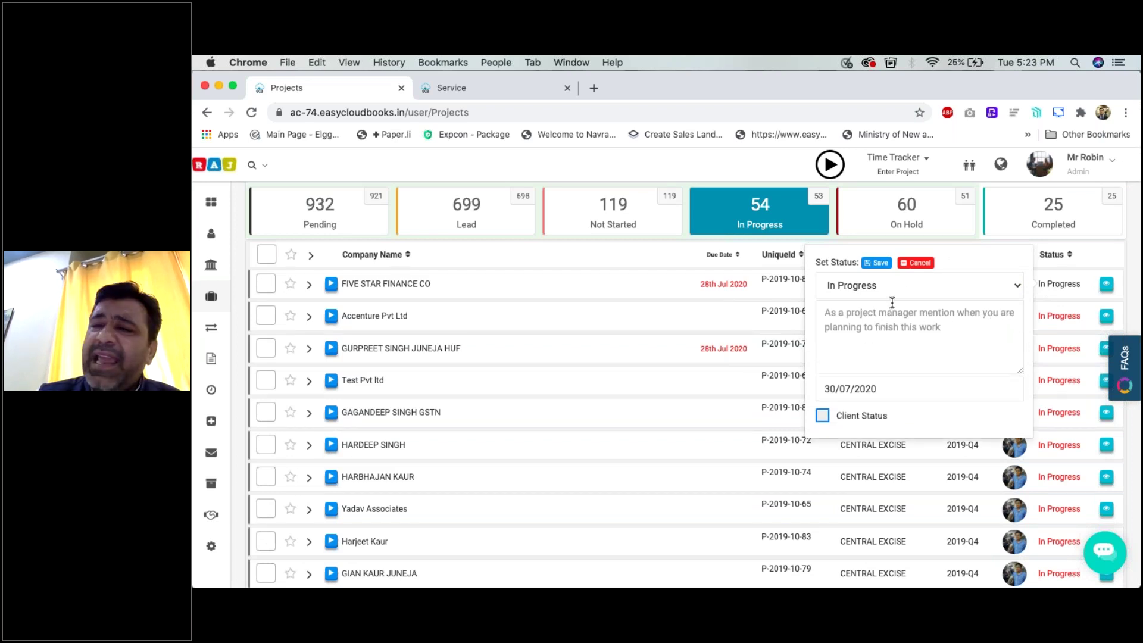
pyautogui.click(921, 265)
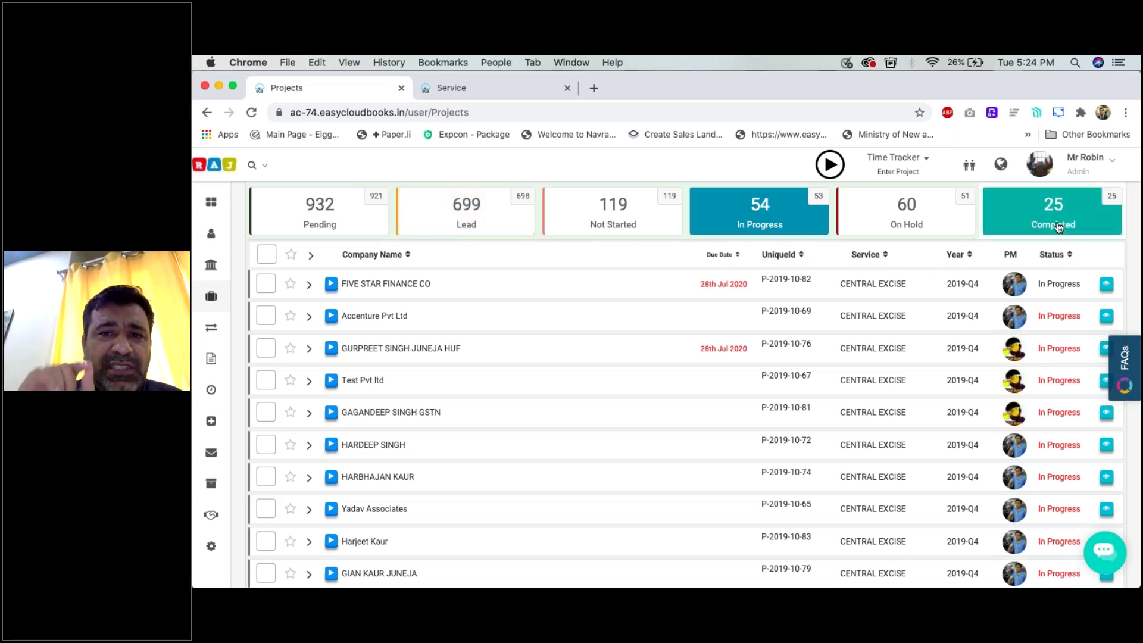
# - Filter the projects by a different staff member in the Executive role and list the Lead projects
pyautogui.scroll(3, 1063, 238)
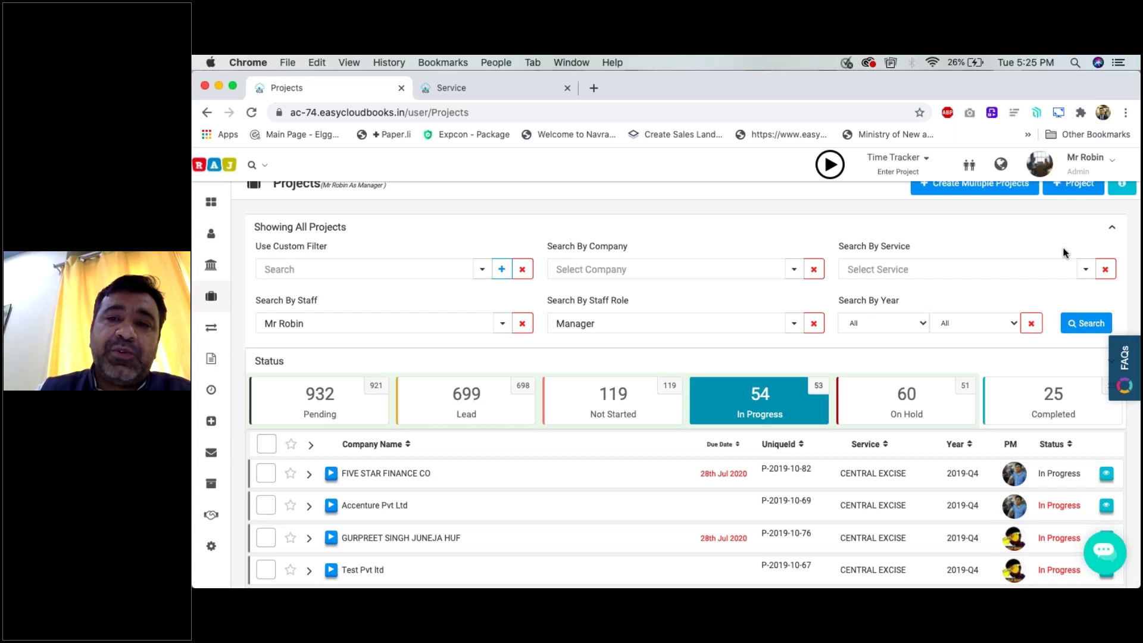
pyautogui.scroll(-5, 1064, 253)
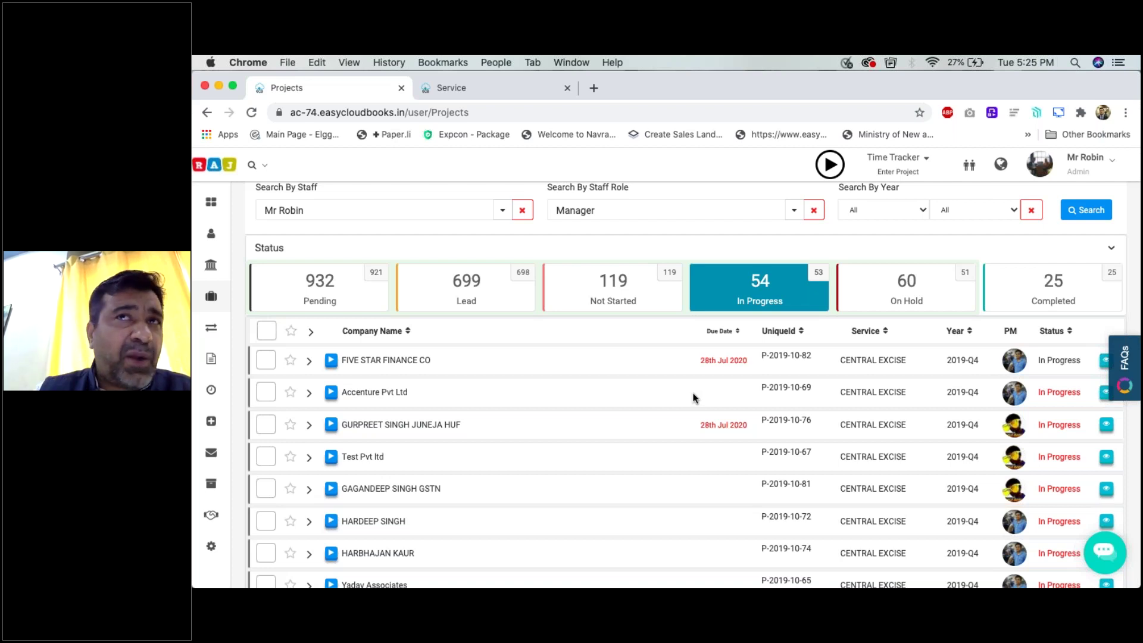
pyautogui.scroll(3, 693, 398)
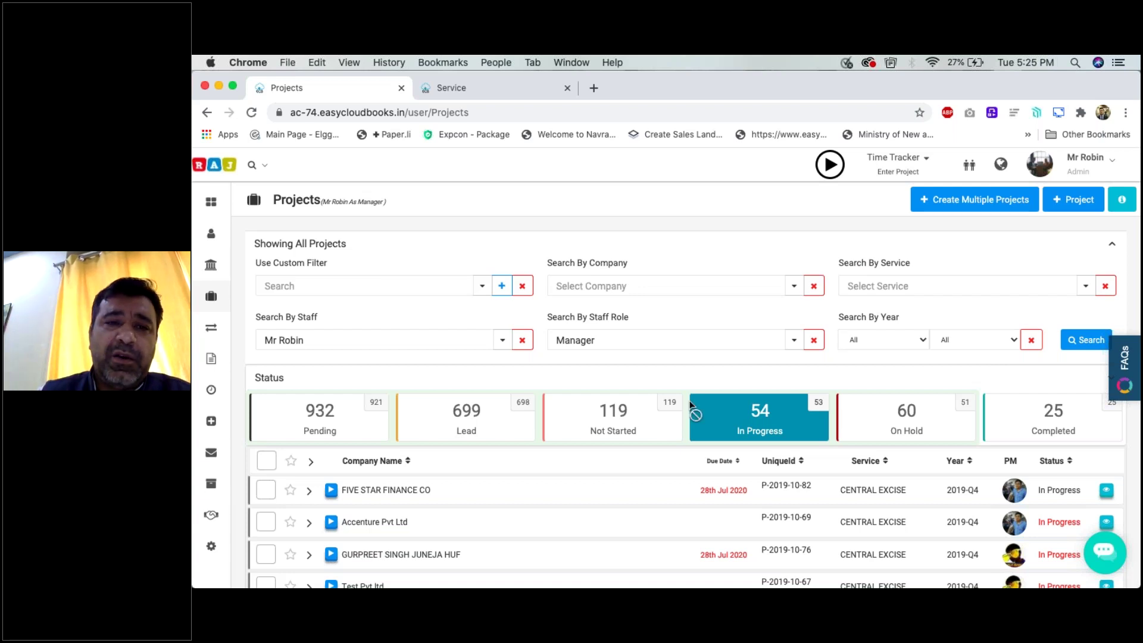
pyautogui.click(503, 340)
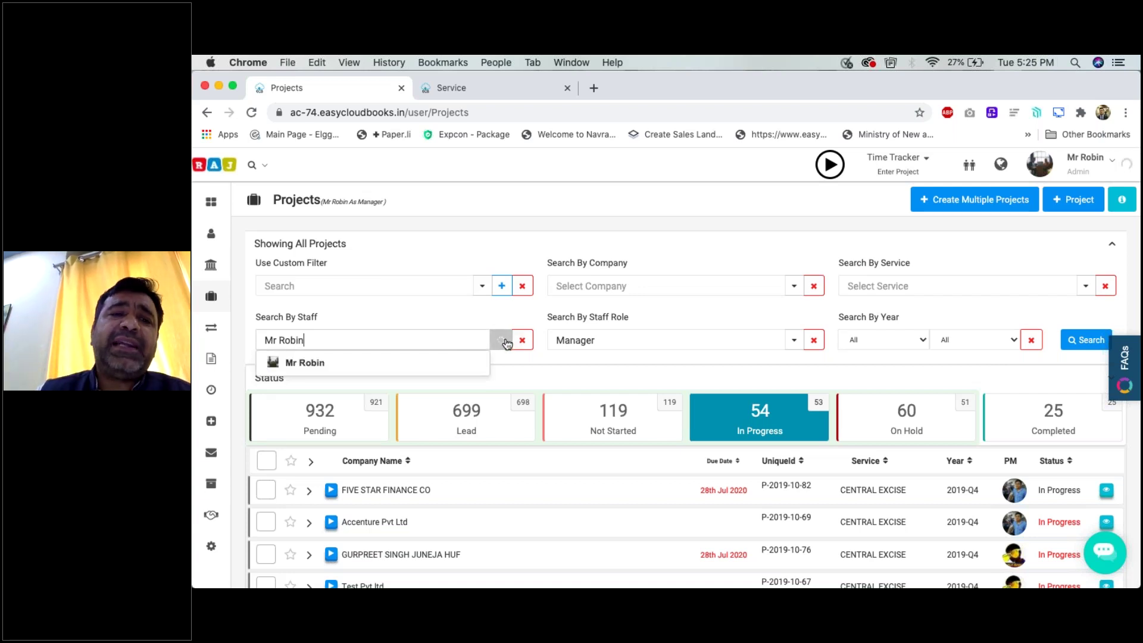
pyautogui.click(467, 388)
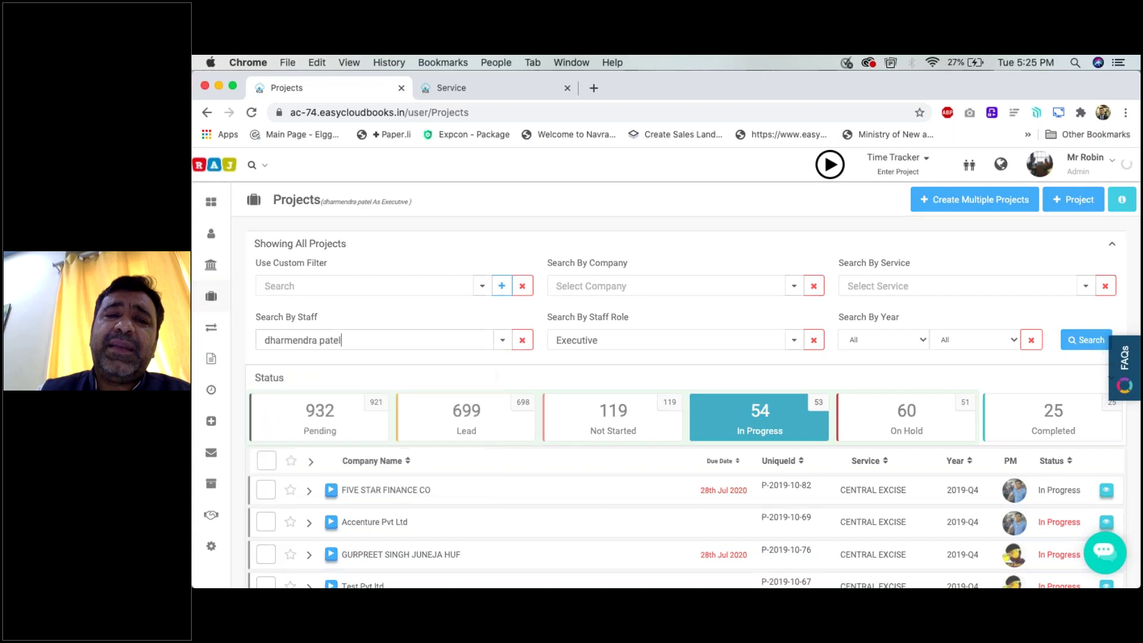
pyautogui.click(467, 417)
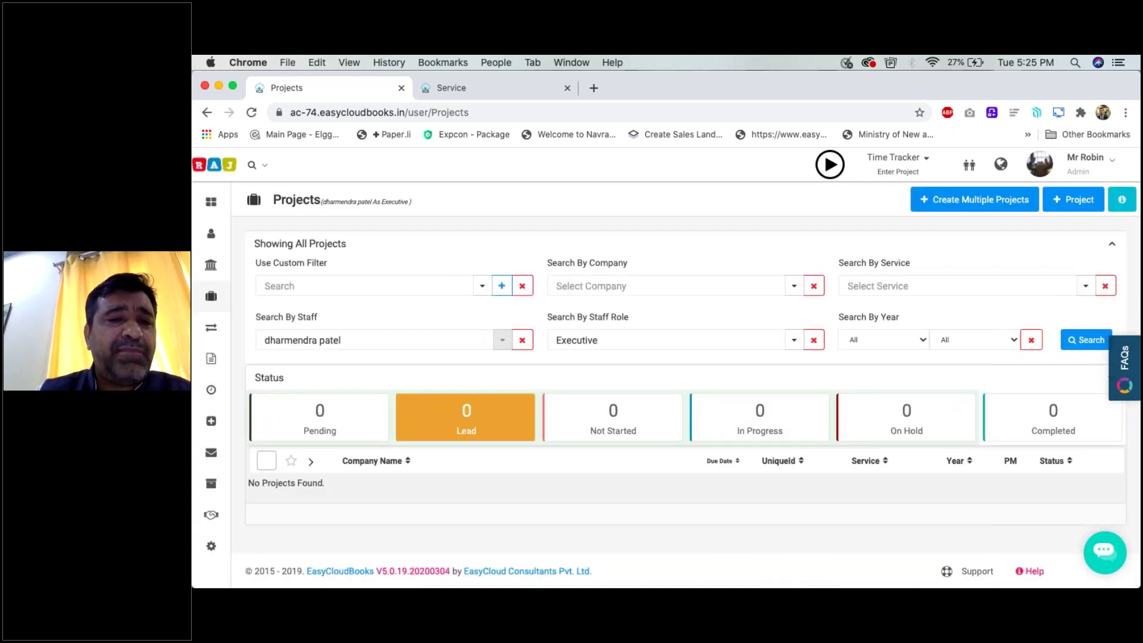
# - Switch the staff filter to another staff member with projects as Executive and list the Pending projects
pyautogui.click(503, 340)
pyautogui.click(403, 369)
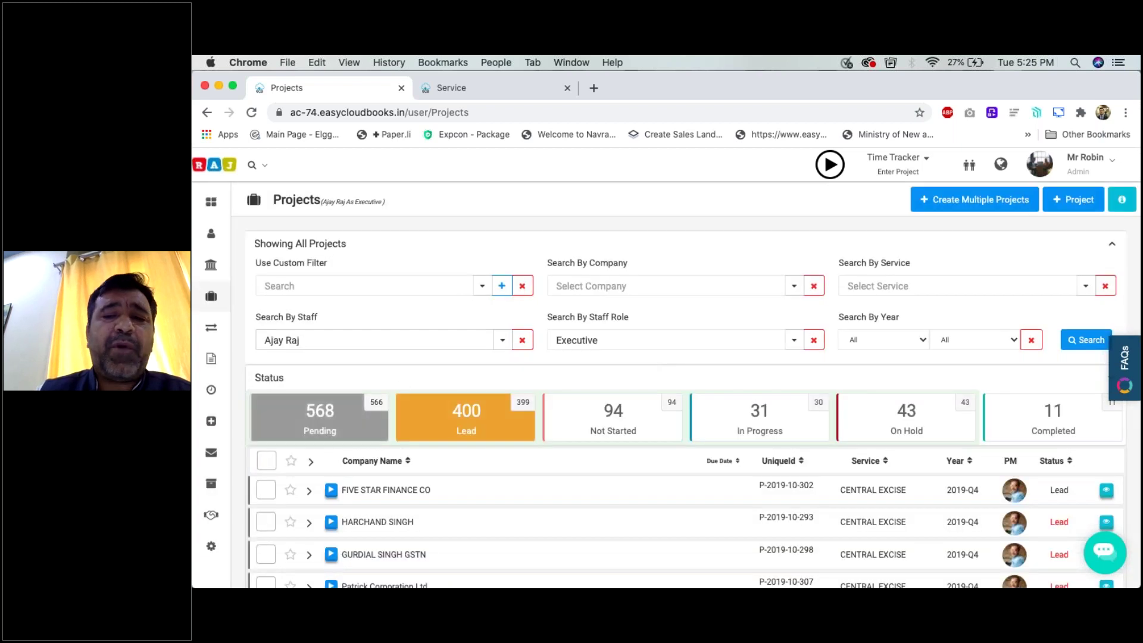
pyautogui.click(320, 417)
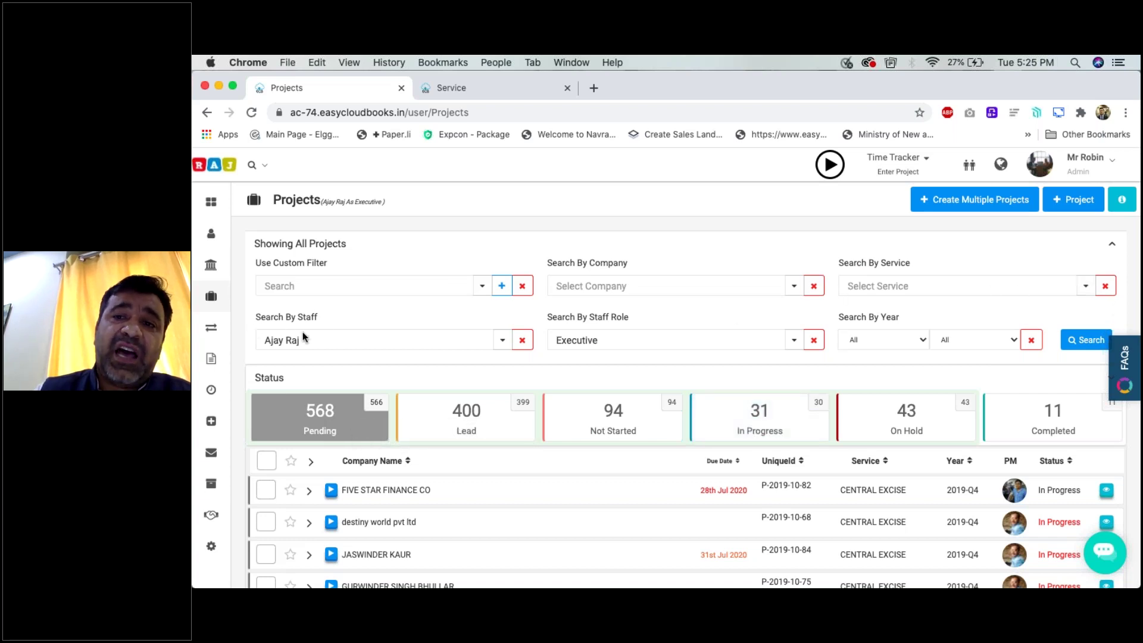
# - Narrow the project list to the ACCOUNTING service and the year 2020-21
pyautogui.click(1087, 286)
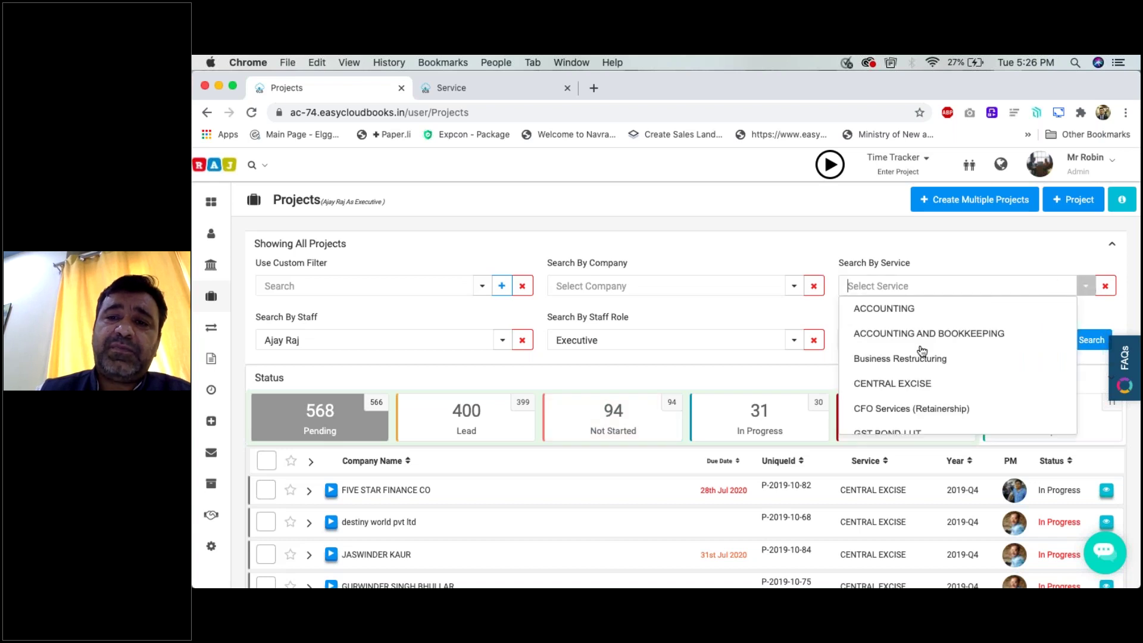
pyautogui.click(926, 310)
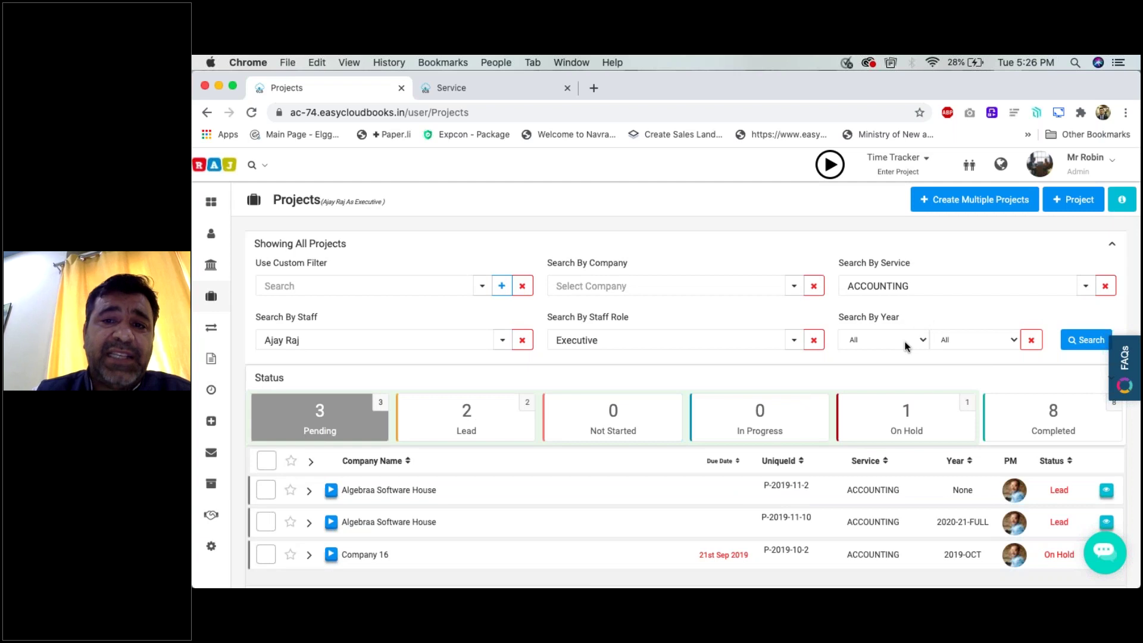
pyautogui.click(906, 344)
pyautogui.click(886, 365)
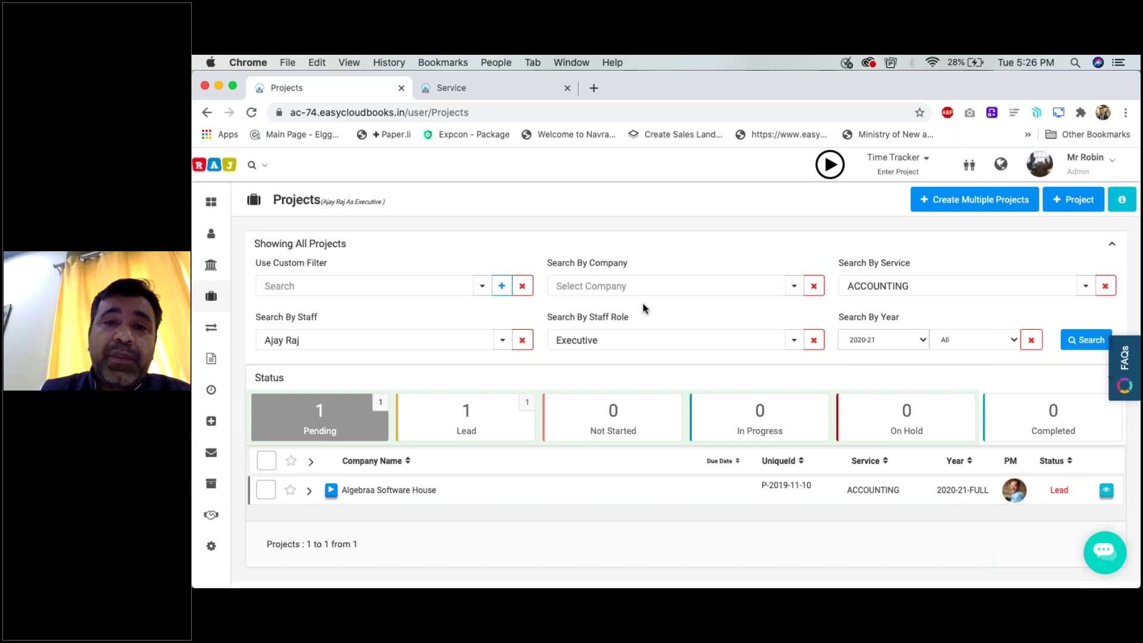
# - Clear the staff, company and service selections from the project filters
pyautogui.click(526, 348)
pyautogui.click(816, 286)
pyautogui.click(1108, 287)
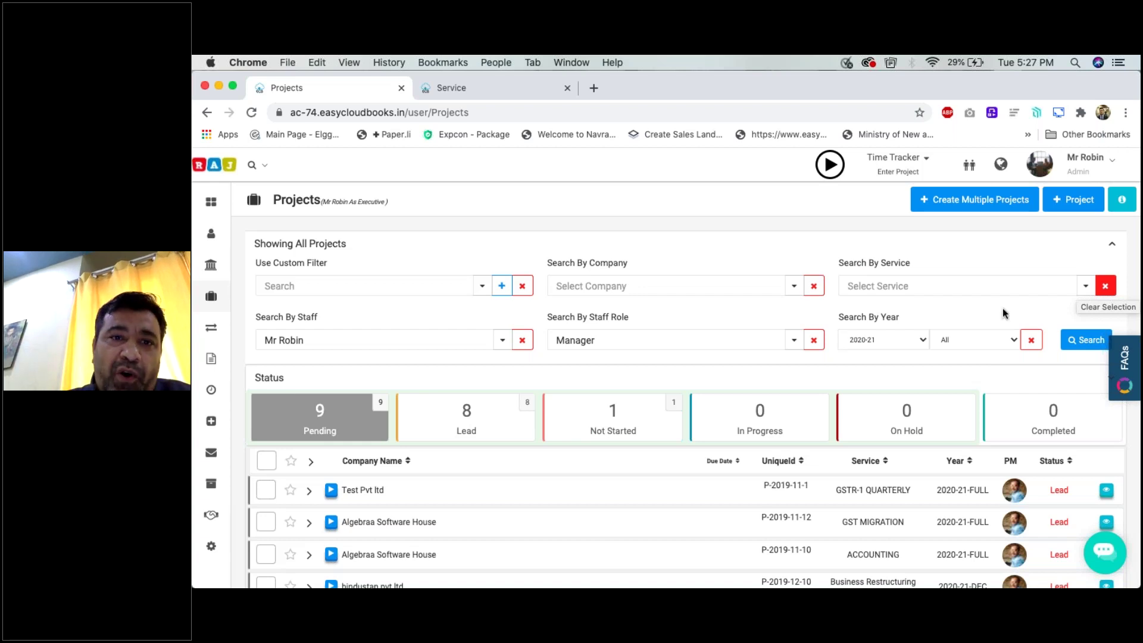
# - Start a new custom filter query and add three more empty rules to the builder
pyautogui.click(502, 285)
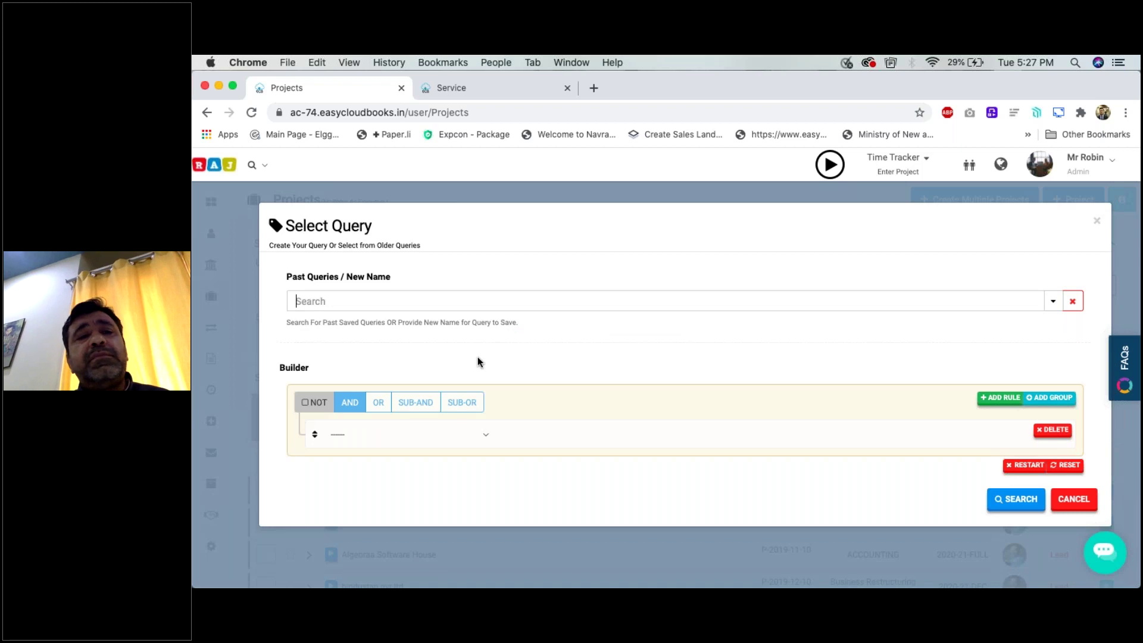
pyautogui.click(1010, 405)
pyautogui.click(1011, 404)
pyautogui.click(1010, 405)
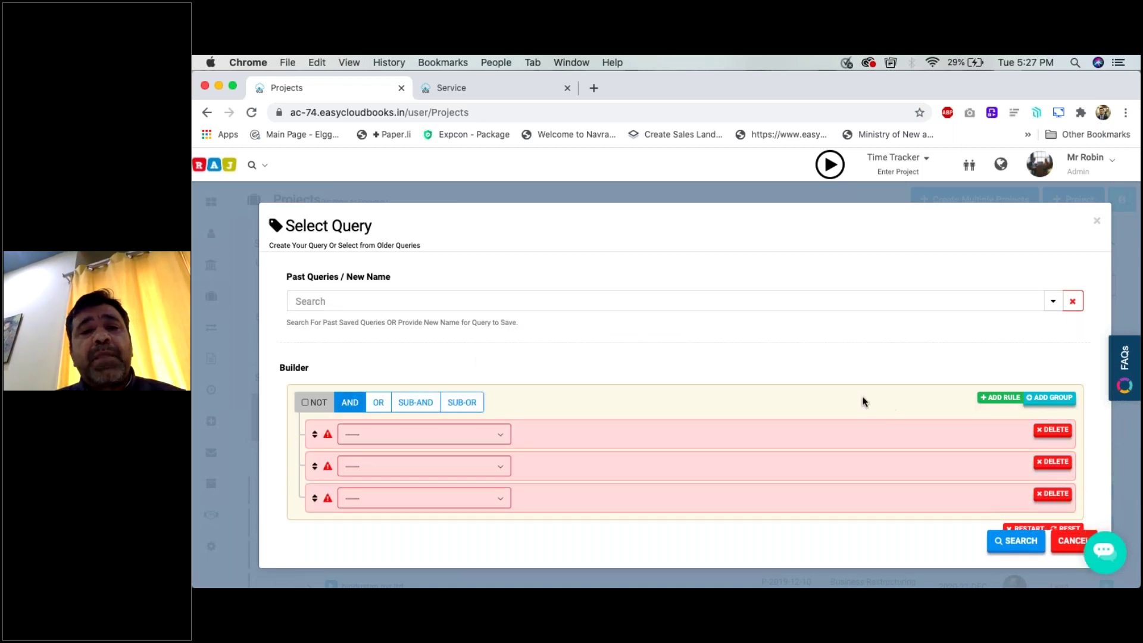
pyautogui.scroll(-2, 834, 393)
pyautogui.scroll(1, 544, 324)
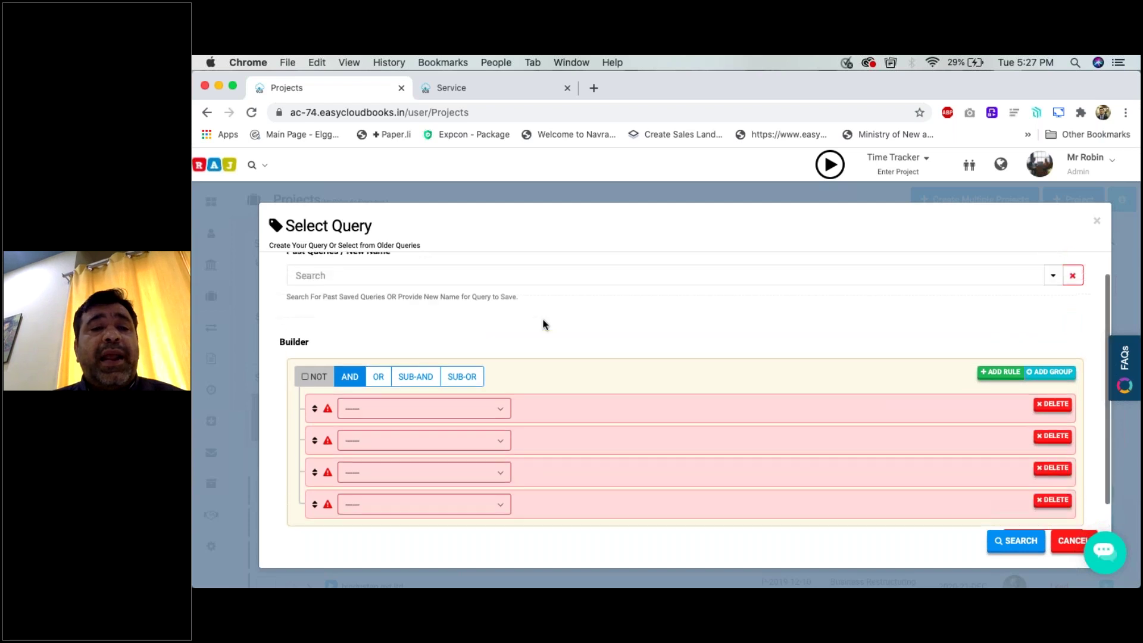
# - Examine the account, company, contact and project fields available for the first query rule
pyautogui.click(485, 398)
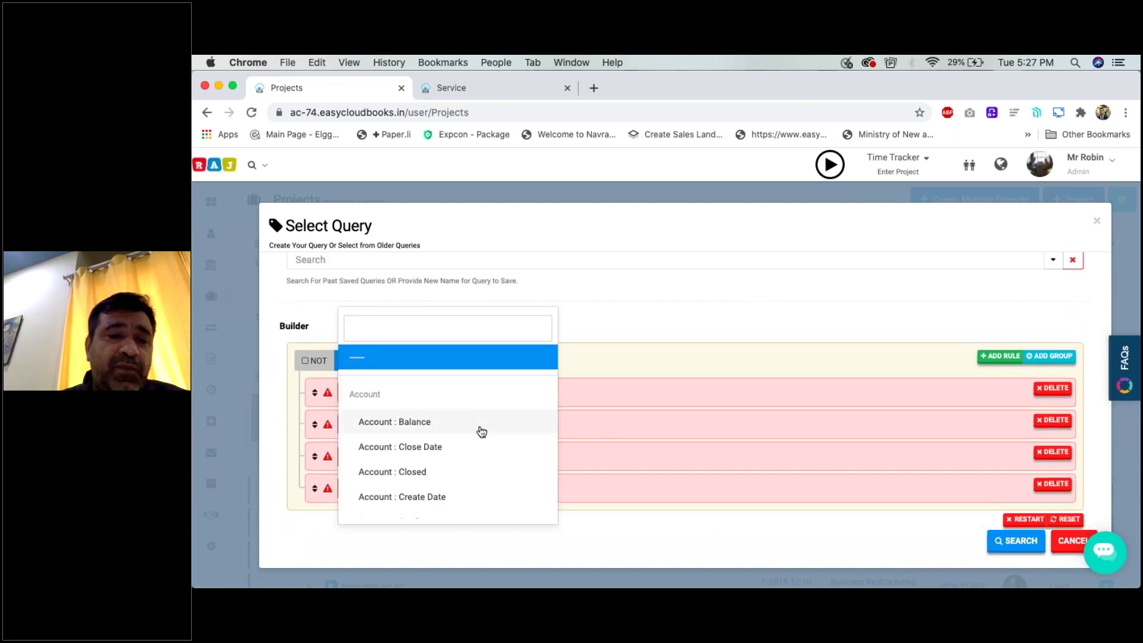
pyautogui.scroll(-5, 480, 429)
pyautogui.scroll(-15, 448, 435)
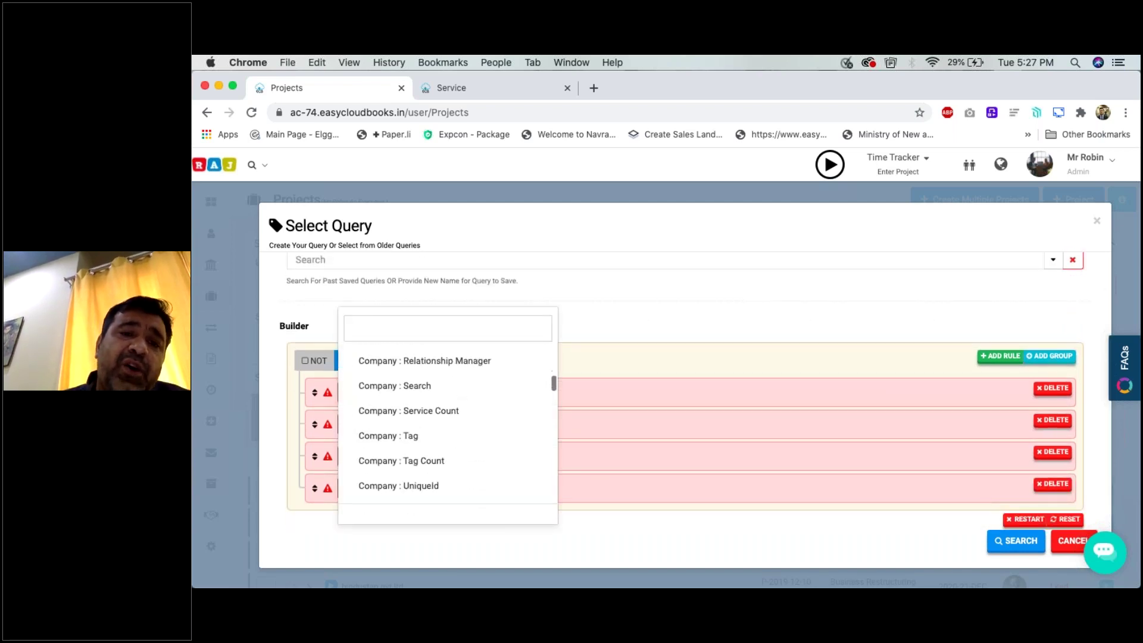
pyautogui.scroll(-15, 448, 429)
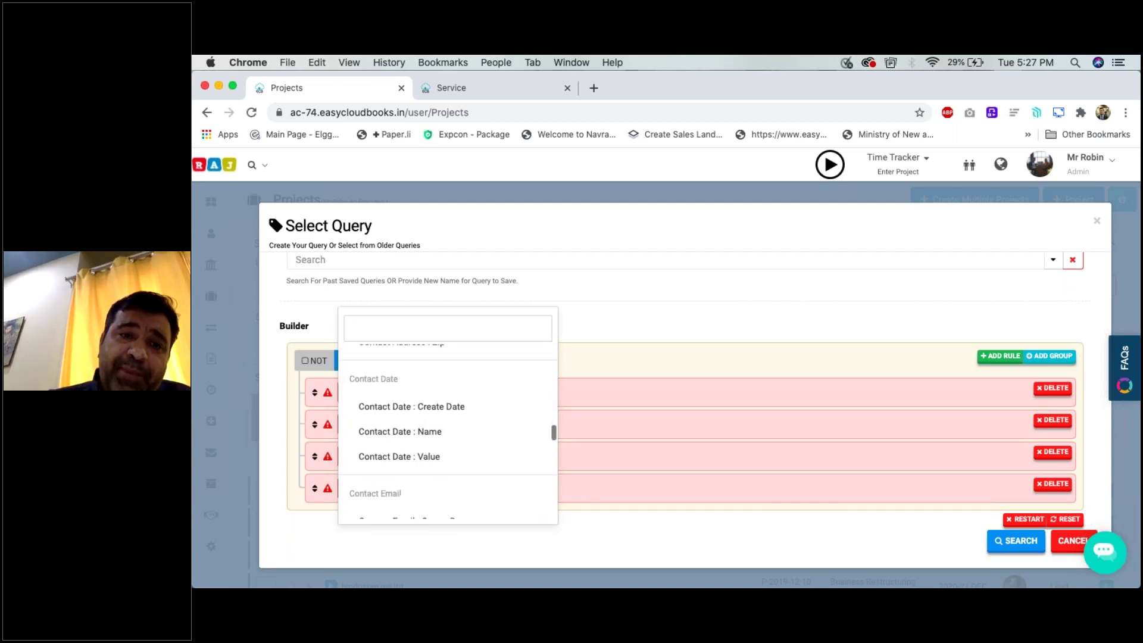
pyautogui.scroll(-1, 447, 428)
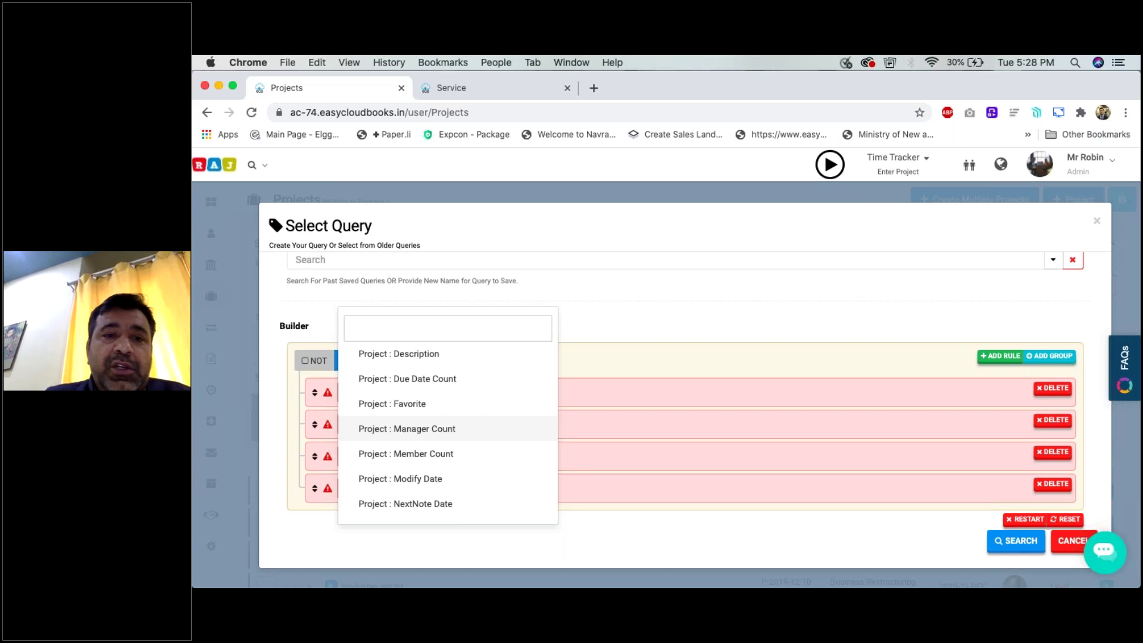
pyautogui.scroll(-10, 484, 408)
pyautogui.scroll(5, 487, 411)
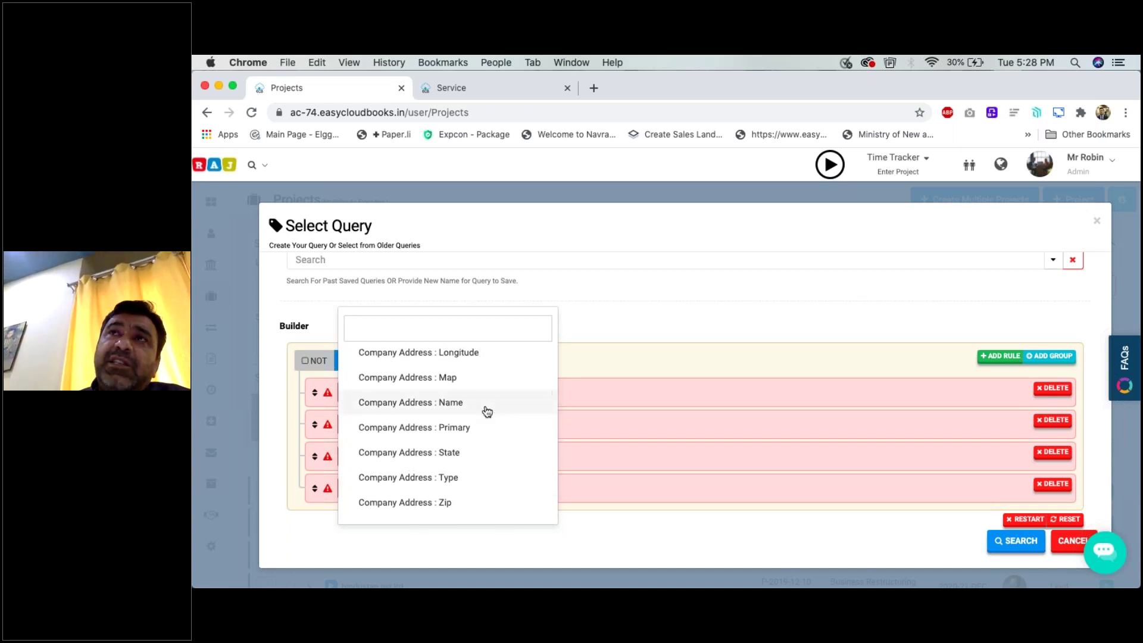
pyautogui.scroll(10, 486, 410)
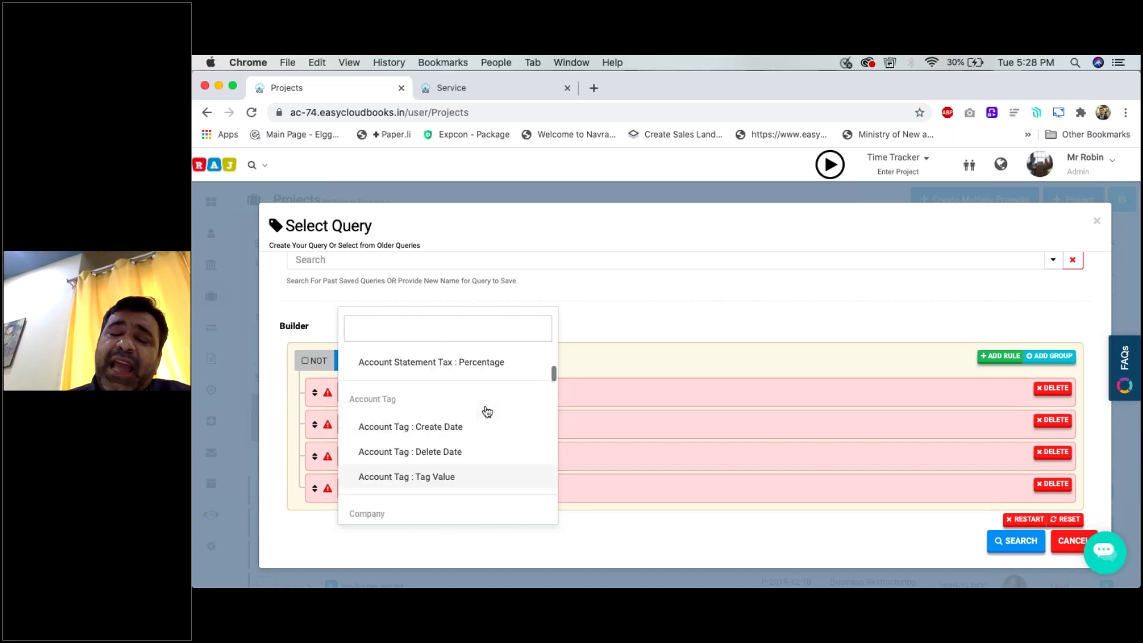
pyautogui.click(682, 363)
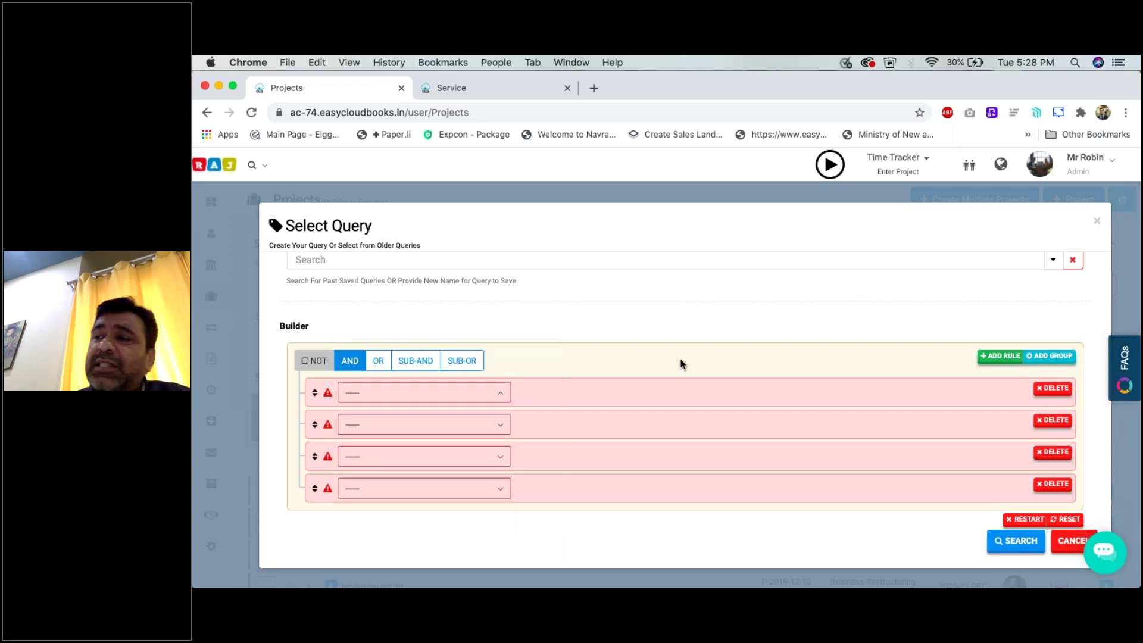
# - Set the first query rule's field to Account : Balance and view its comparison operators
pyautogui.click(483, 393)
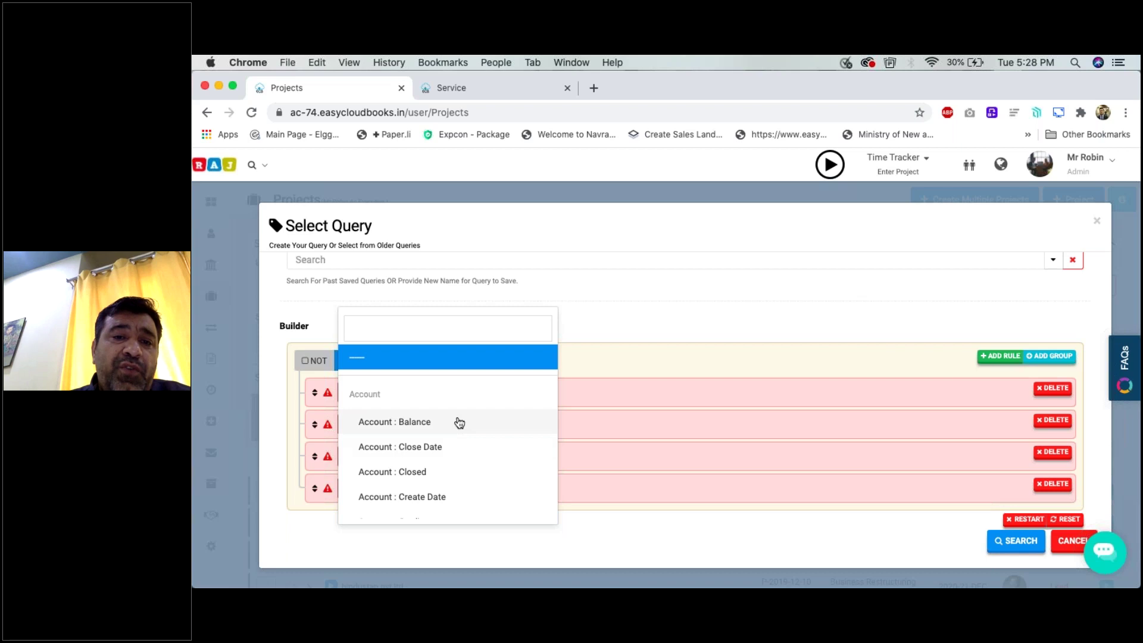
pyautogui.click(459, 422)
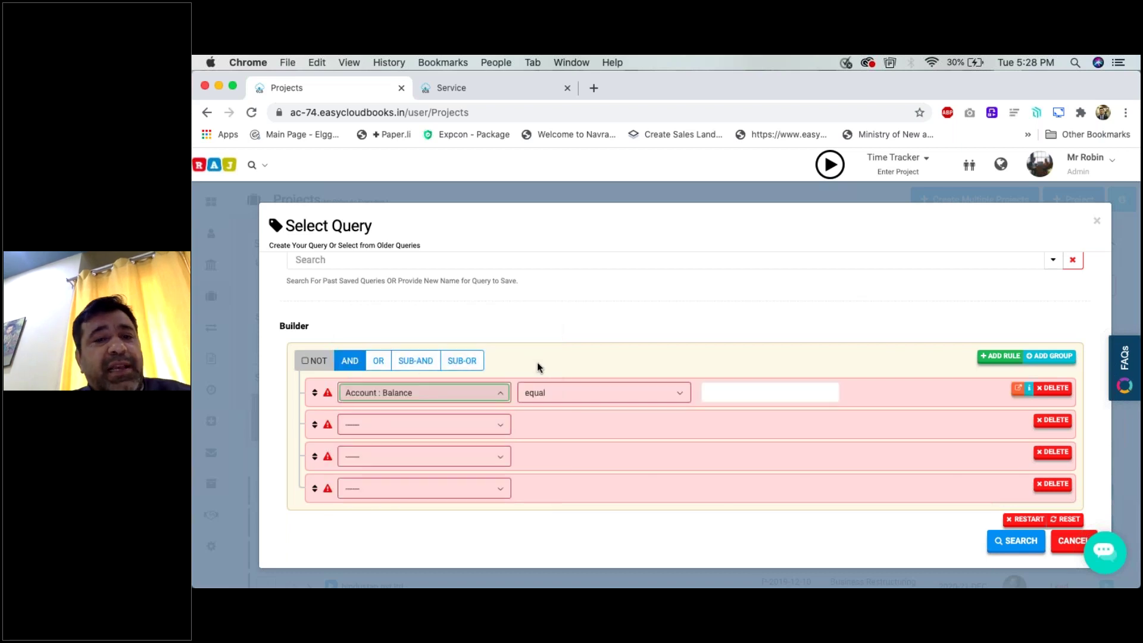
pyautogui.click(579, 400)
pyautogui.scroll(-2, 584, 416)
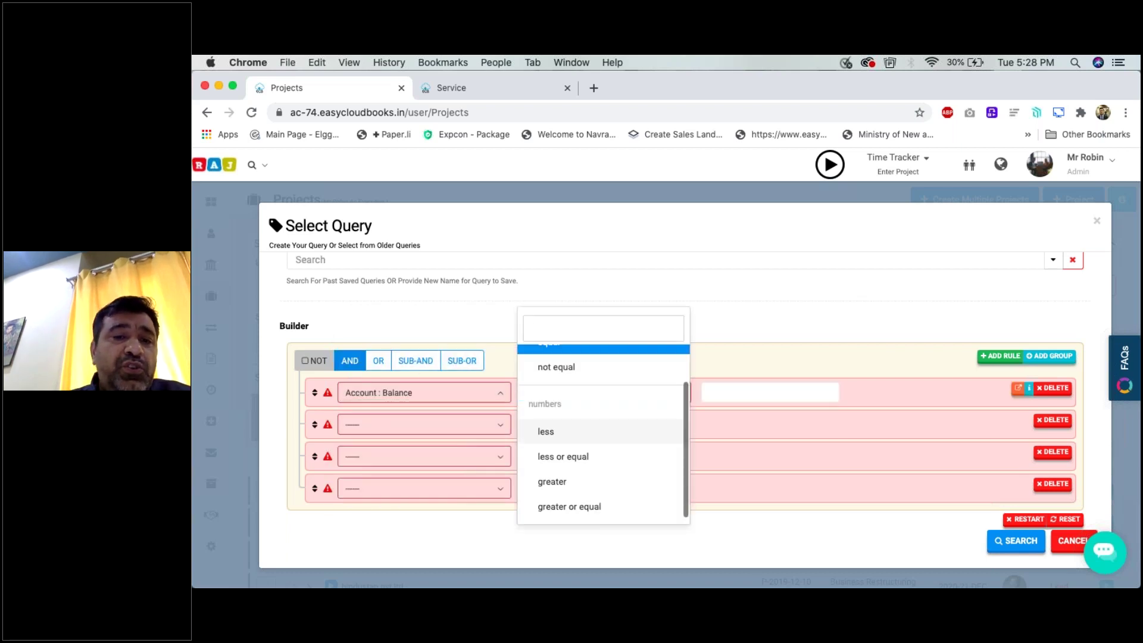
# - Add two nested rule groups to the query, look over the structure, and cancel the query
pyautogui.click(1044, 357)
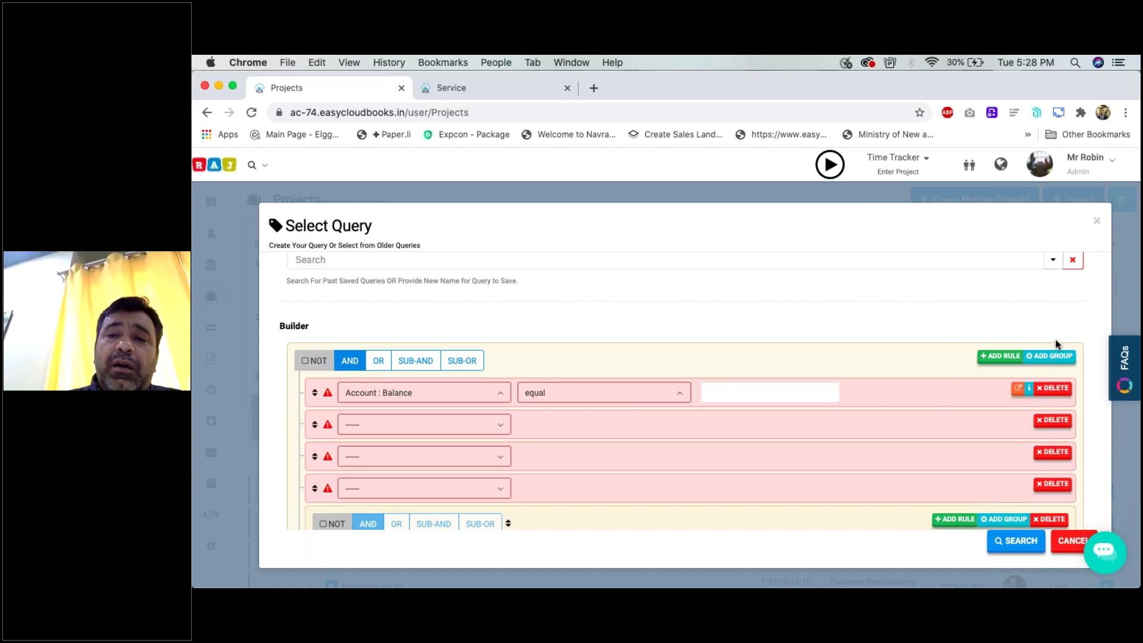
pyautogui.scroll(-2, 986, 366)
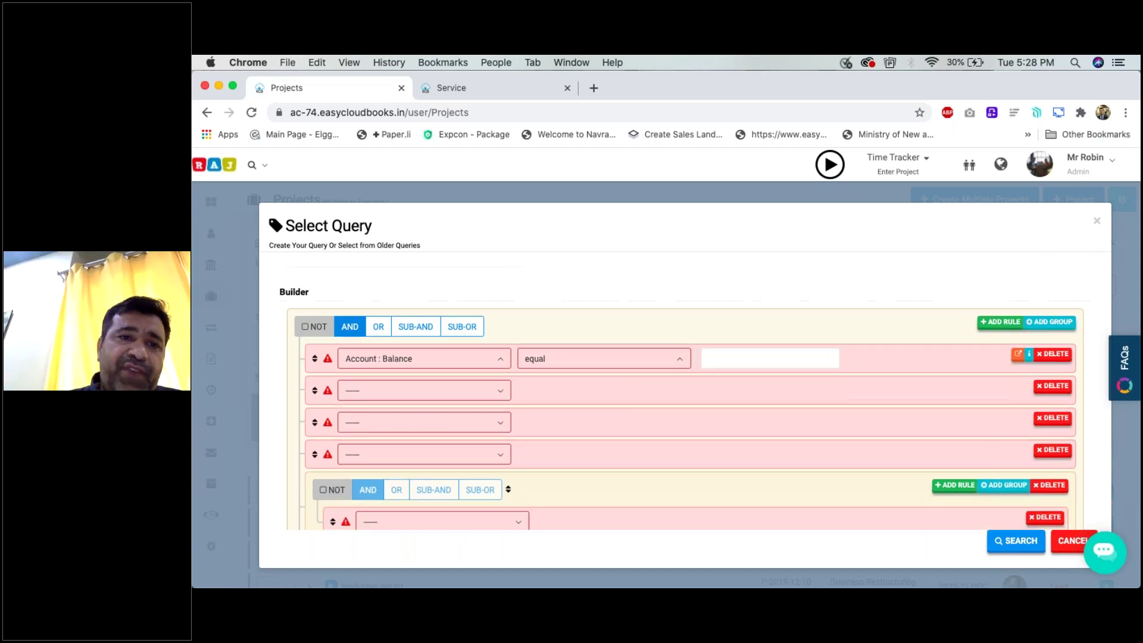
pyautogui.scroll(-4, 685, 387)
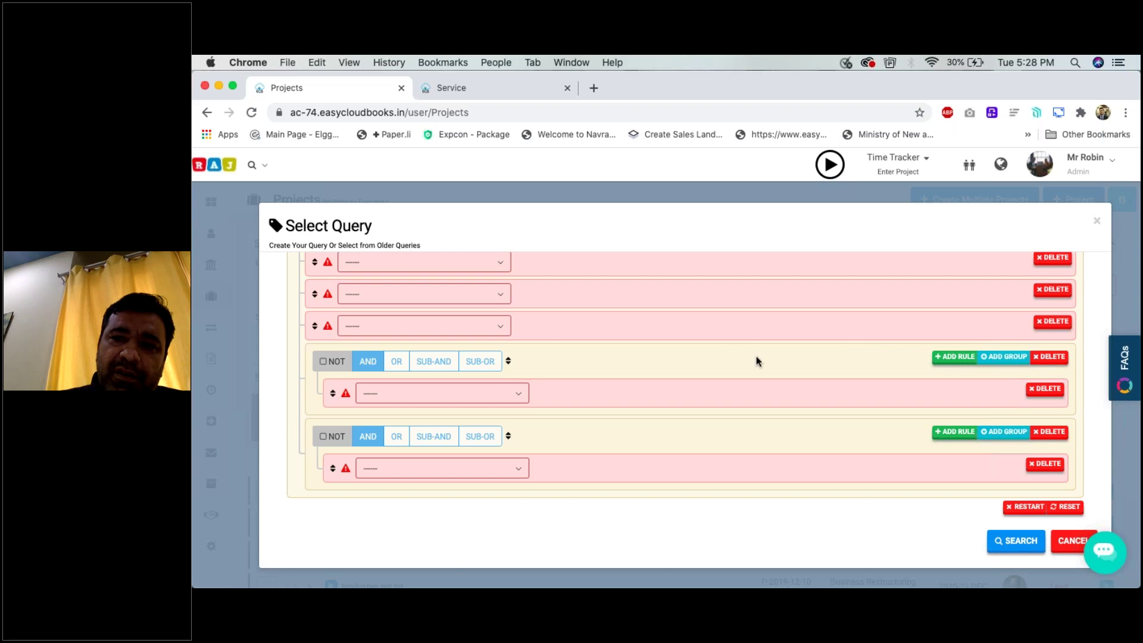
pyautogui.scroll(1, 732, 365)
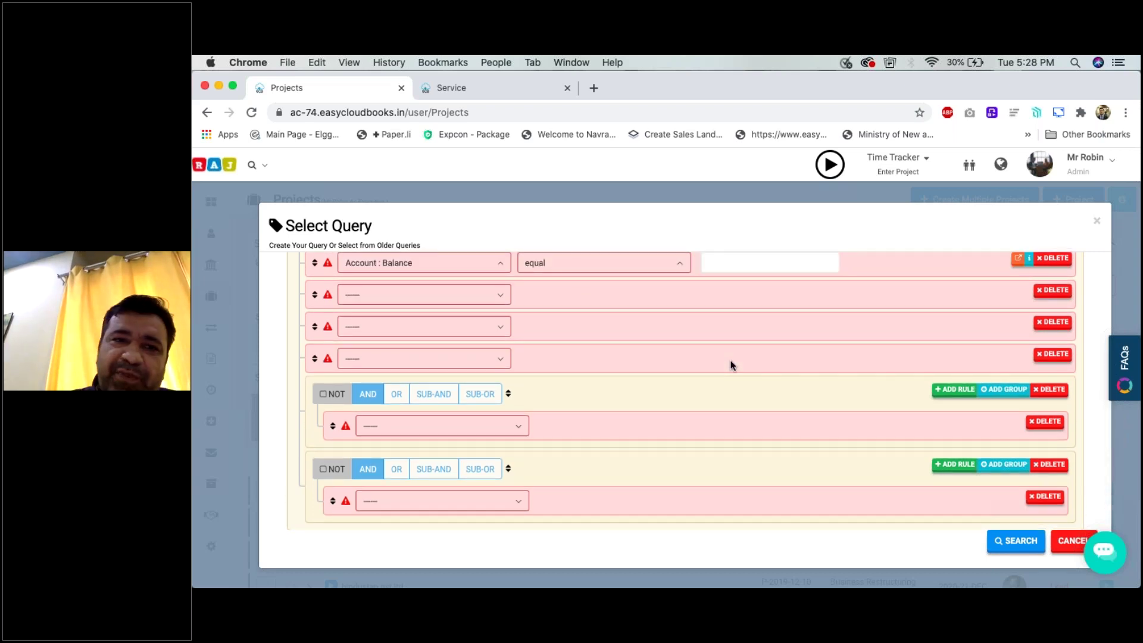
pyautogui.scroll(2, 621, 375)
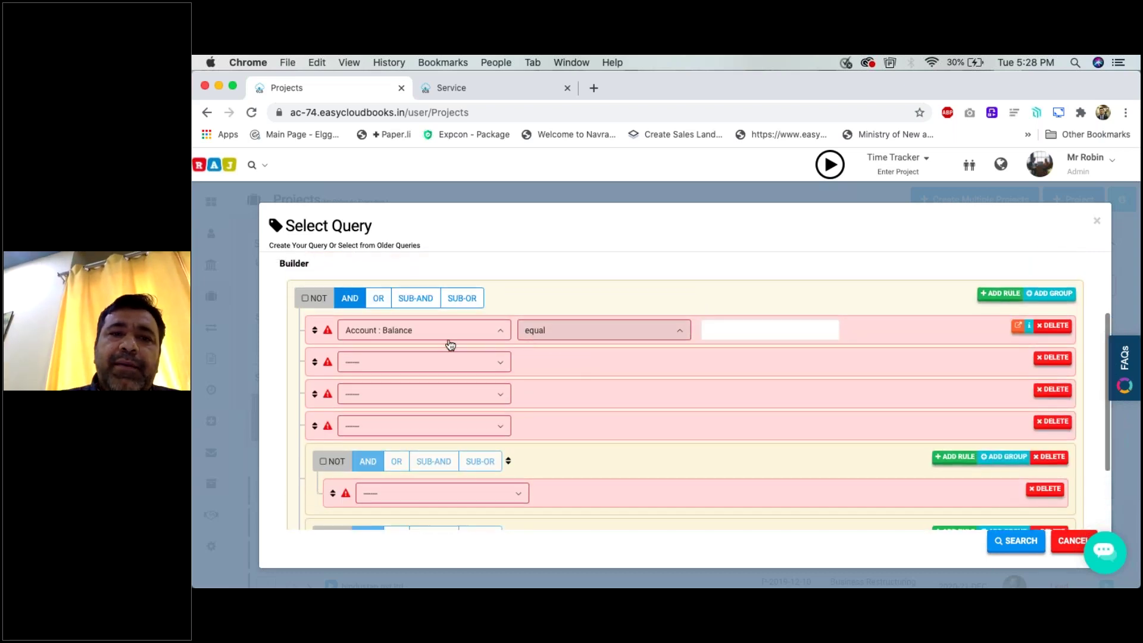
pyautogui.click(1070, 541)
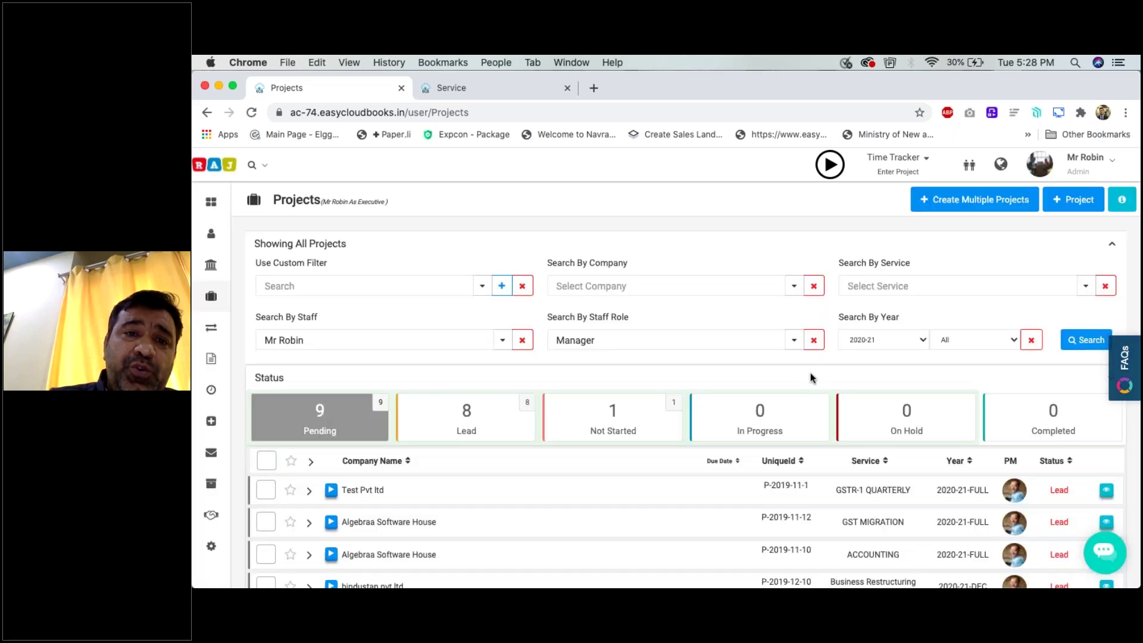
# - Apply the saved query Service - GSTR-3B to the projects, clear it, and look through the unfiltered-by-query list
pyautogui.click(481, 286)
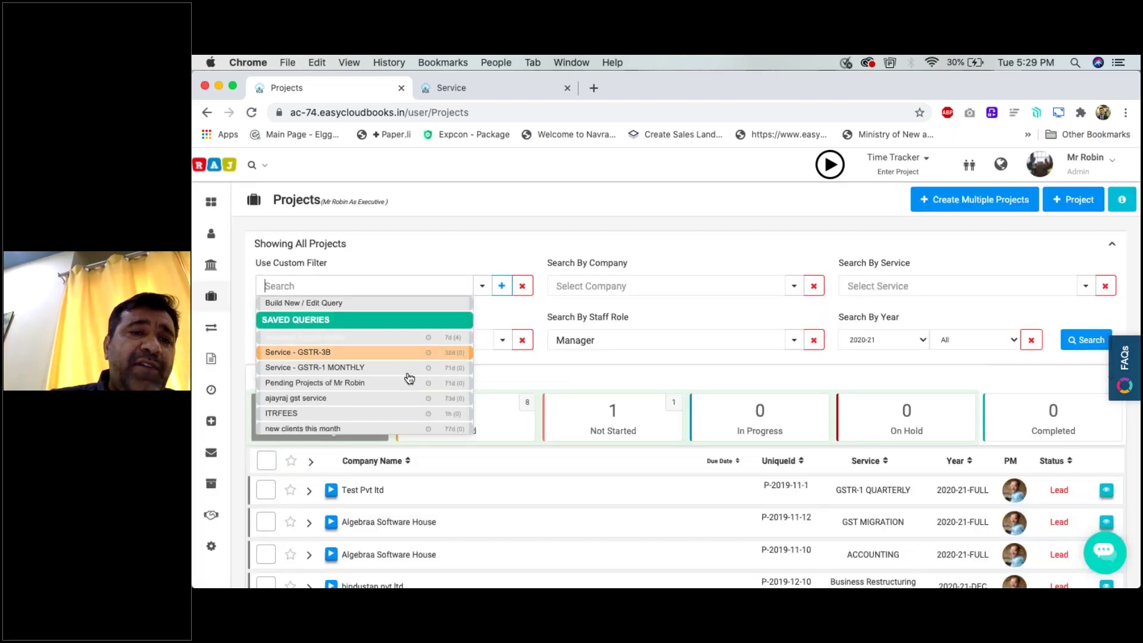
pyautogui.click(410, 352)
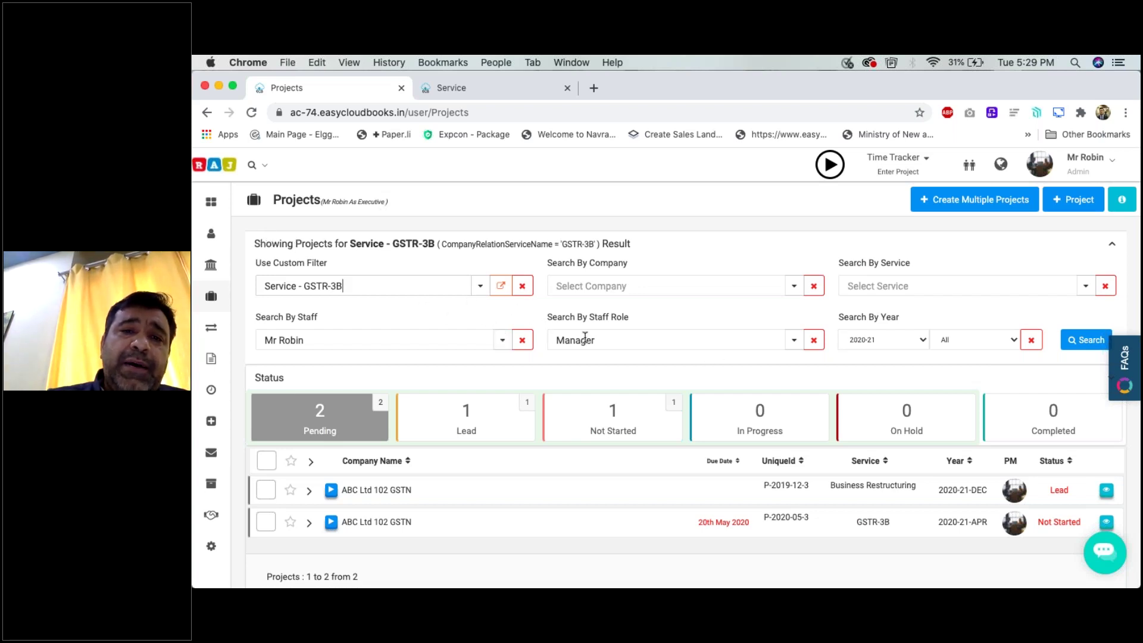
pyautogui.click(523, 286)
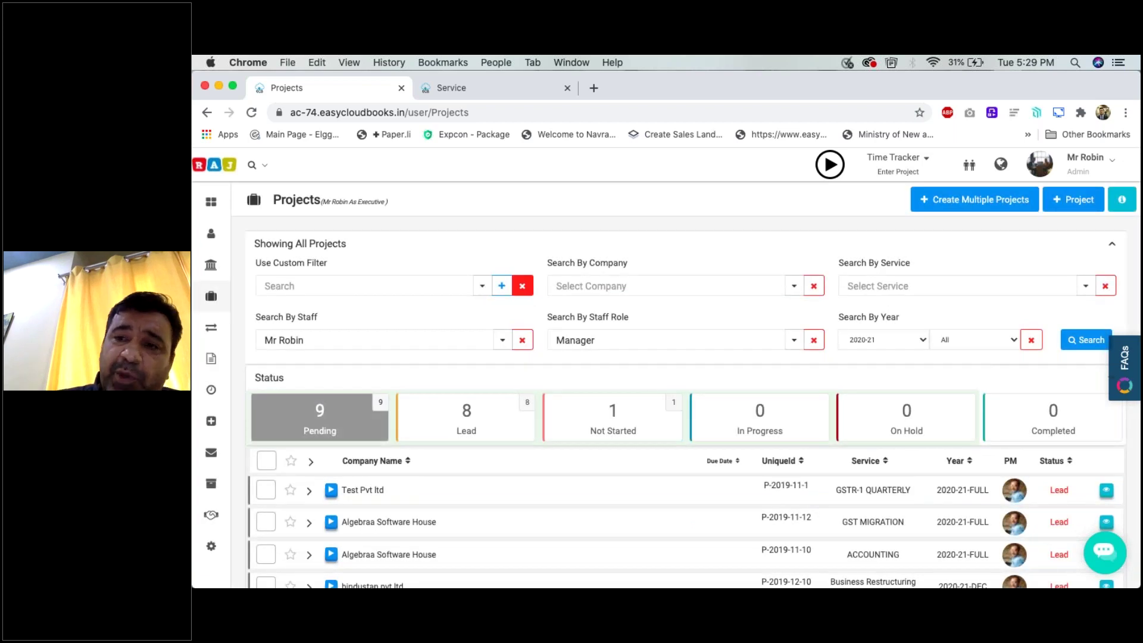
pyautogui.scroll(-5, 607, 339)
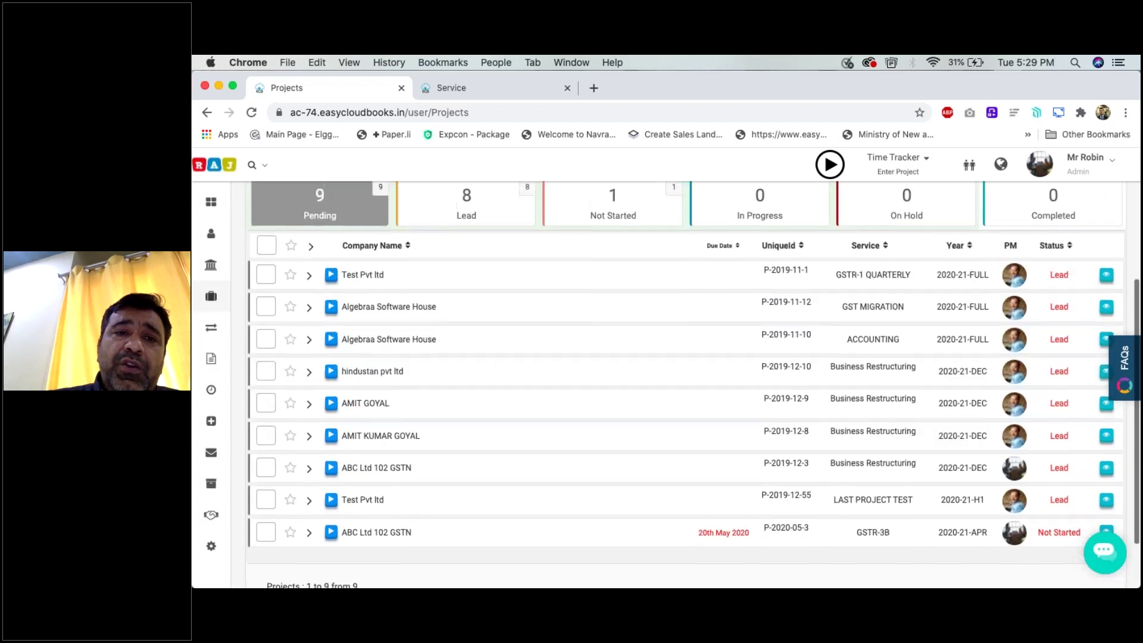
# - Open the details of Algebraa Software House's ACCOUNTING project from the project list and view its to-do section
pyautogui.scroll(5, 685, 381)
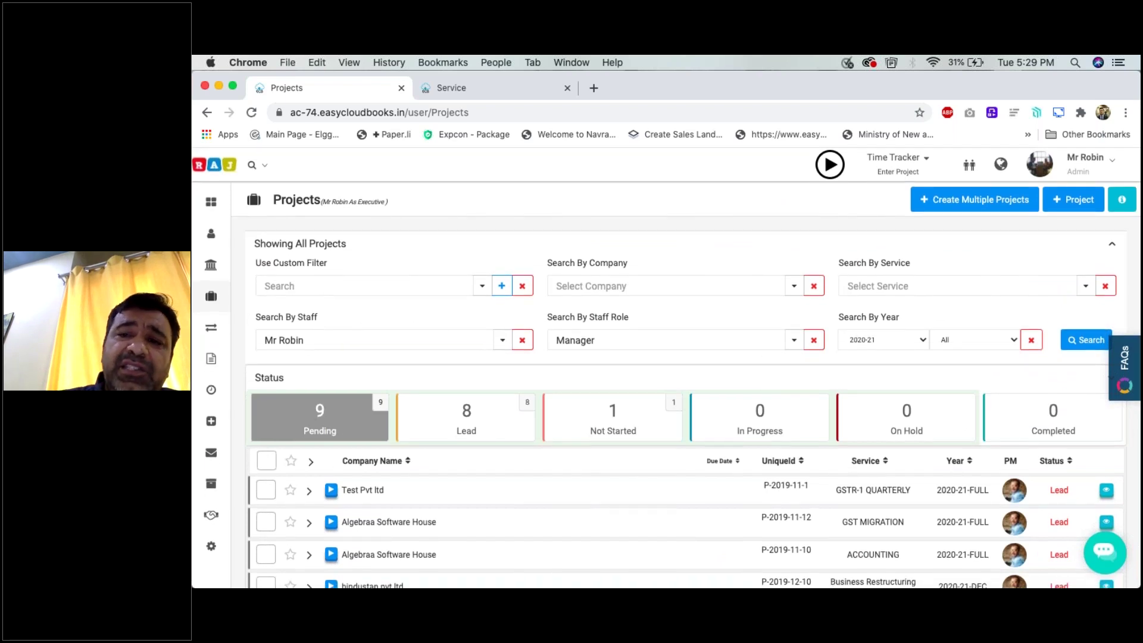
pyautogui.scroll(-3, 664, 395)
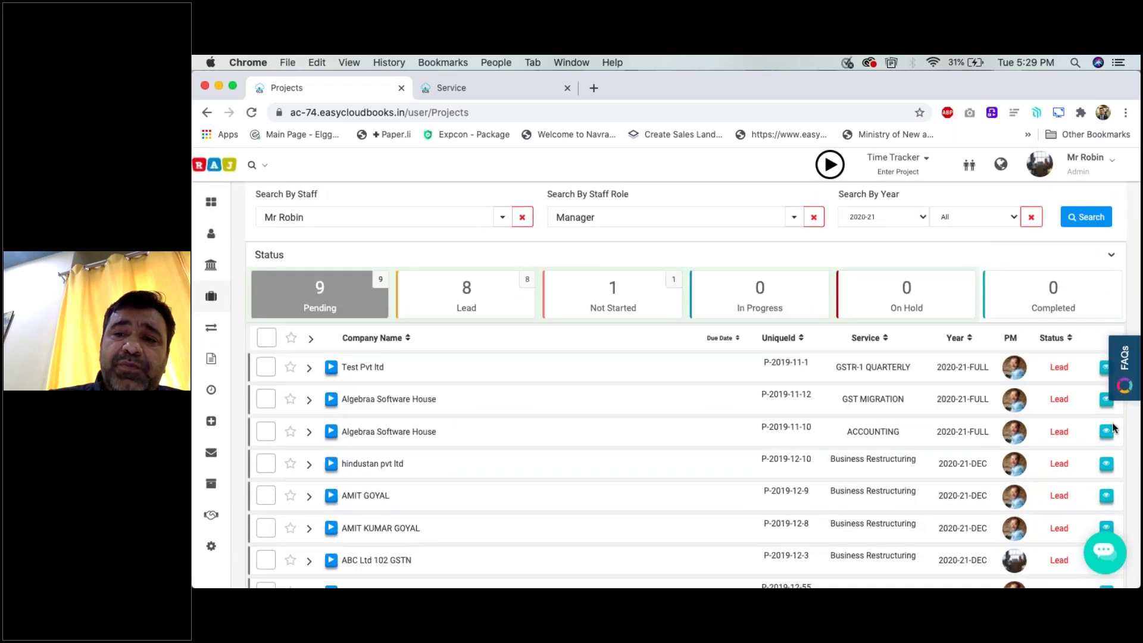
pyautogui.click(1109, 433)
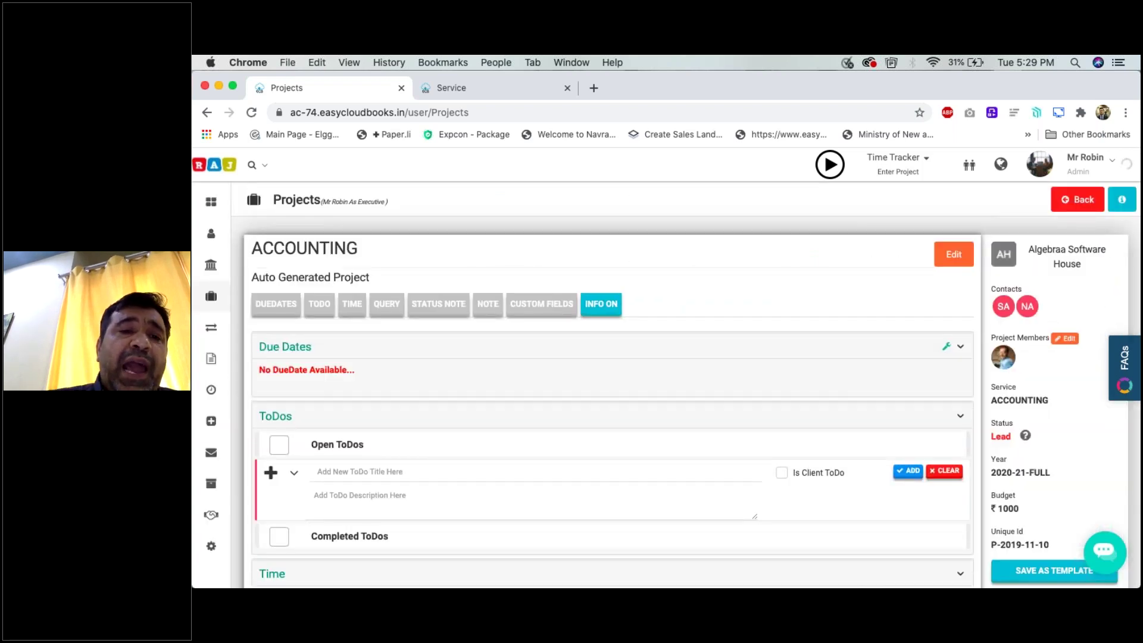
pyautogui.scroll(-3, 843, 451)
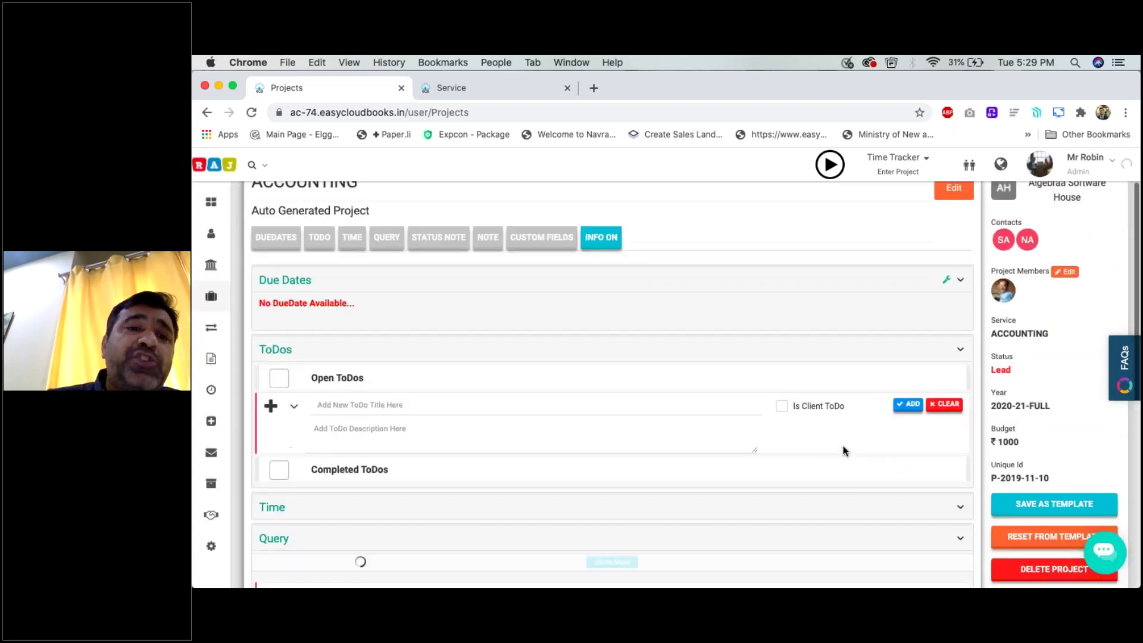
# - Add two open to-dos titled "todo" and "dssfd" to the ACCOUNTING project
pyautogui.click(543, 374)
pyautogui.write('todo')
pyautogui.press('Return')
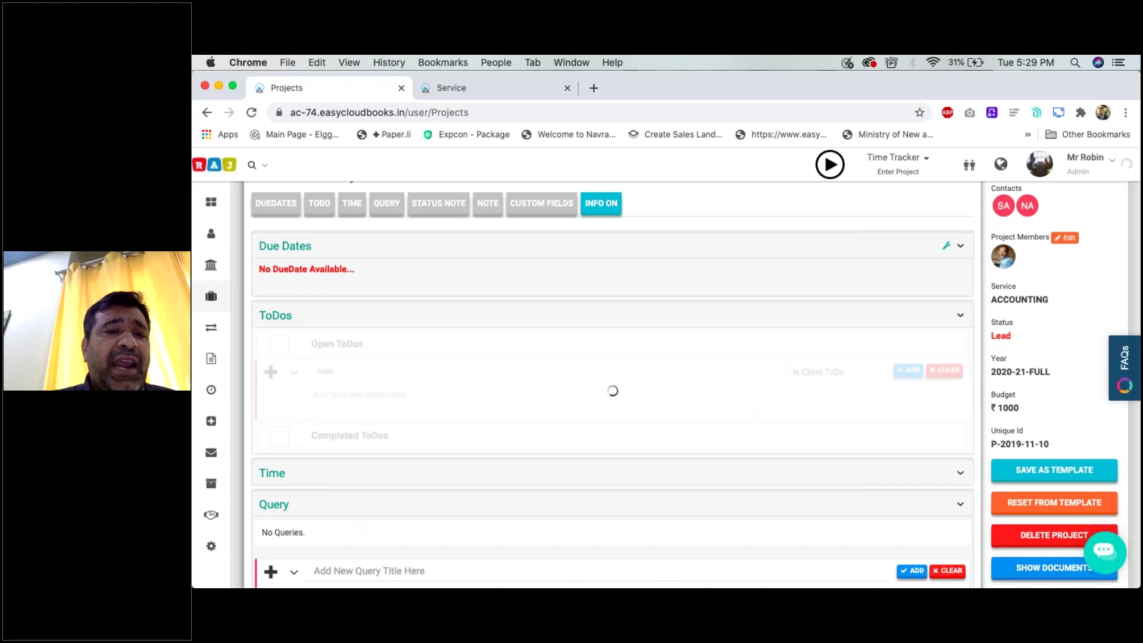
pyautogui.write('dssfd')
pyautogui.press('Return')
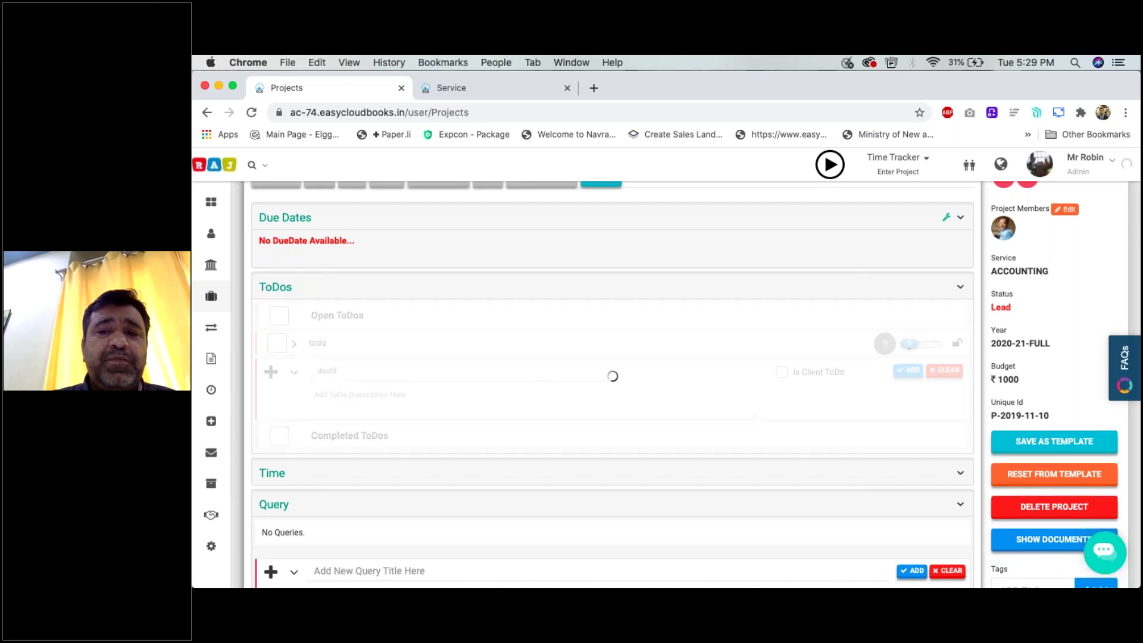
# - View the option for resetting the project's to-dos and notes from a template, and cancel it
pyautogui.moveTo(583, 343)
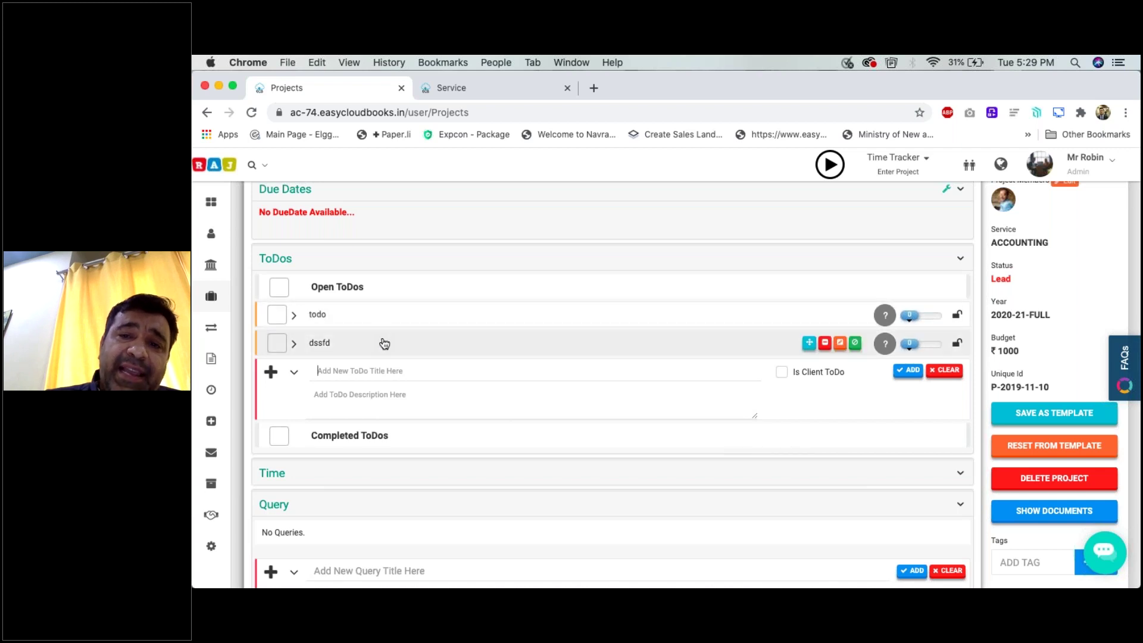
pyautogui.click(1061, 450)
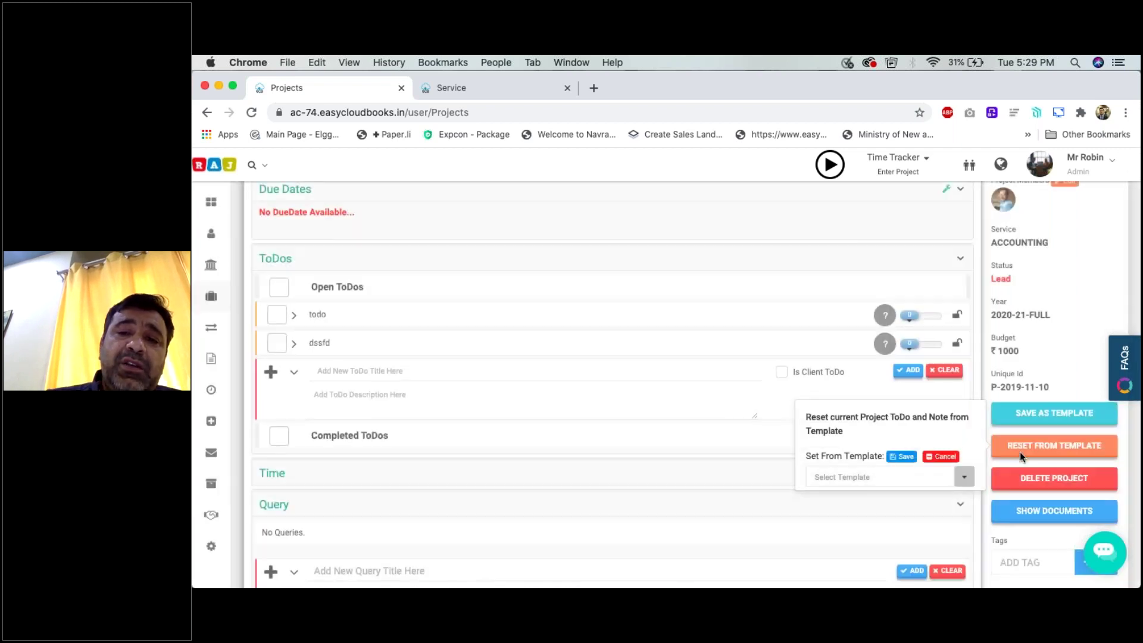
pyautogui.click(941, 458)
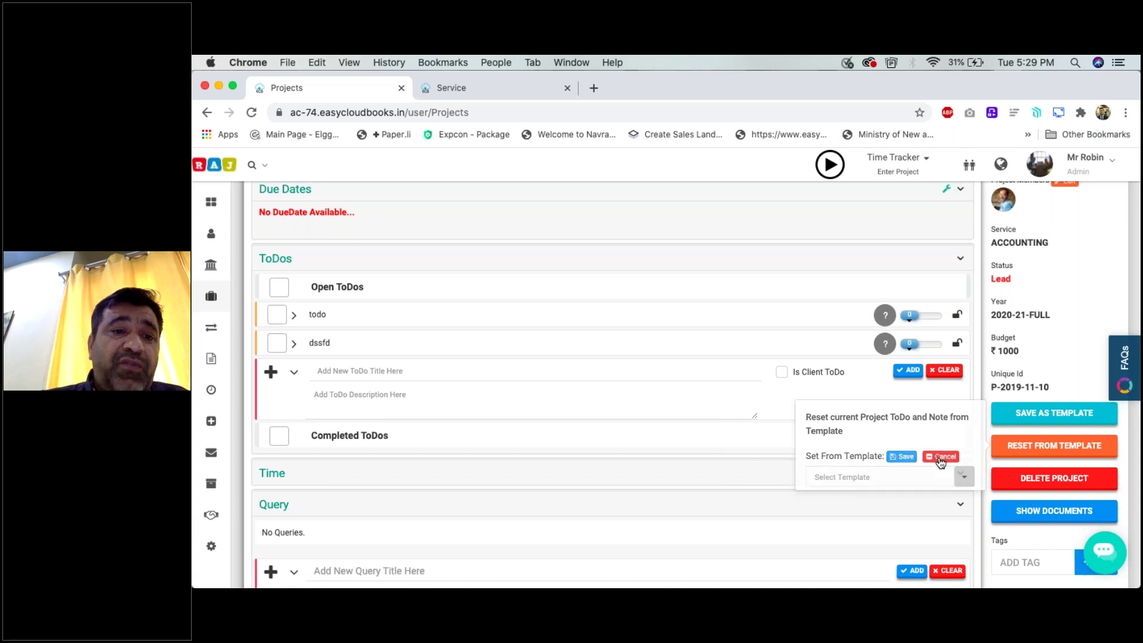
# - View the importable packages in the Market and look over the Personal Gadgets dashboard
pyautogui.click(212, 488)
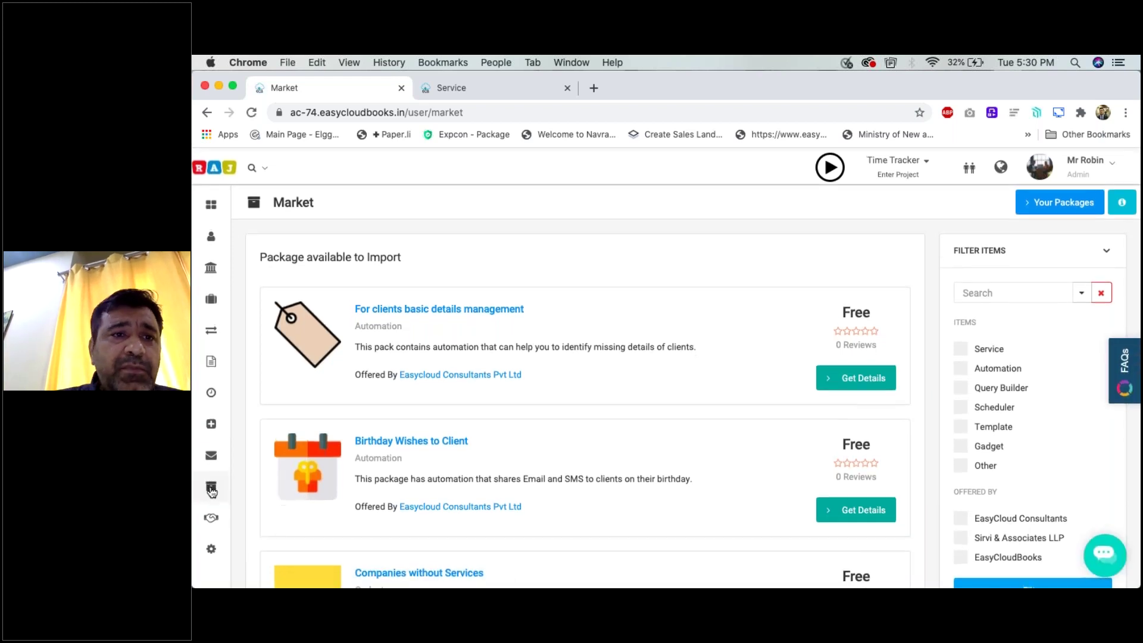
pyautogui.moveTo(211, 296)
pyautogui.moveTo(212, 203)
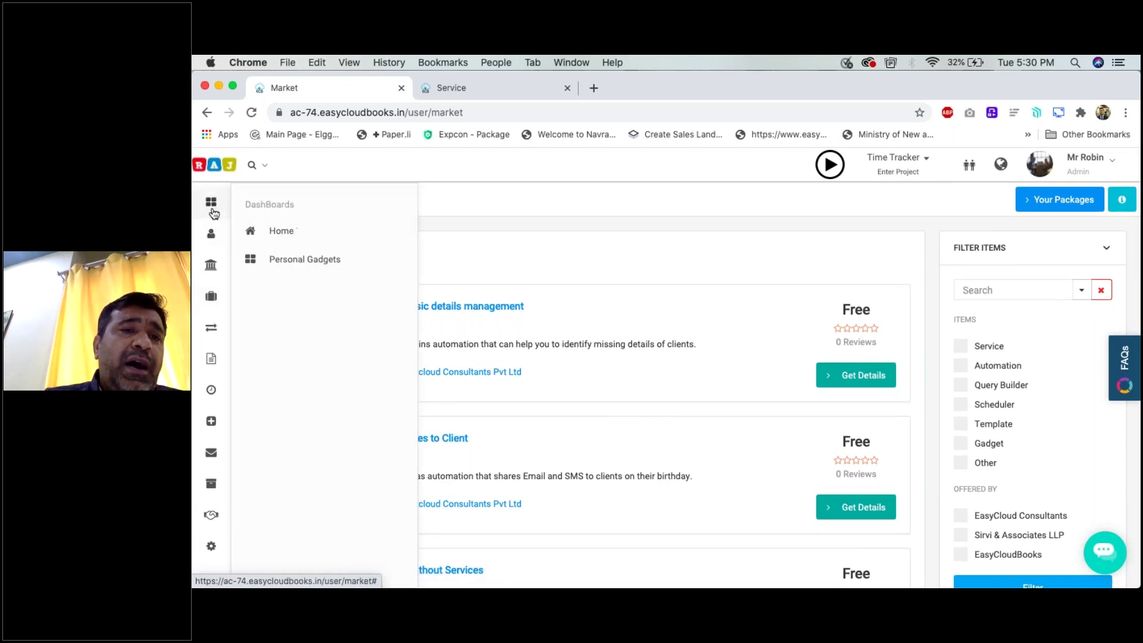
pyautogui.click(304, 265)
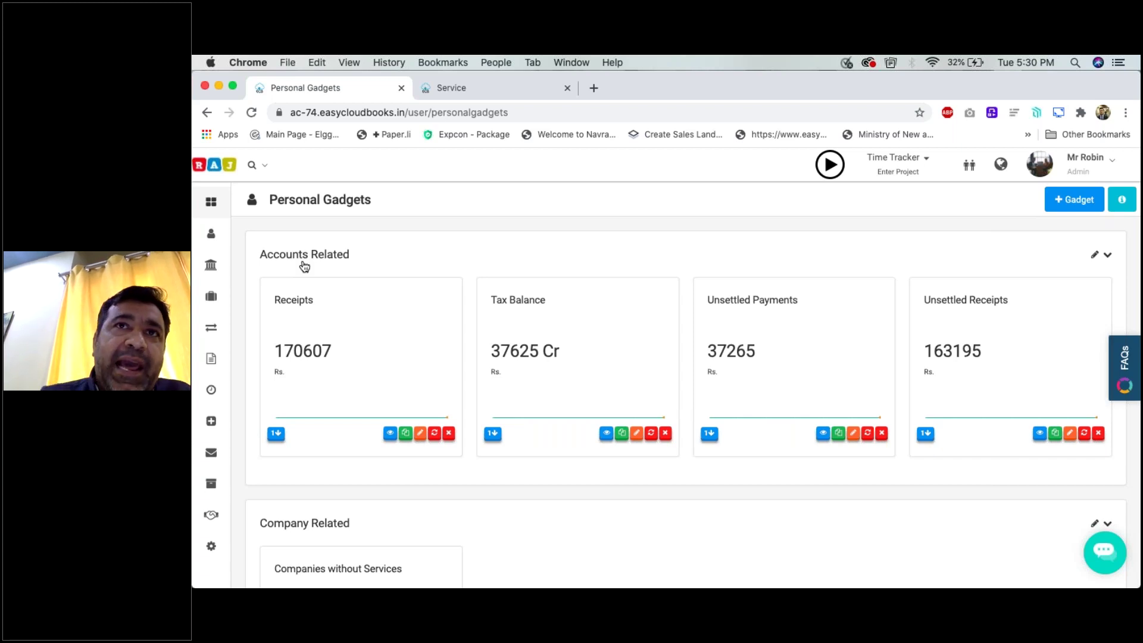
pyautogui.scroll(-3, 304, 266)
pyautogui.scroll(3, 685, 381)
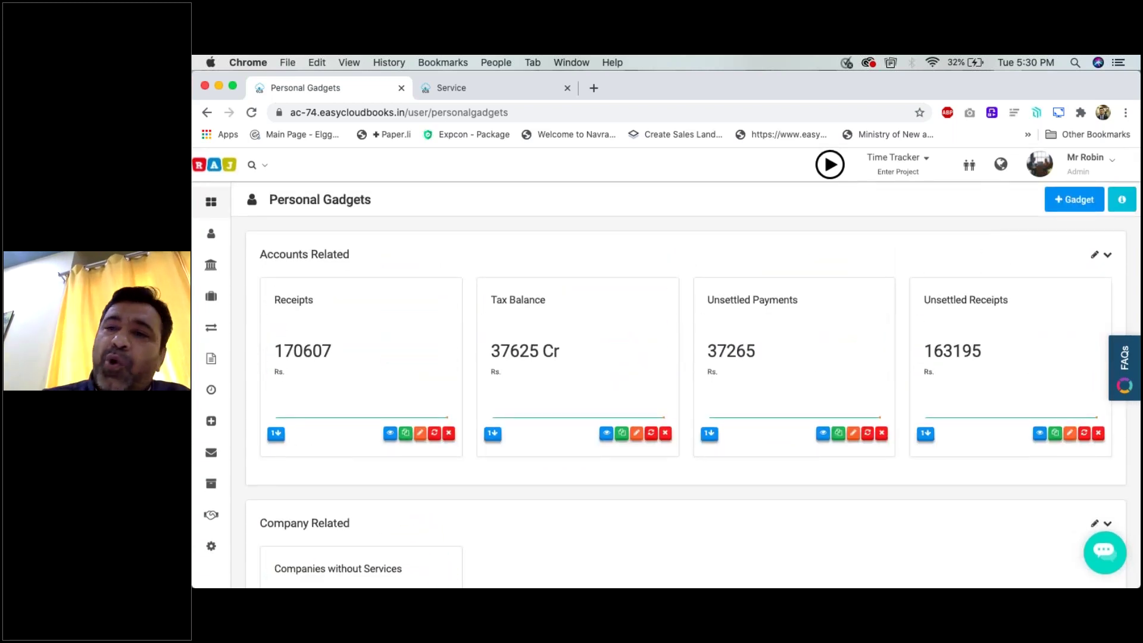
# - Look through the project and settings options and open the list of automations
pyautogui.moveTo(211, 234)
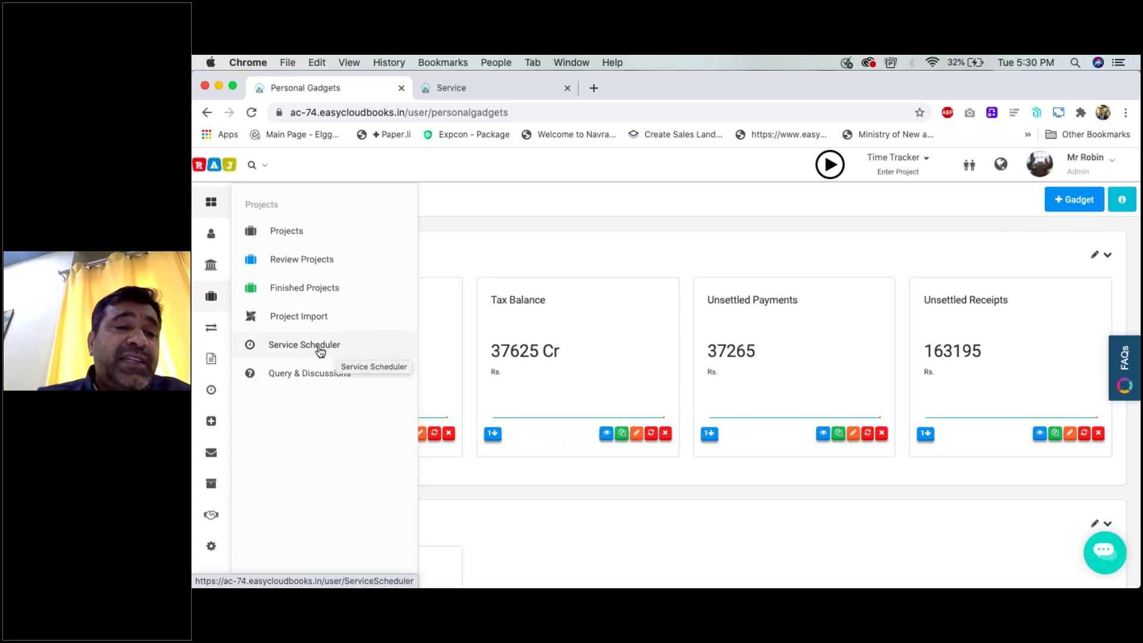
pyautogui.moveTo(213, 545)
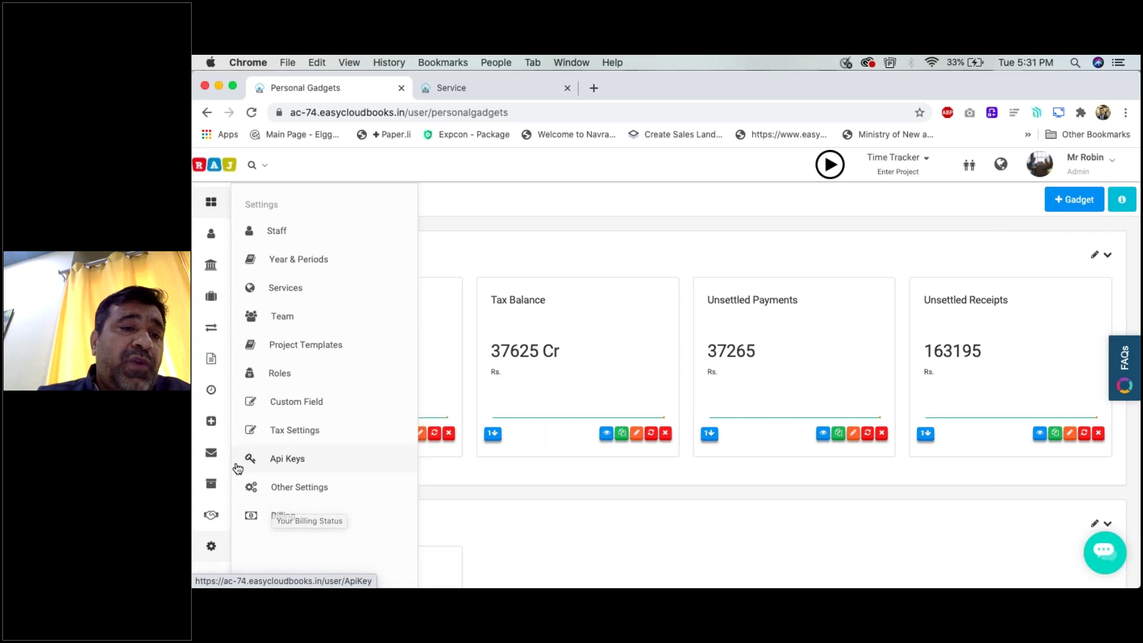
pyautogui.moveTo(218, 421)
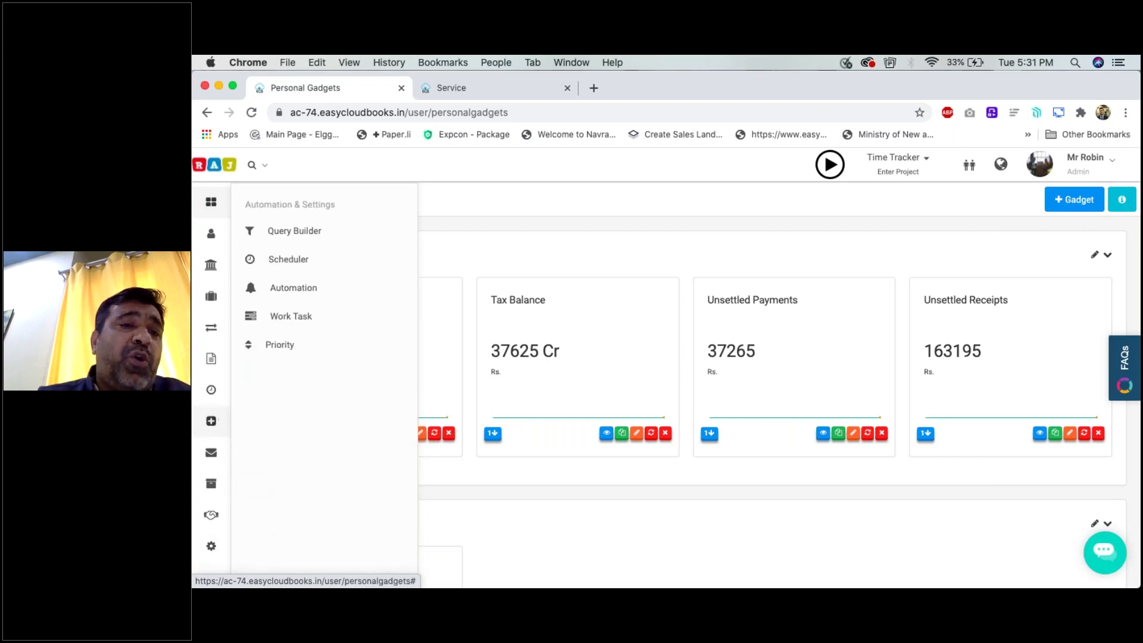
pyautogui.click(319, 292)
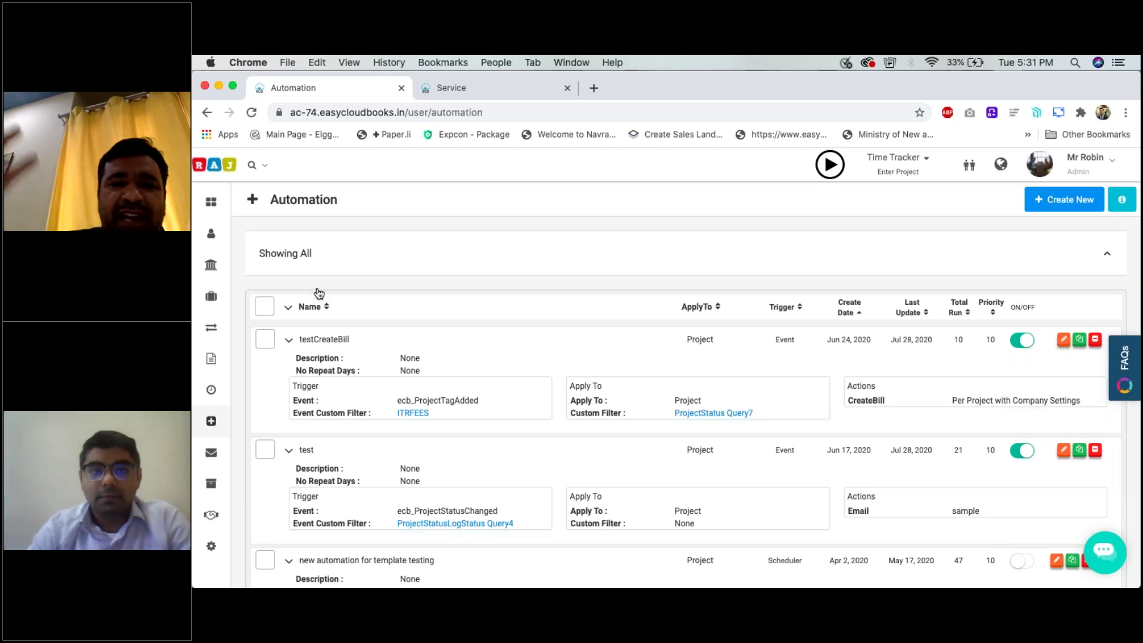
# - View the available accounts pages and open the weekly timesheet
pyautogui.click(212, 328)
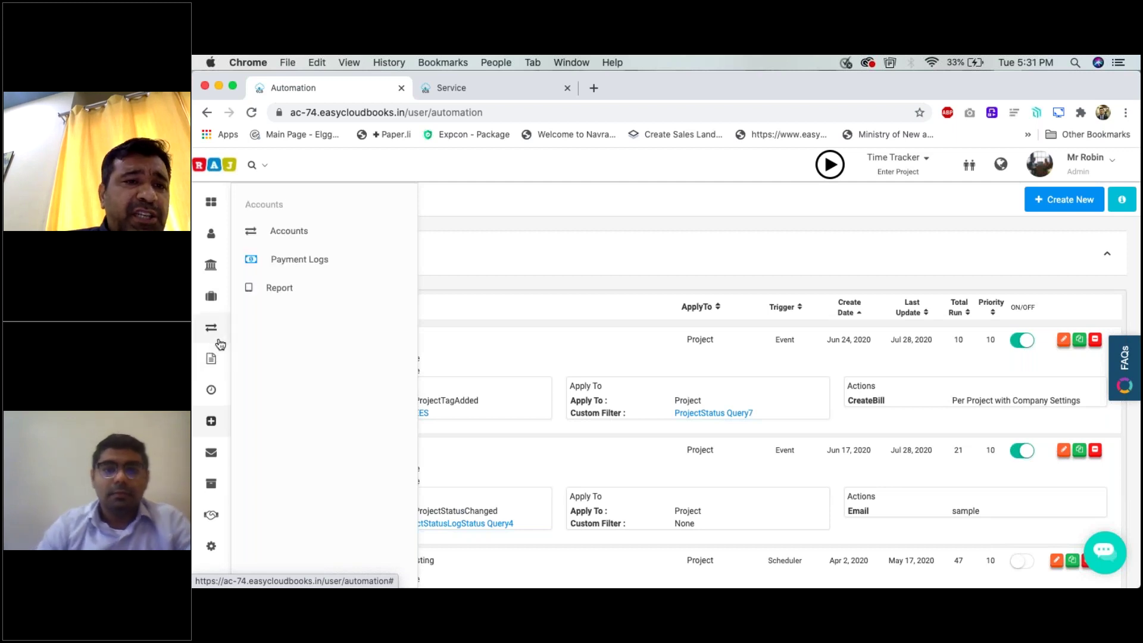
pyautogui.moveTo(217, 367)
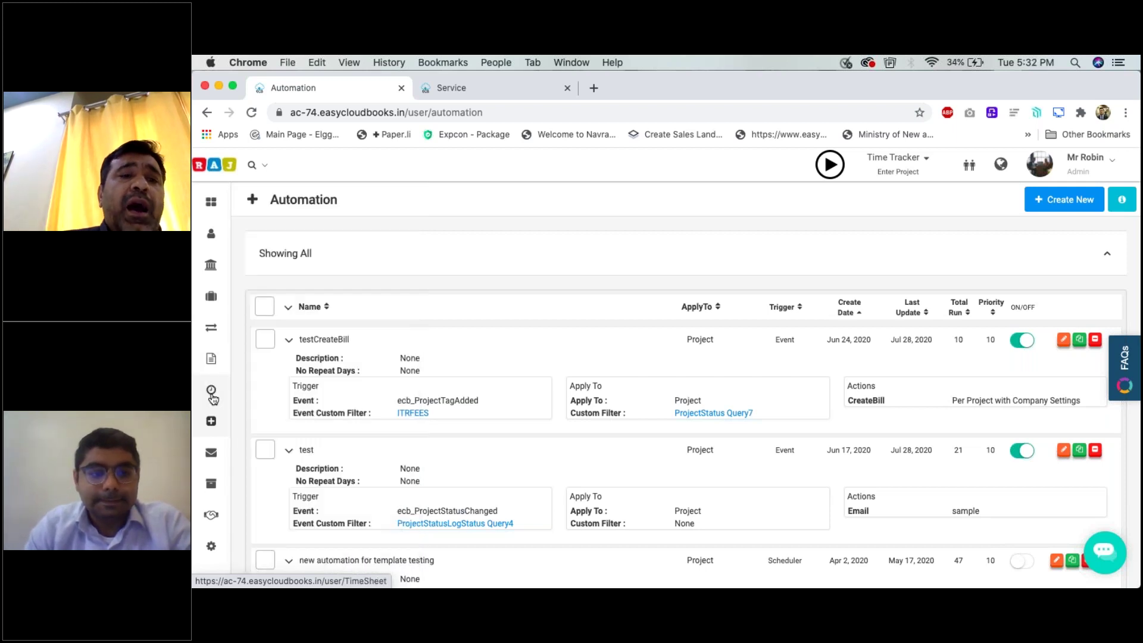
pyautogui.click(211, 392)
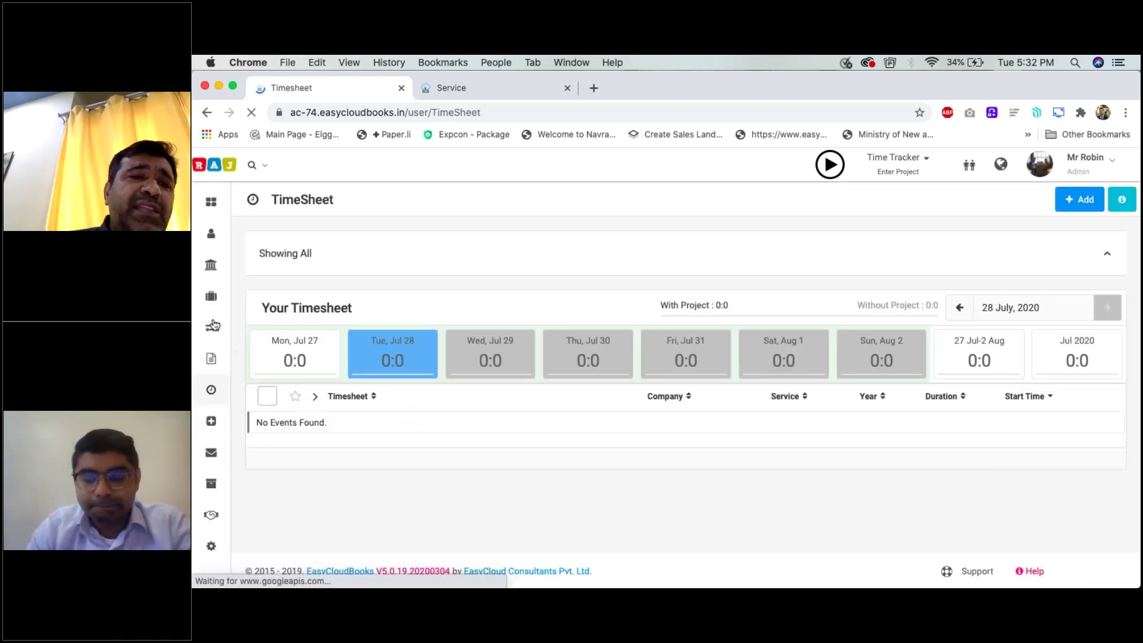
# - Return to the project list and view the available settings pages
pyautogui.moveTo(217, 301)
pyautogui.click(301, 238)
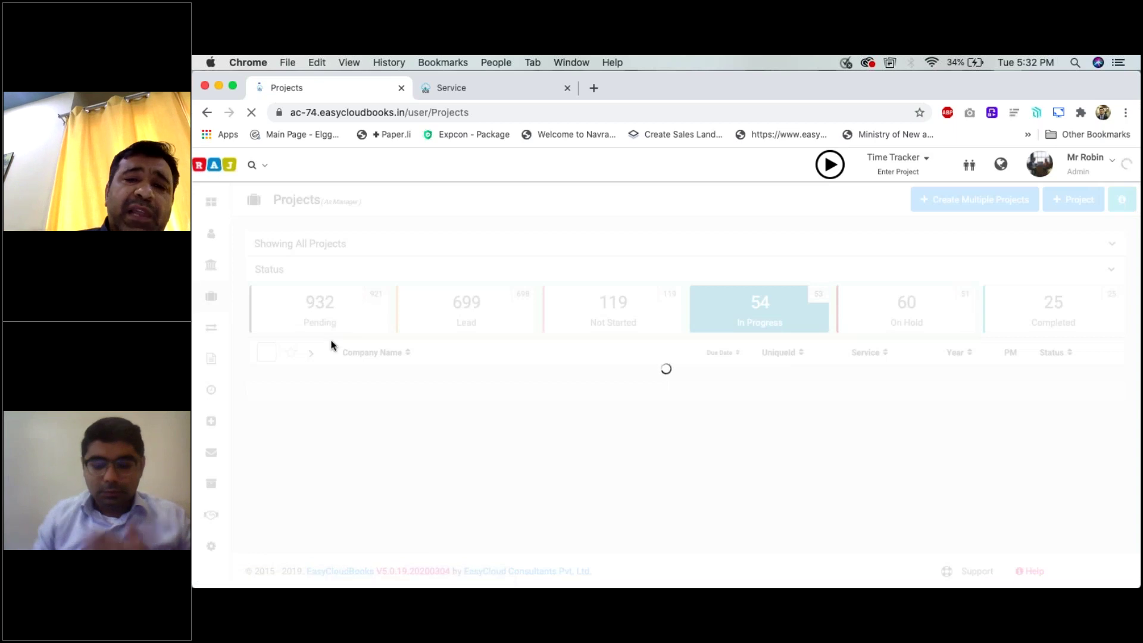
pyautogui.click(208, 546)
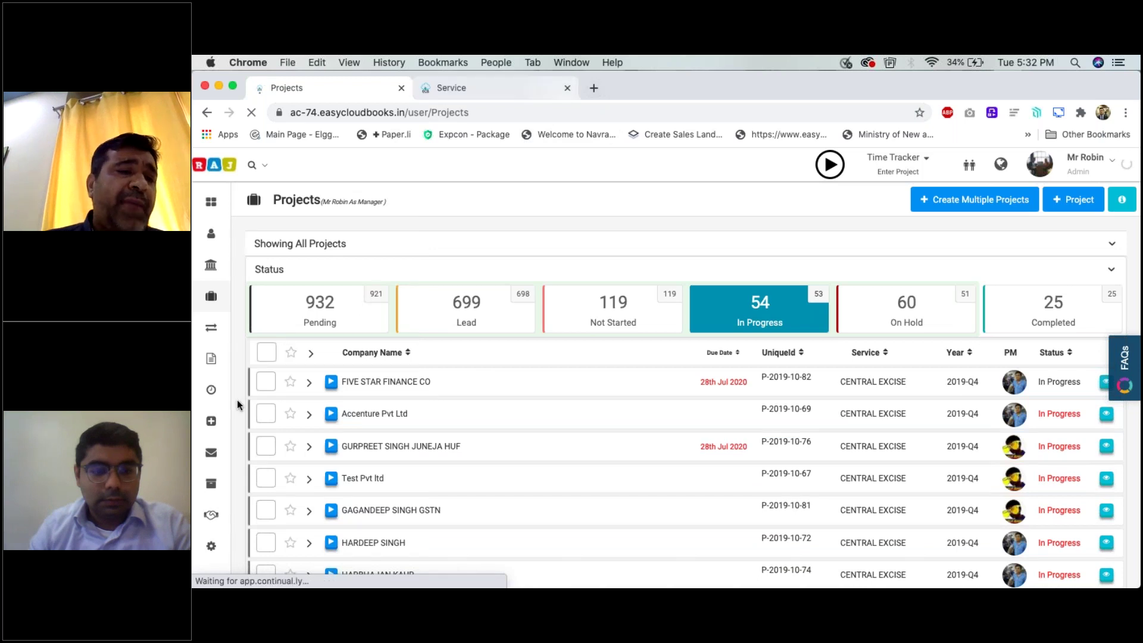
pyautogui.moveTo(211, 547)
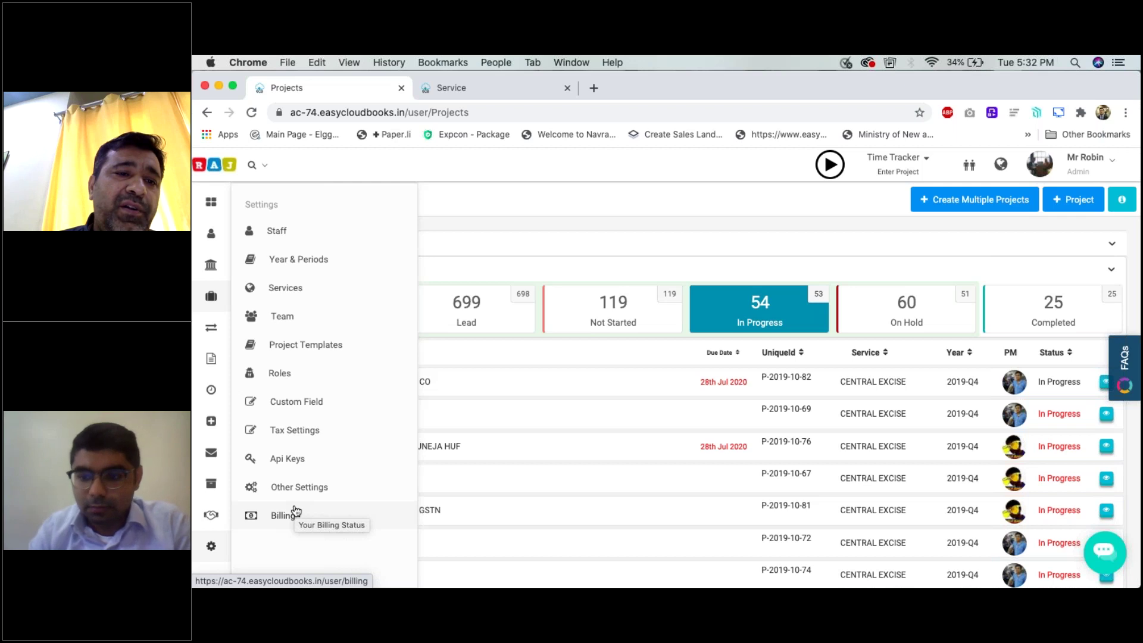
# - Open the expcon.in website in a new browser tab and close its welcome chat window
pyautogui.click(590, 92)
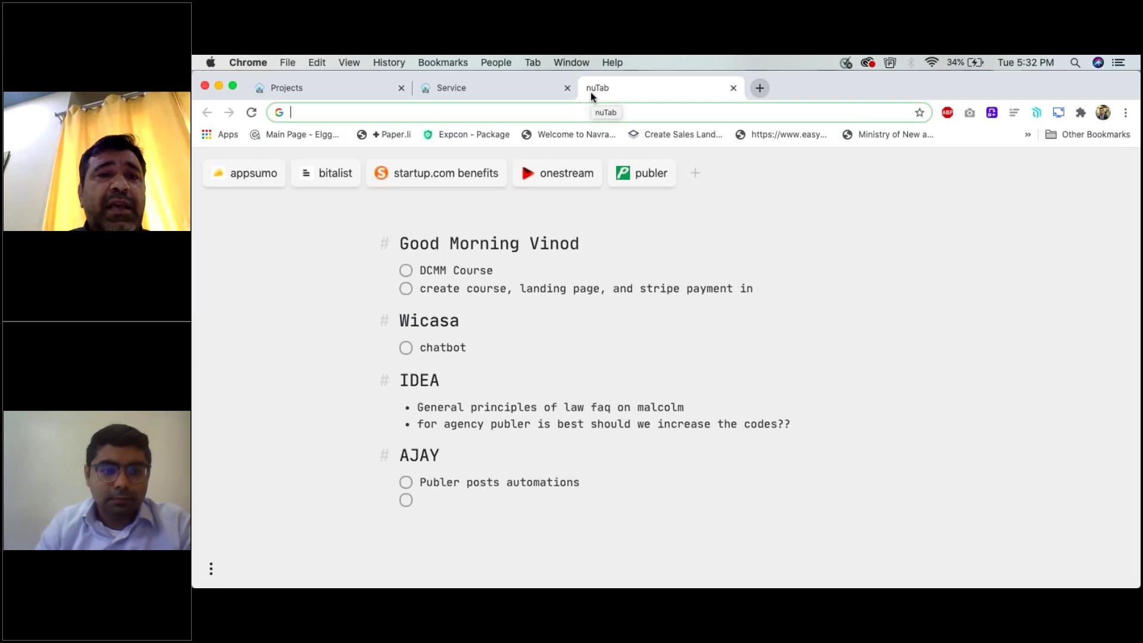
pyautogui.write('exp')
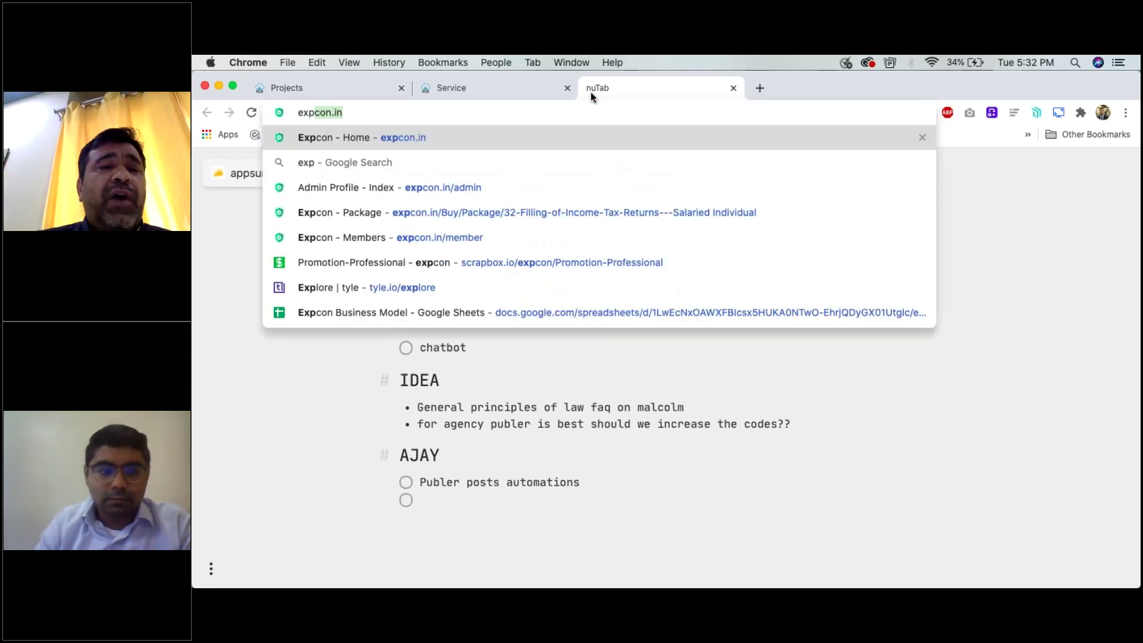
pyautogui.press('Return')
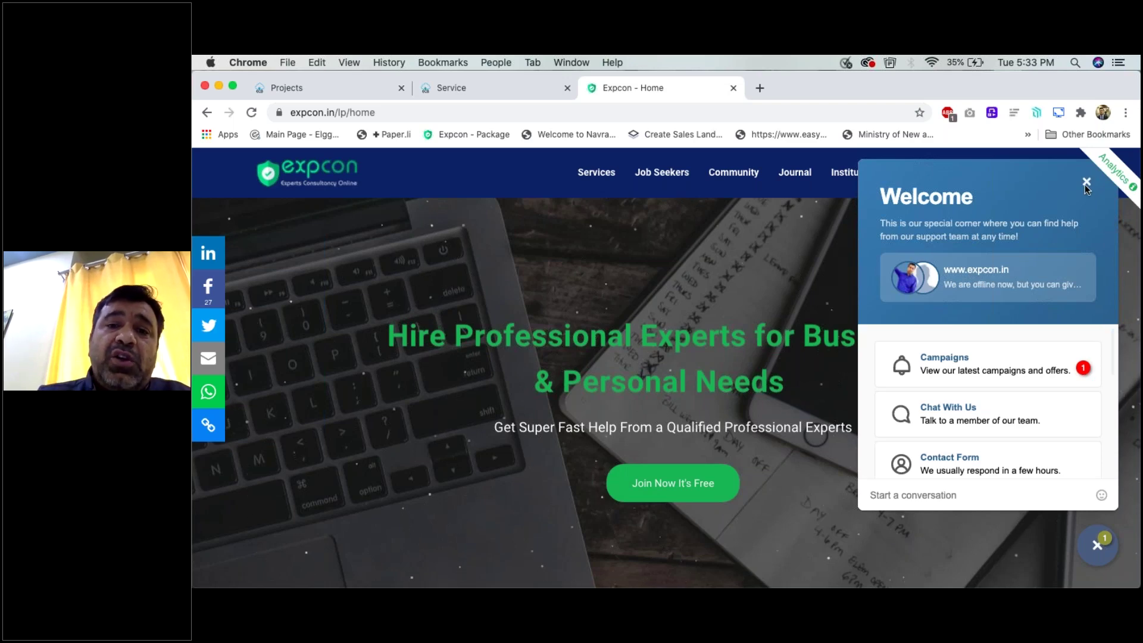
pyautogui.scroll(-3, 1051, 574)
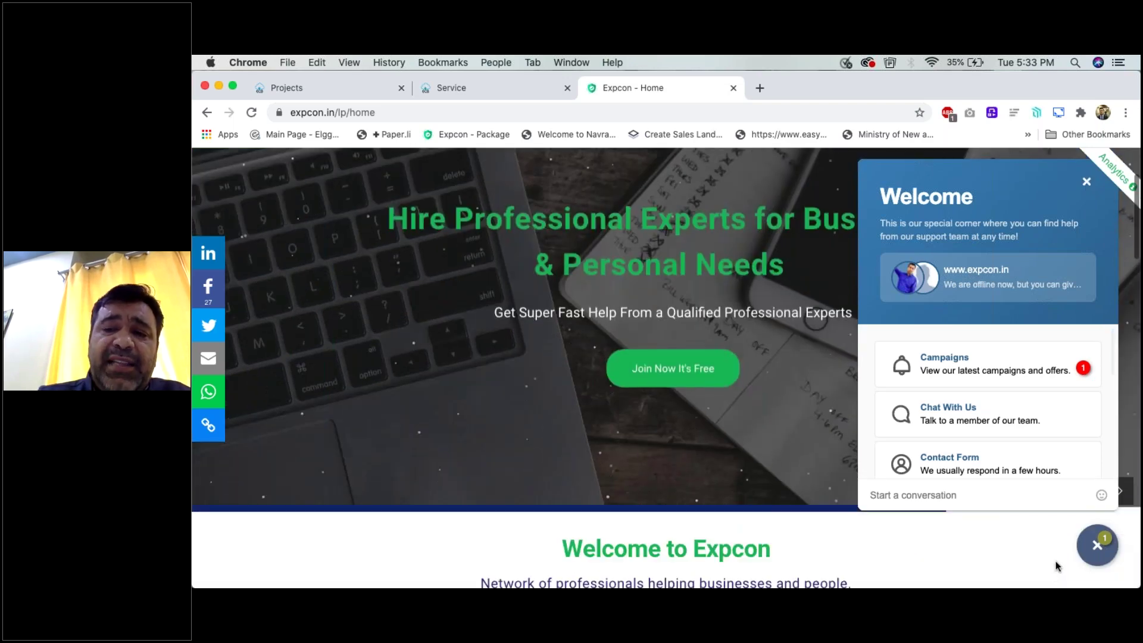
pyautogui.click(1096, 547)
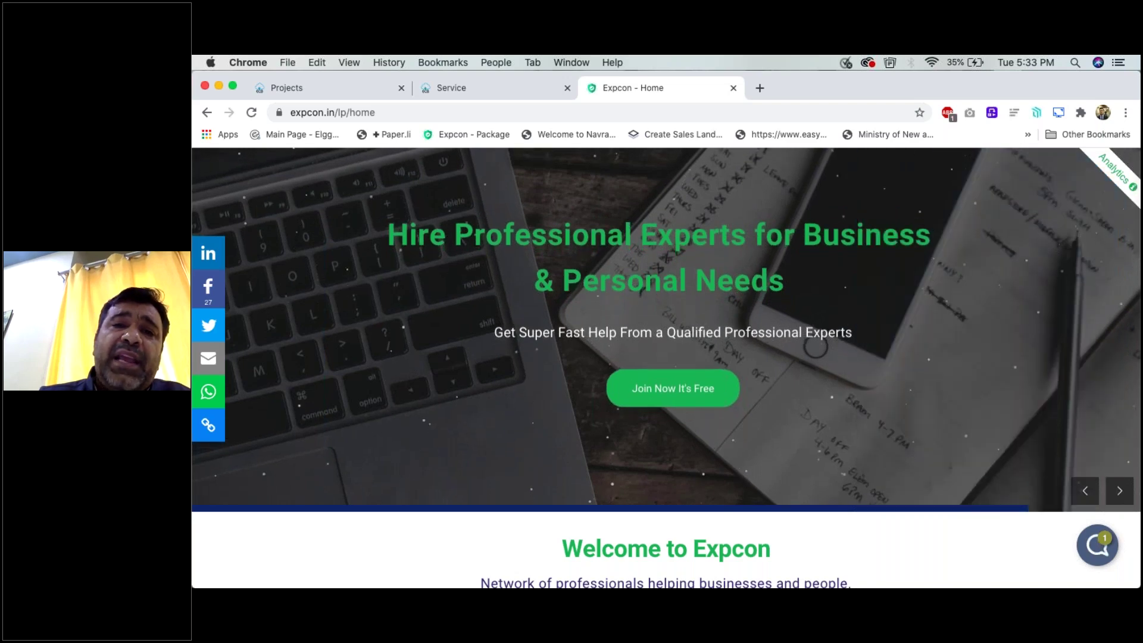
# - Look through the Expcon home page, from who the site is for to the founders and footer
pyautogui.scroll(-8, 666, 368)
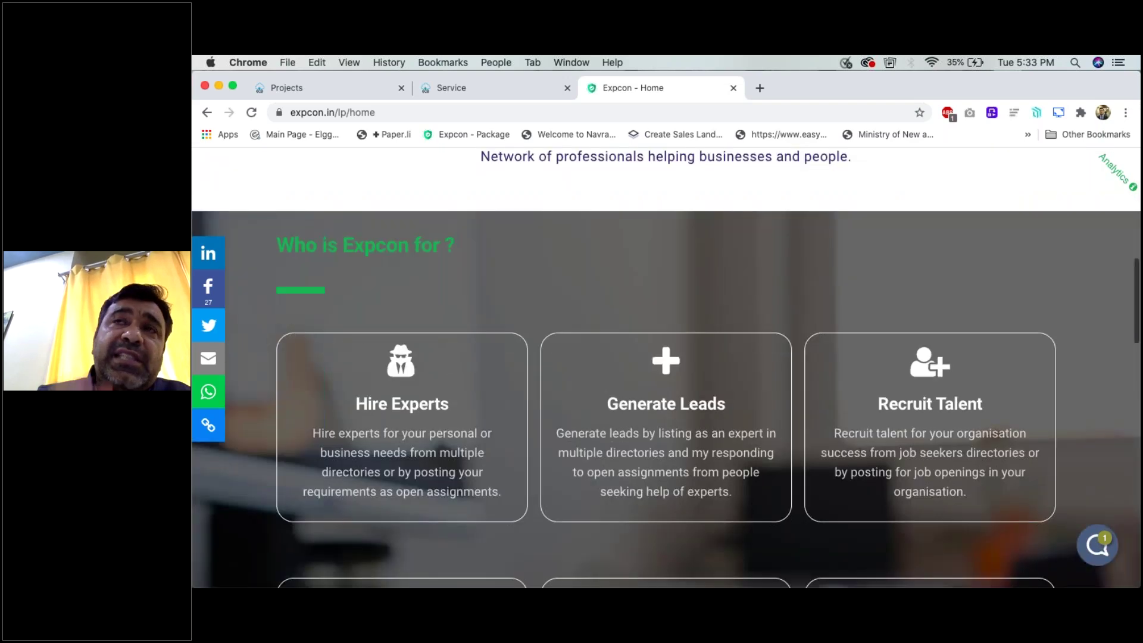
pyautogui.scroll(-4, 666, 368)
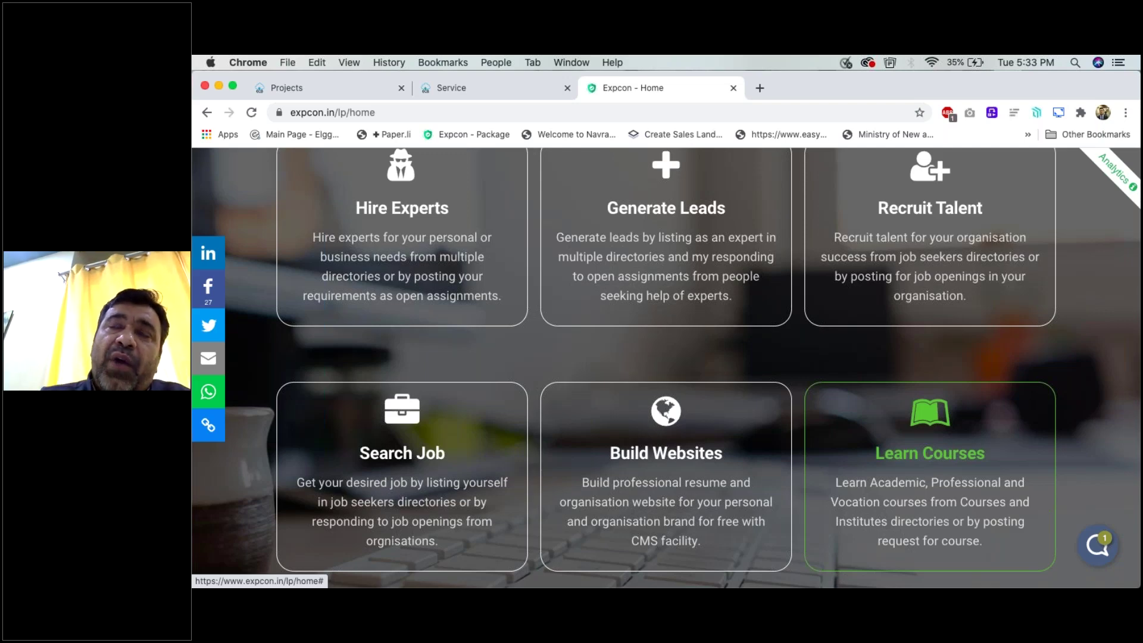
pyautogui.scroll(-10, 667, 368)
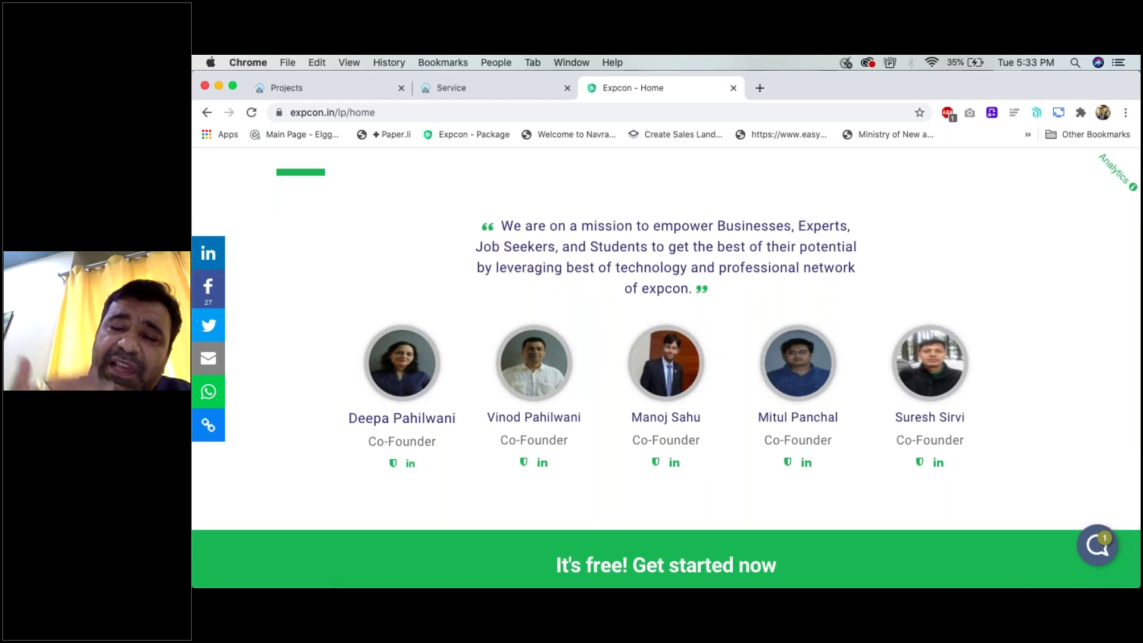
pyautogui.scroll(-3, 666, 368)
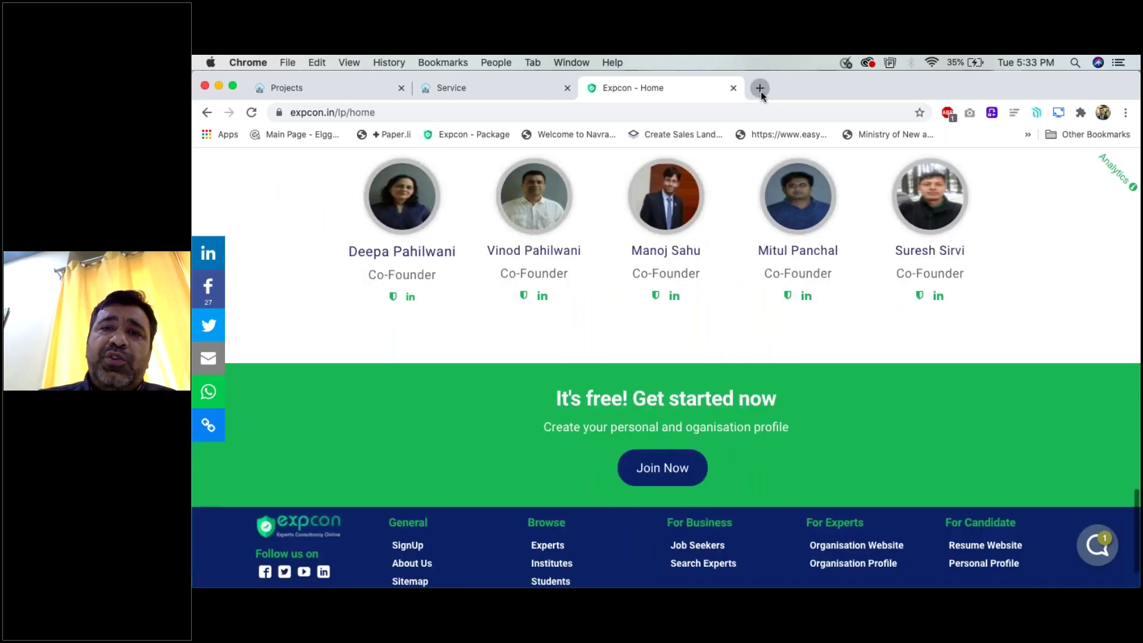
pyautogui.click(760, 88)
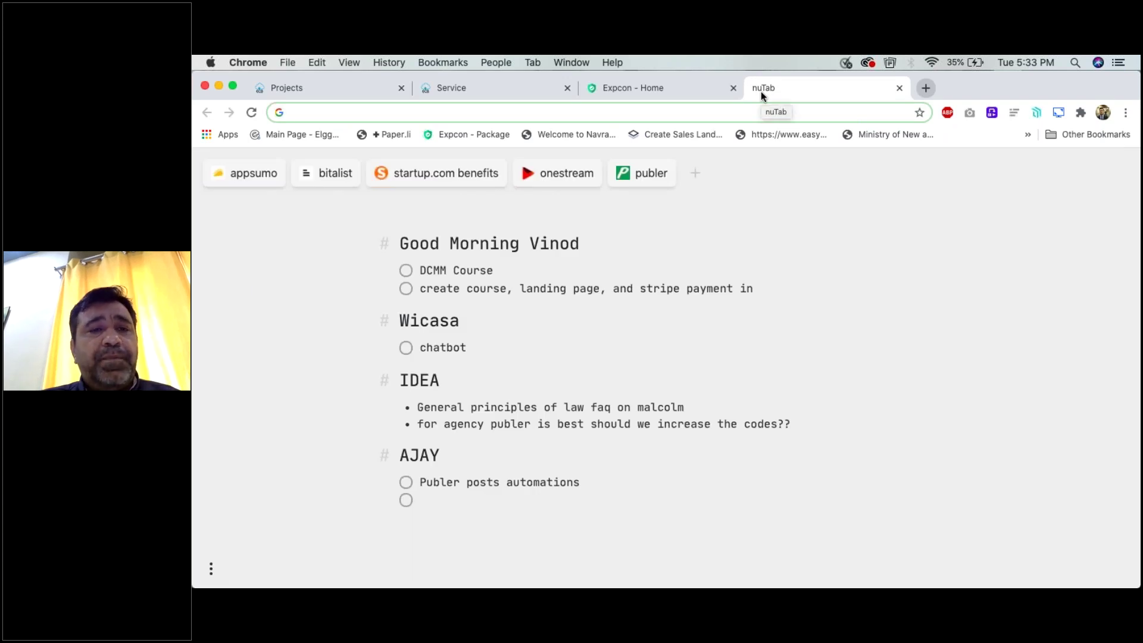
pyautogui.write('m')
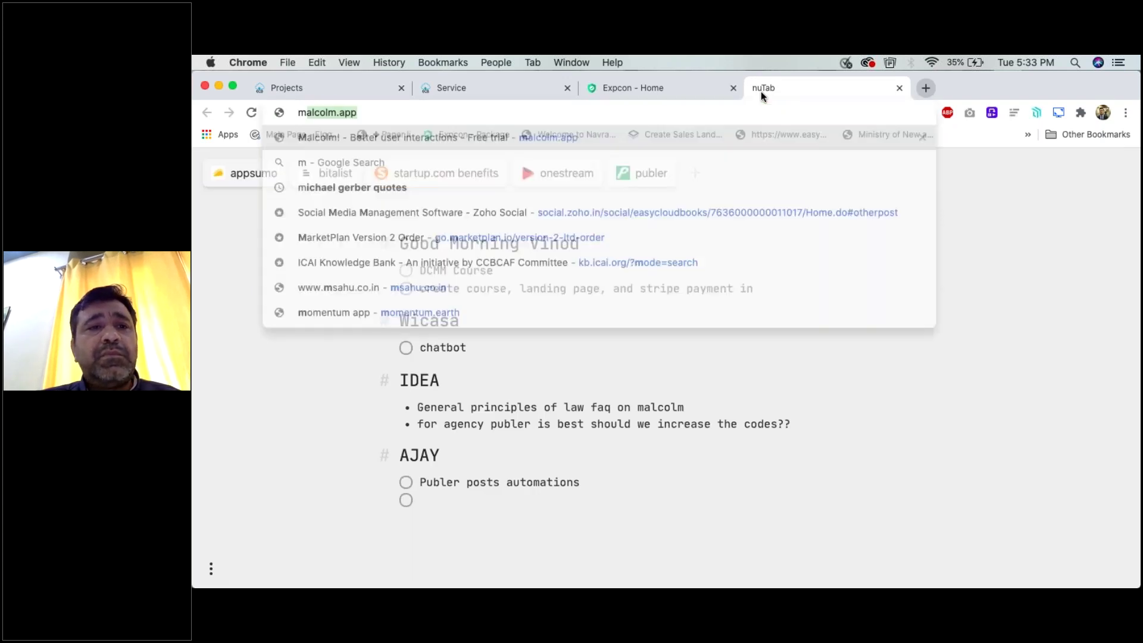
pyautogui.press('BackSpace')
pyautogui.press('BackSpace')
pyautogui.write('www.ma')
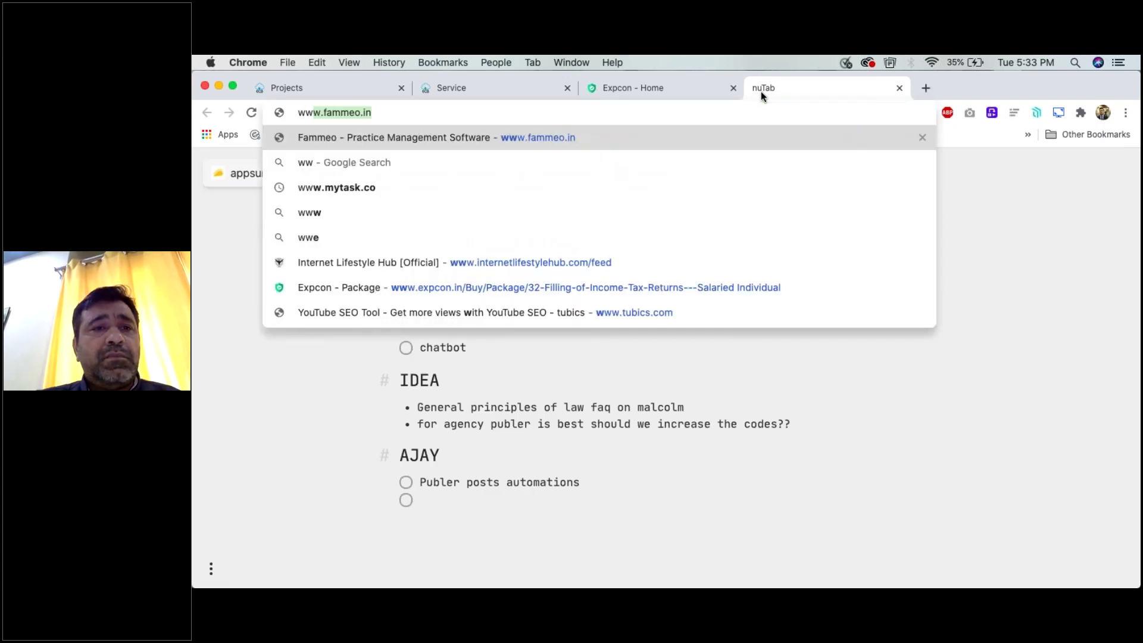
pyautogui.press('BackSpace')
pyautogui.write('sa')
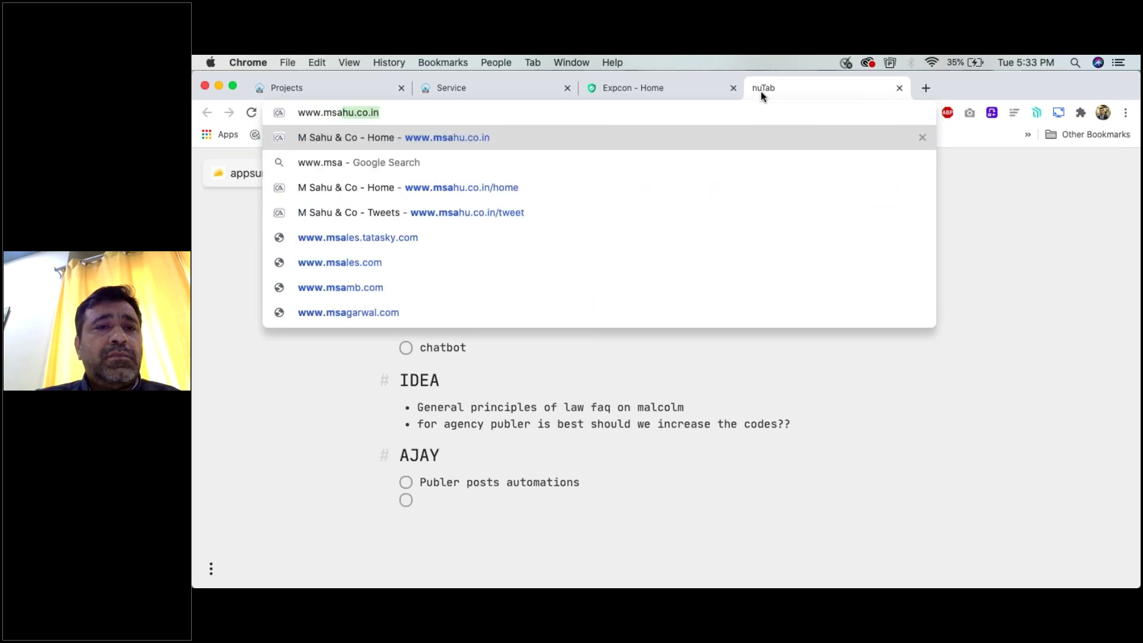
pyautogui.press('Return')
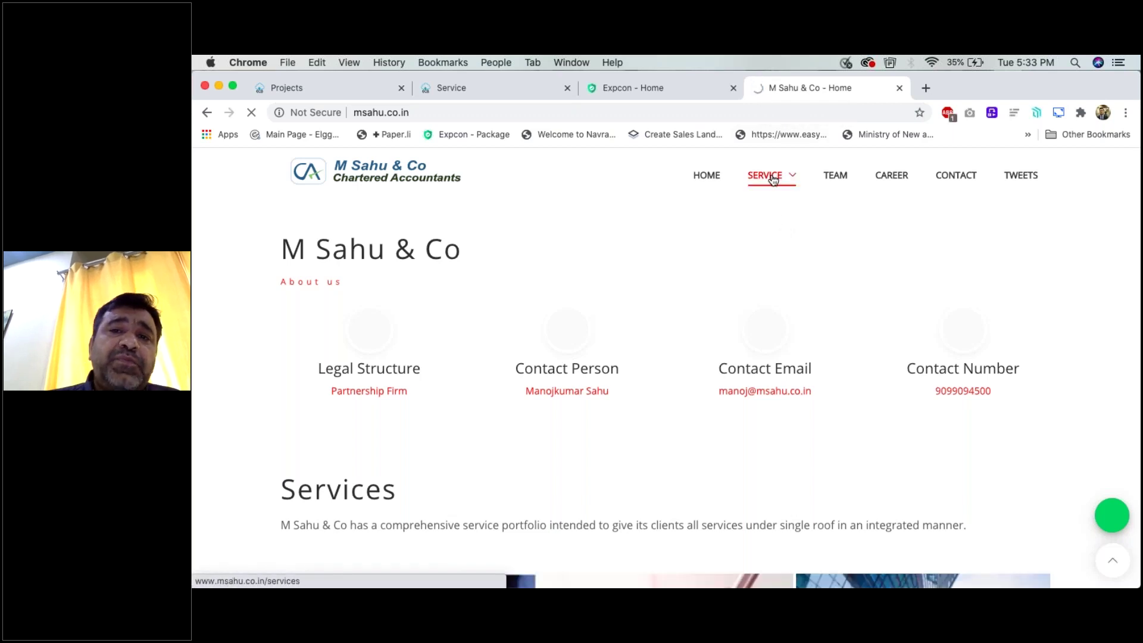
# - View the M Sahu & Co home page, open its services page and examine the business formation and direct tax services
pyautogui.scroll(-3, 752, 299)
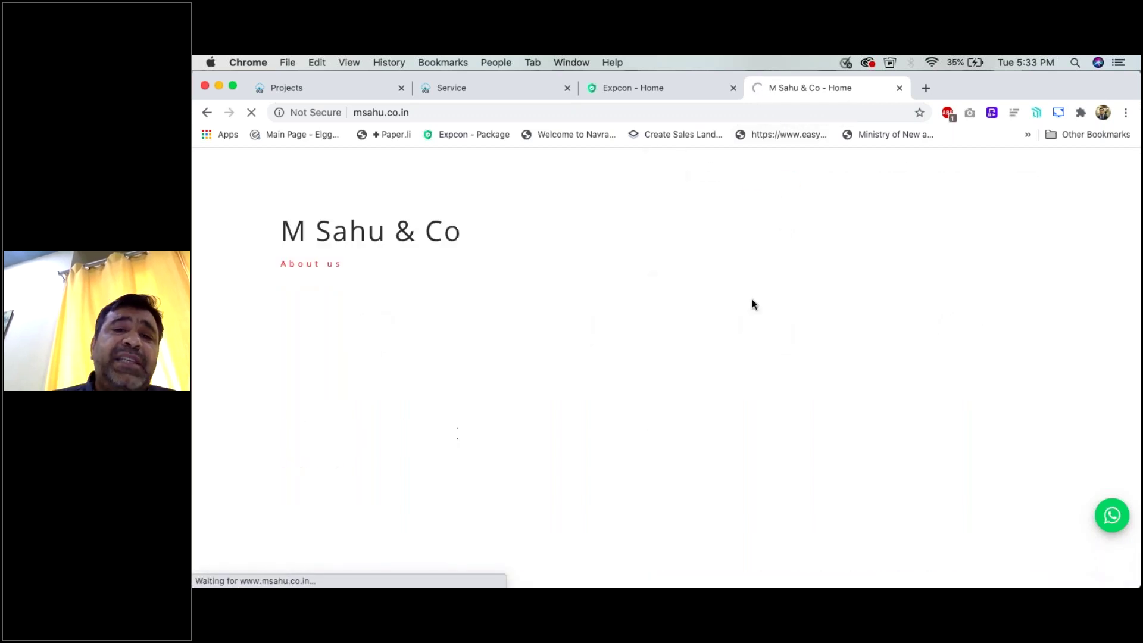
pyautogui.scroll(-12, 752, 299)
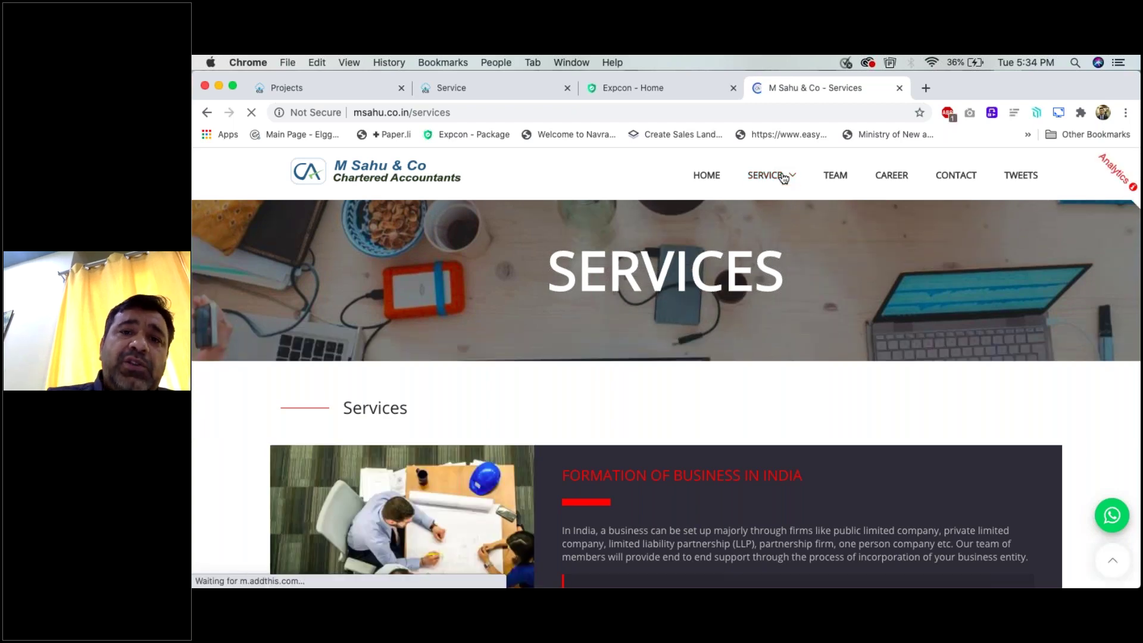
pyautogui.scroll(-4, 723, 302)
pyautogui.scroll(-5, 723, 303)
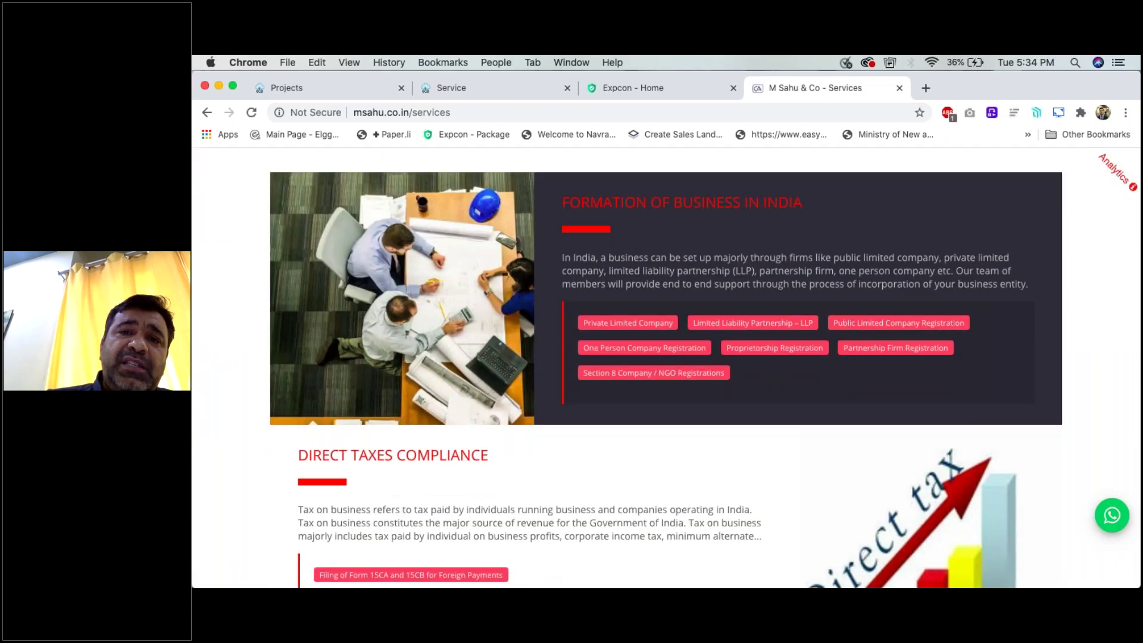
pyautogui.scroll(3, 633, 332)
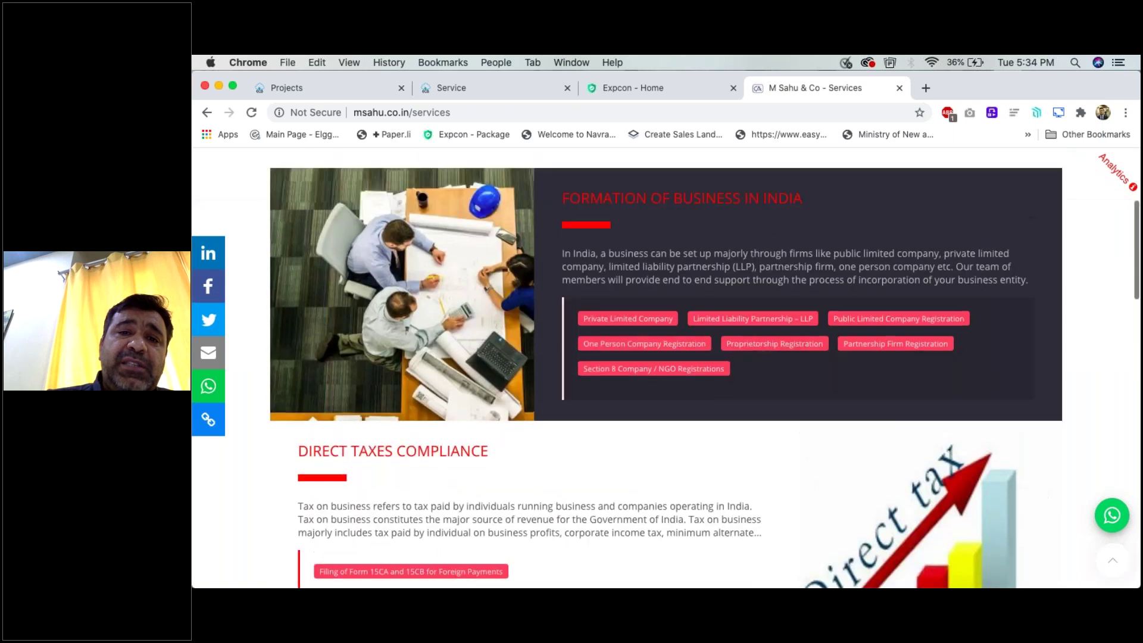
# - Open the Private Limited Company package and look through its details, video and required documents
pyautogui.click(633, 328)
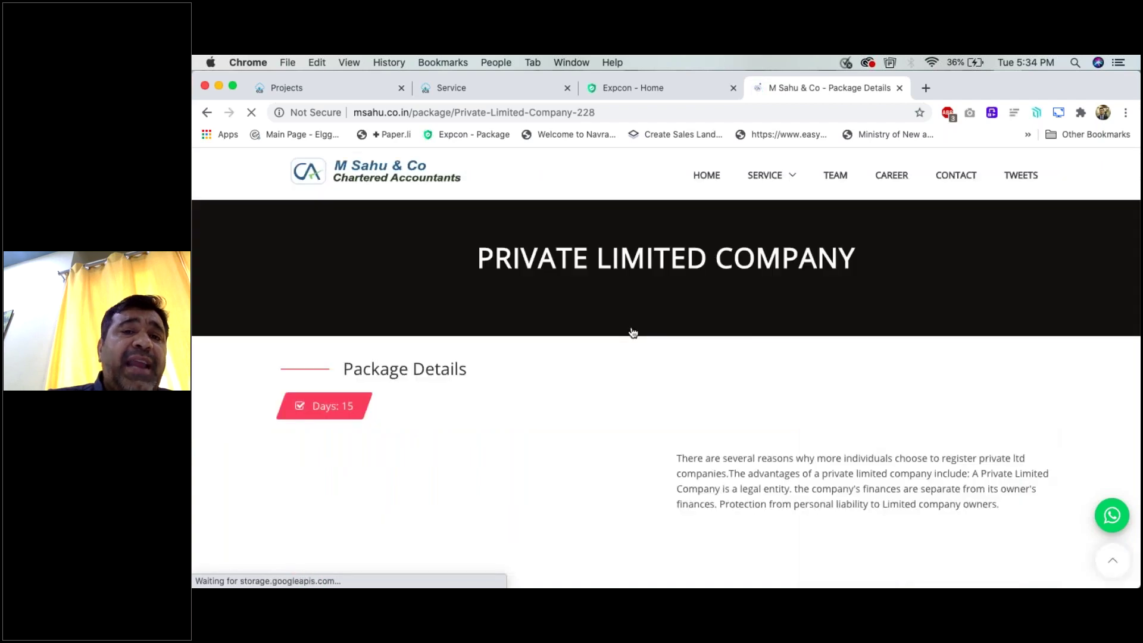
pyautogui.scroll(-3, 633, 334)
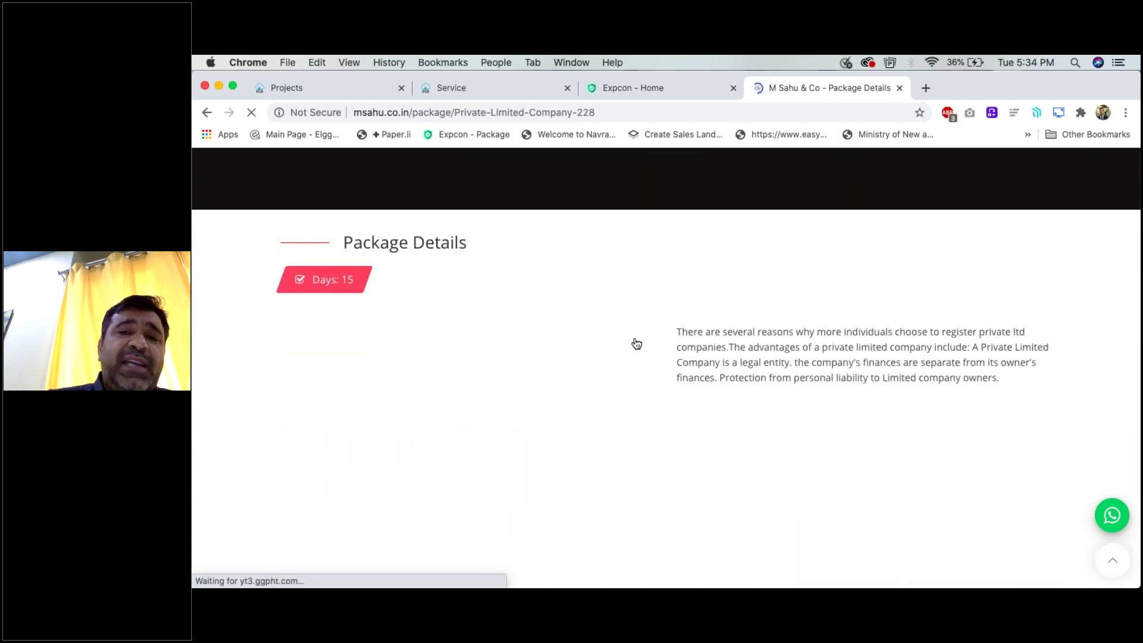
pyautogui.scroll(-1, 768, 390)
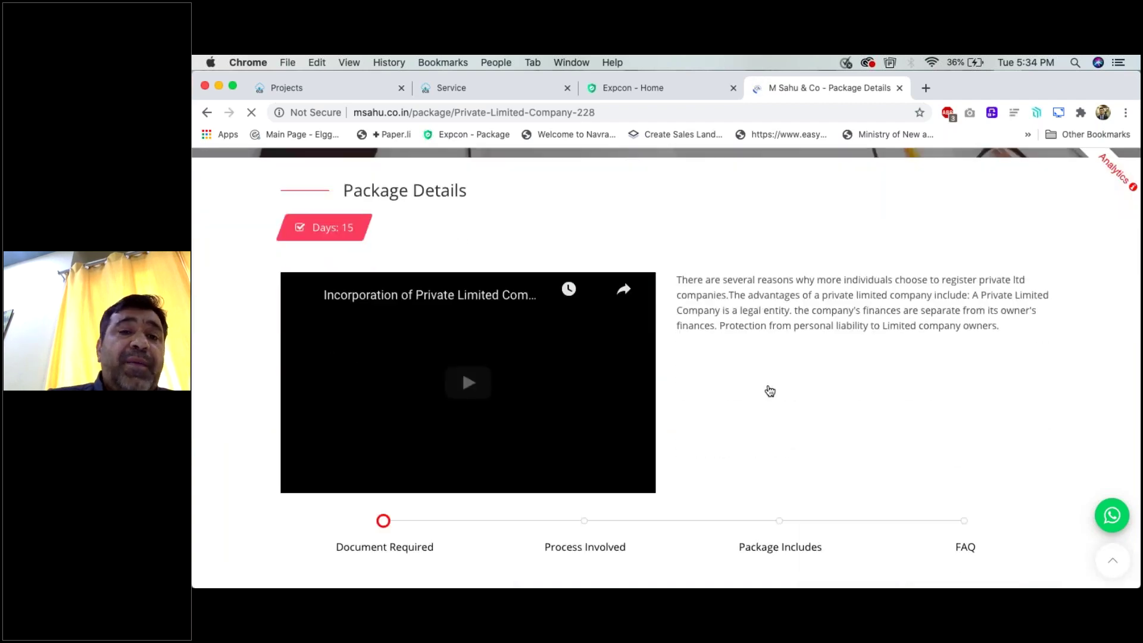
pyautogui.scroll(3, 512, 384)
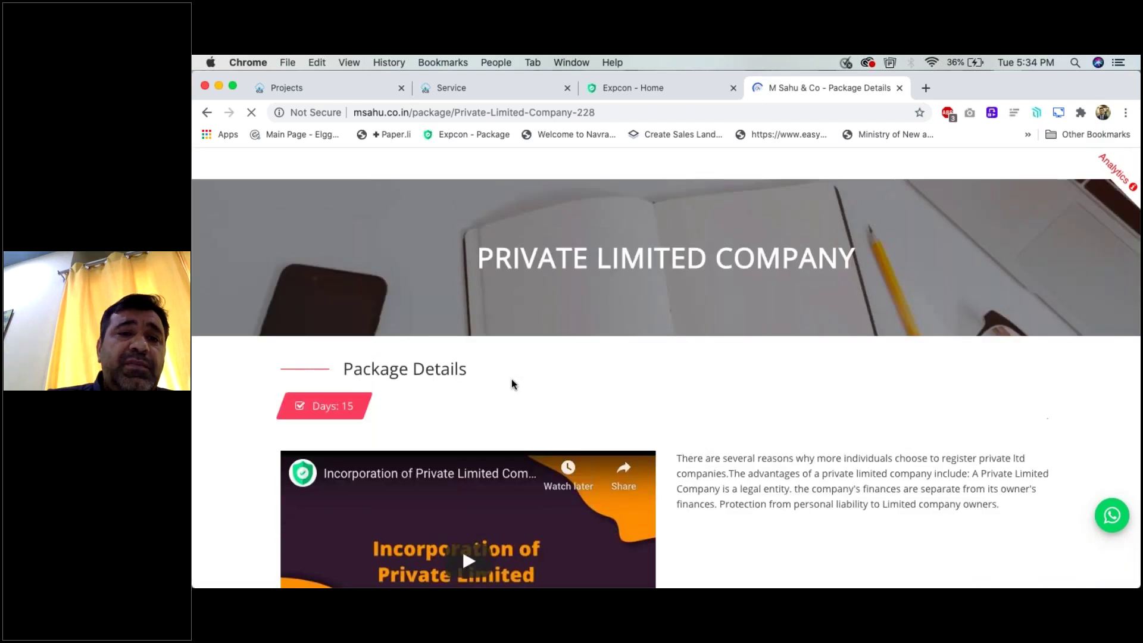
pyautogui.scroll(-6, 512, 381)
pyautogui.scroll(-1, 518, 296)
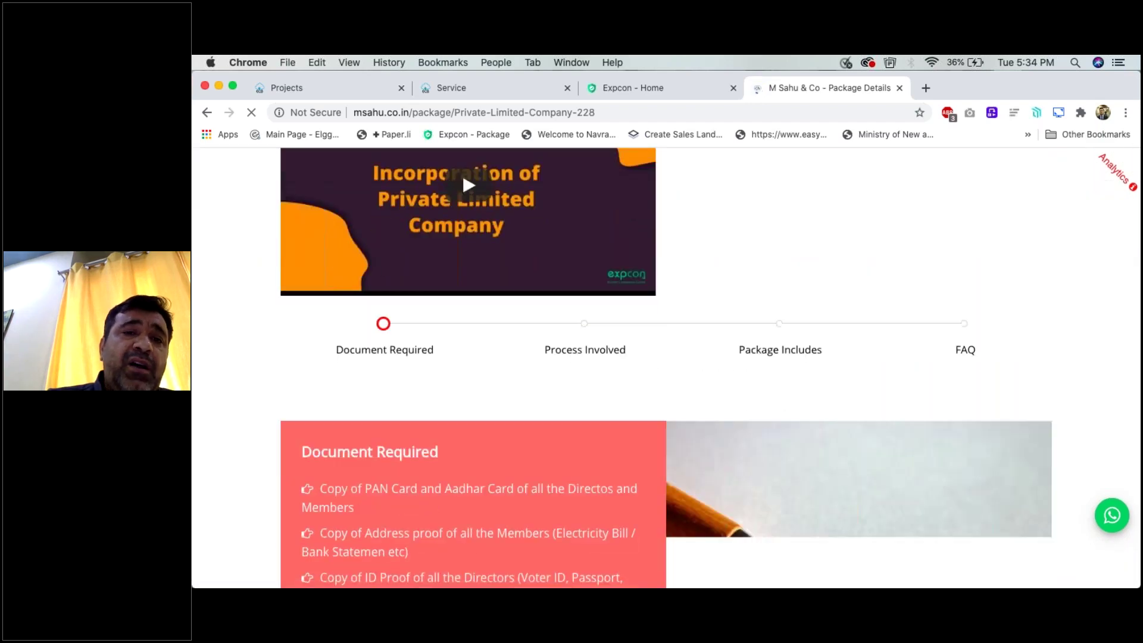
pyautogui.scroll(-4, 512, 382)
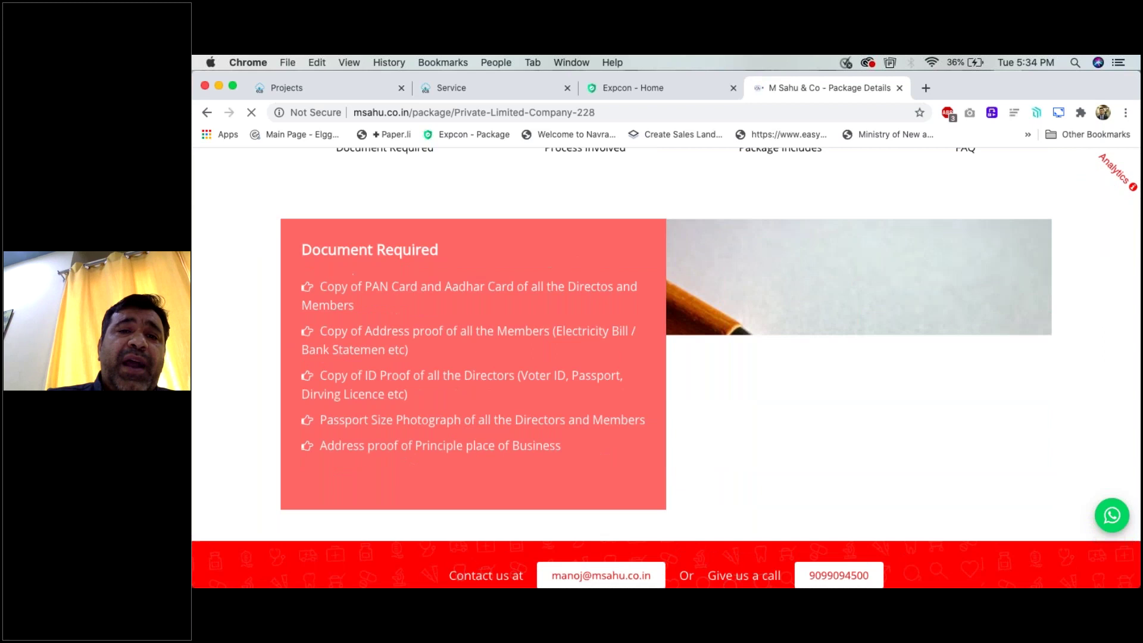
pyautogui.scroll(1, 667, 368)
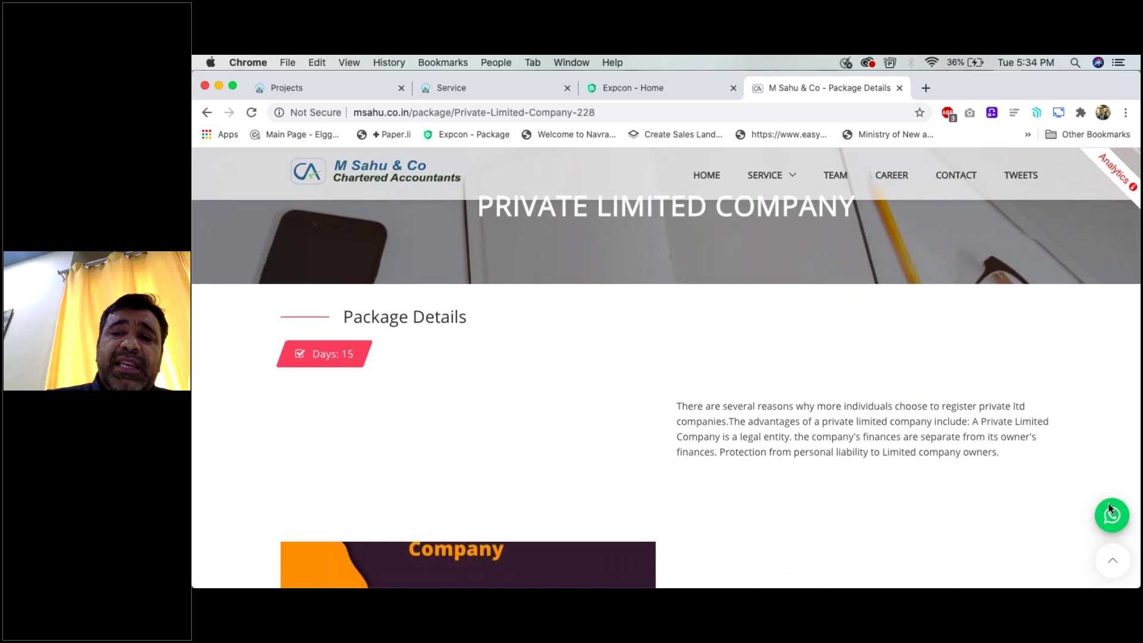
pyautogui.scroll(2, 1115, 525)
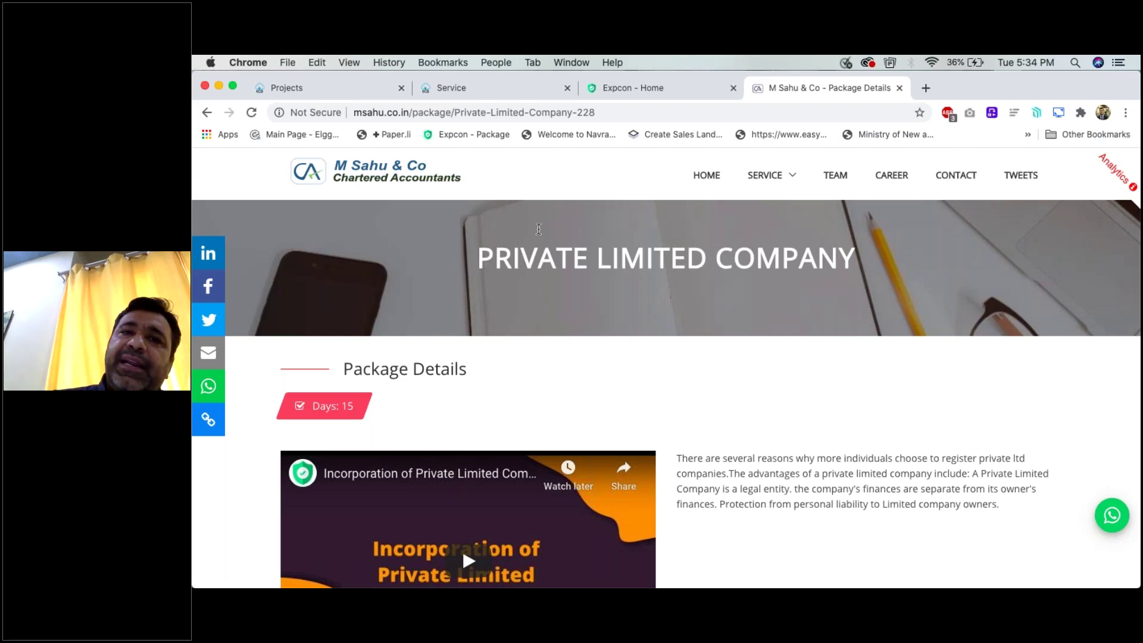
# - Revisit the Service page and the Expcon home page, and return to the M Sahu & Co package page
pyautogui.click(457, 88)
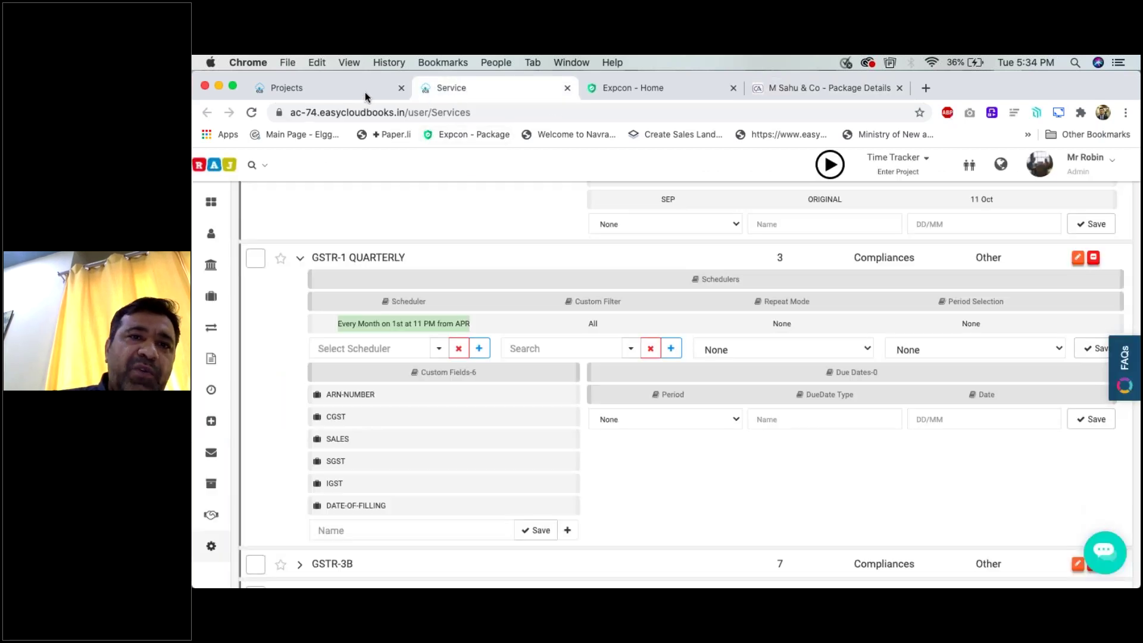
pyautogui.click(406, 92)
pyautogui.click(488, 79)
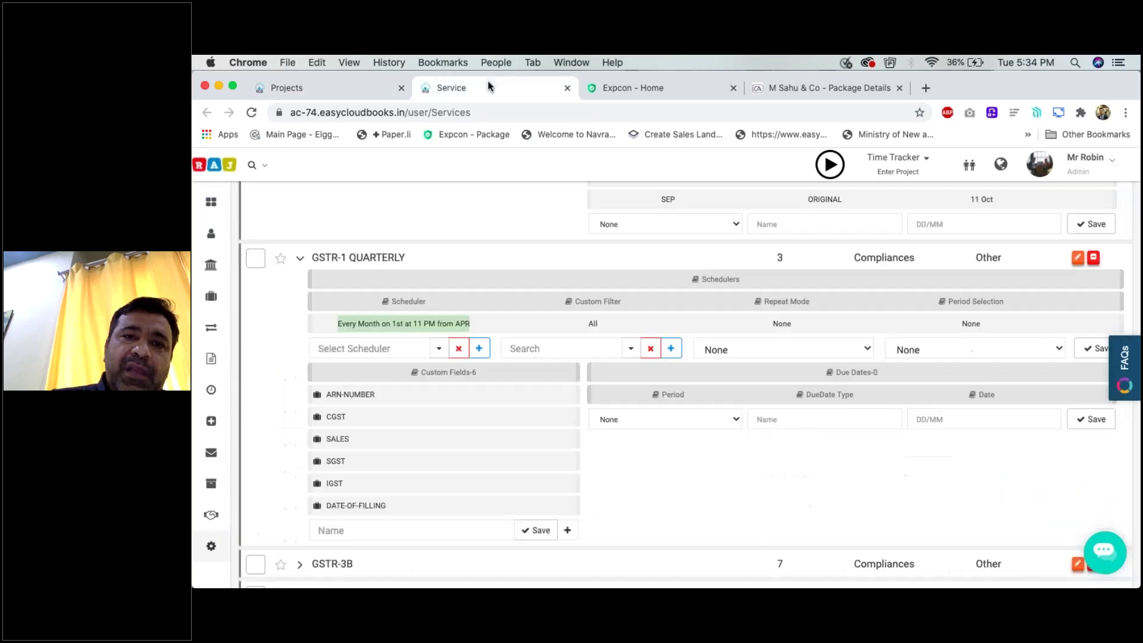
pyautogui.click(662, 92)
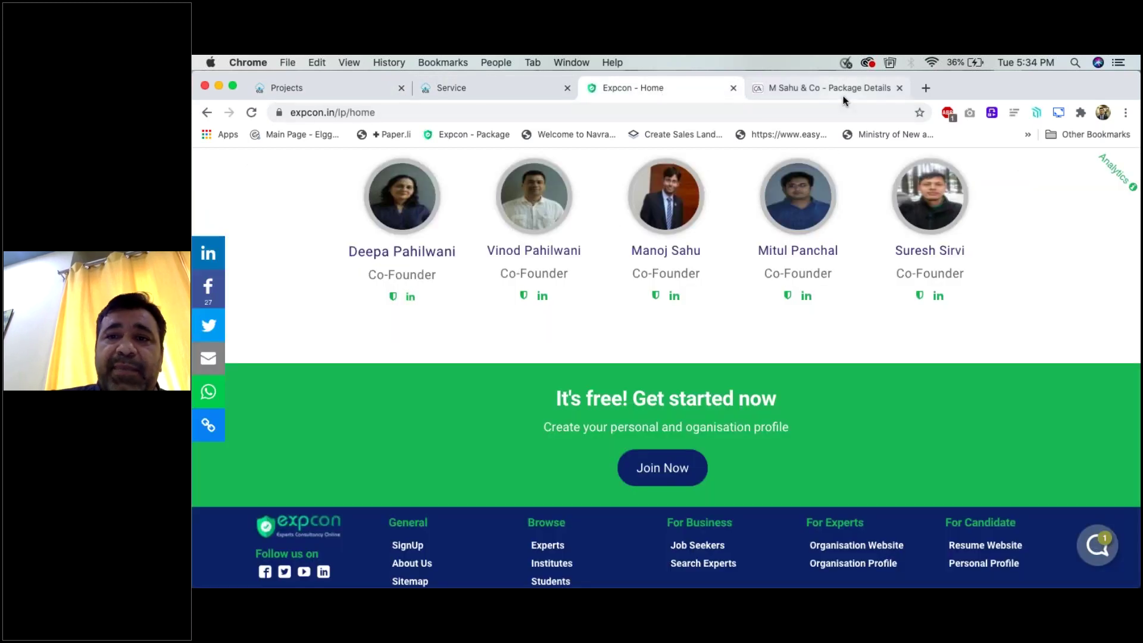
pyautogui.click(828, 88)
# - Examine the Process Involved section of the Private Limited Company package and switch back to the project list
pyautogui.scroll(-15, 754, 393)
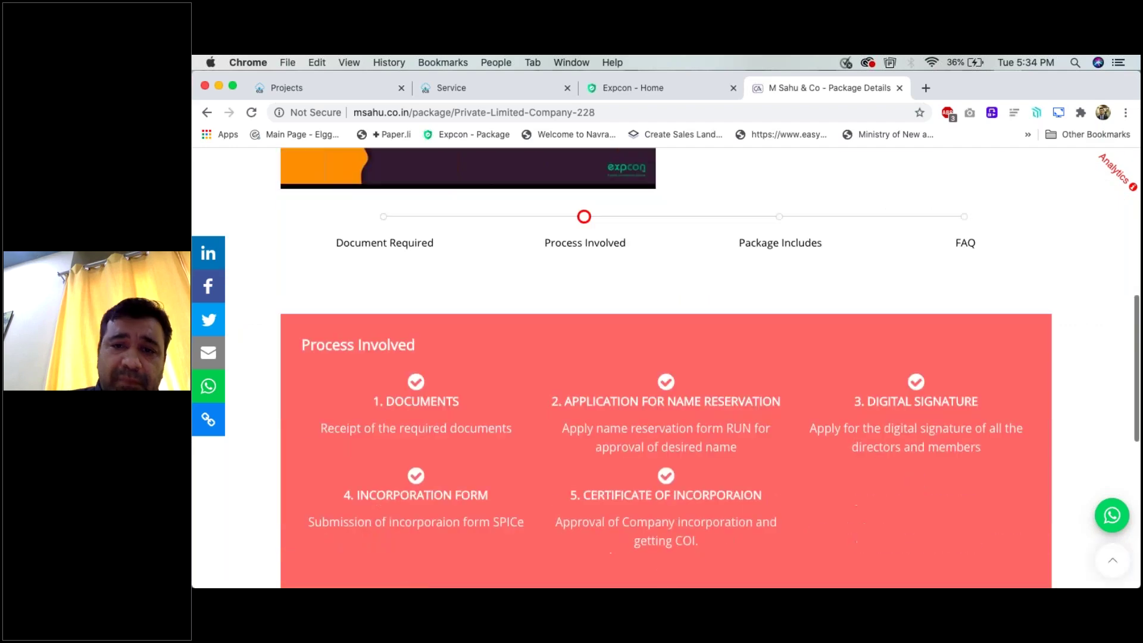
pyautogui.scroll(15, 665, 369)
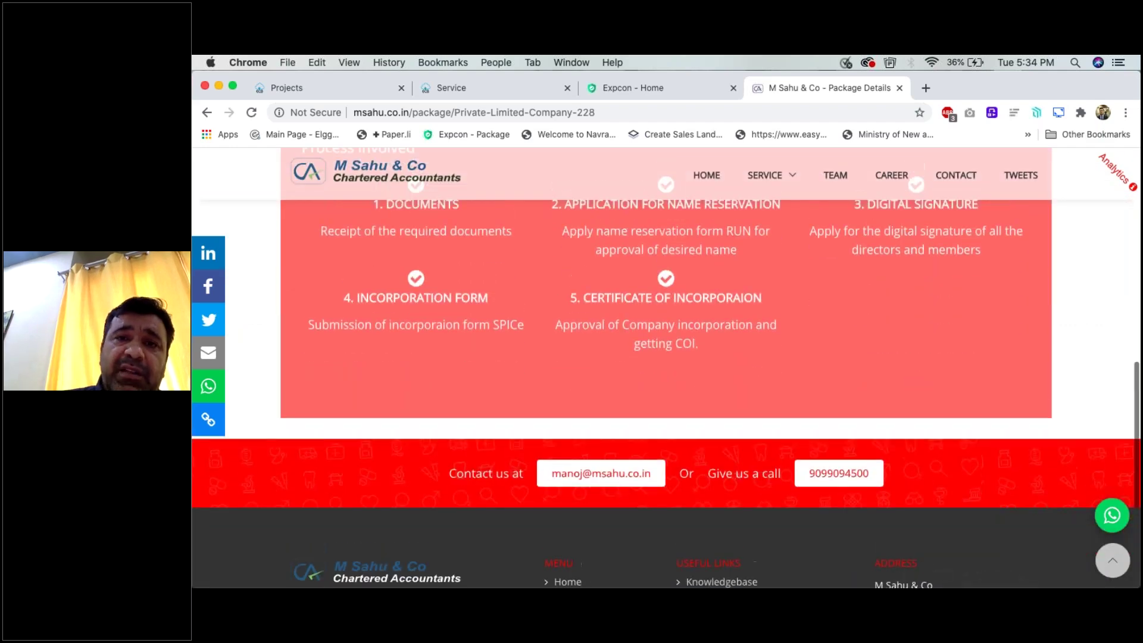
pyautogui.scroll(2, 462, 492)
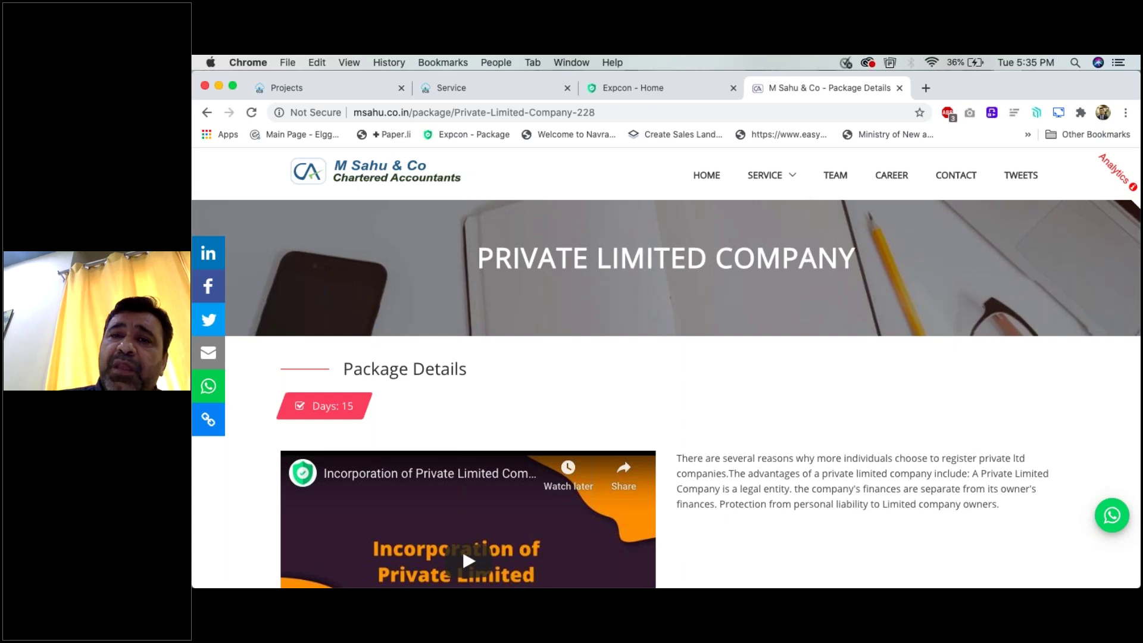
pyautogui.moveTo(765, 184)
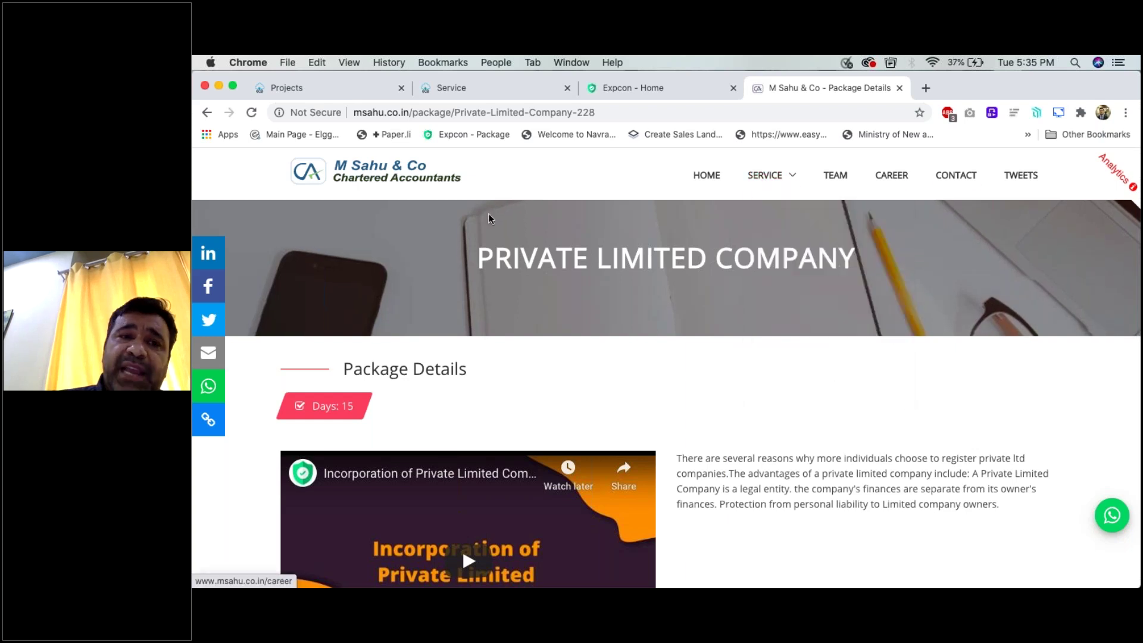
pyautogui.click(343, 95)
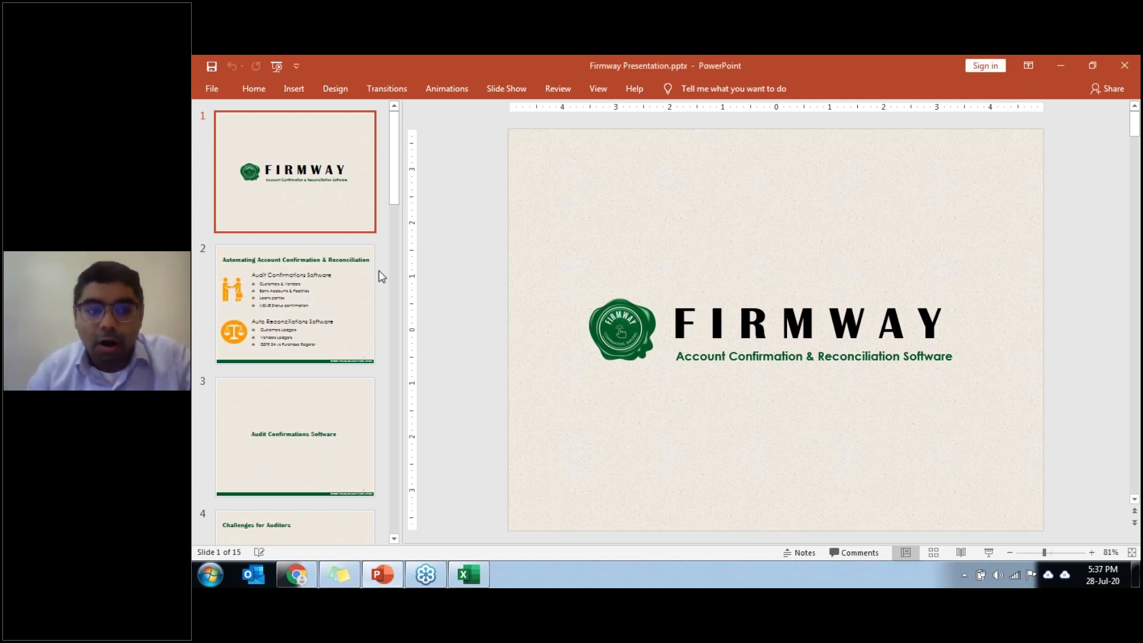
# - Start the Firmway presentation's slide show from slide 2, about automating account confirmation and reconciliation
pyautogui.click(332, 295)
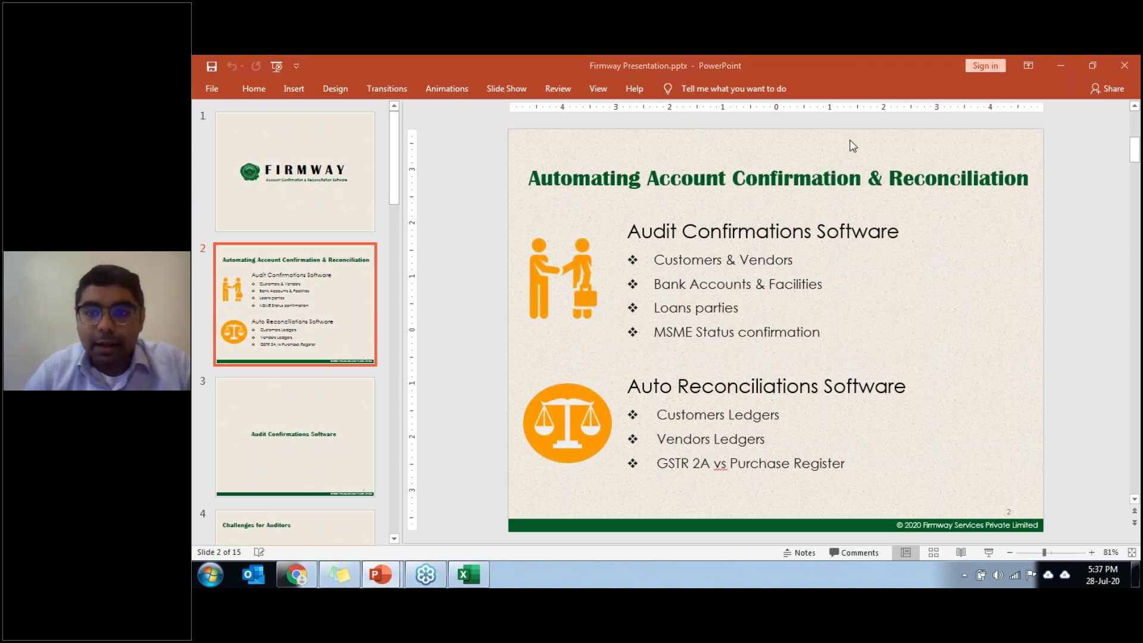
pyautogui.hotkey('shift', 'F5')
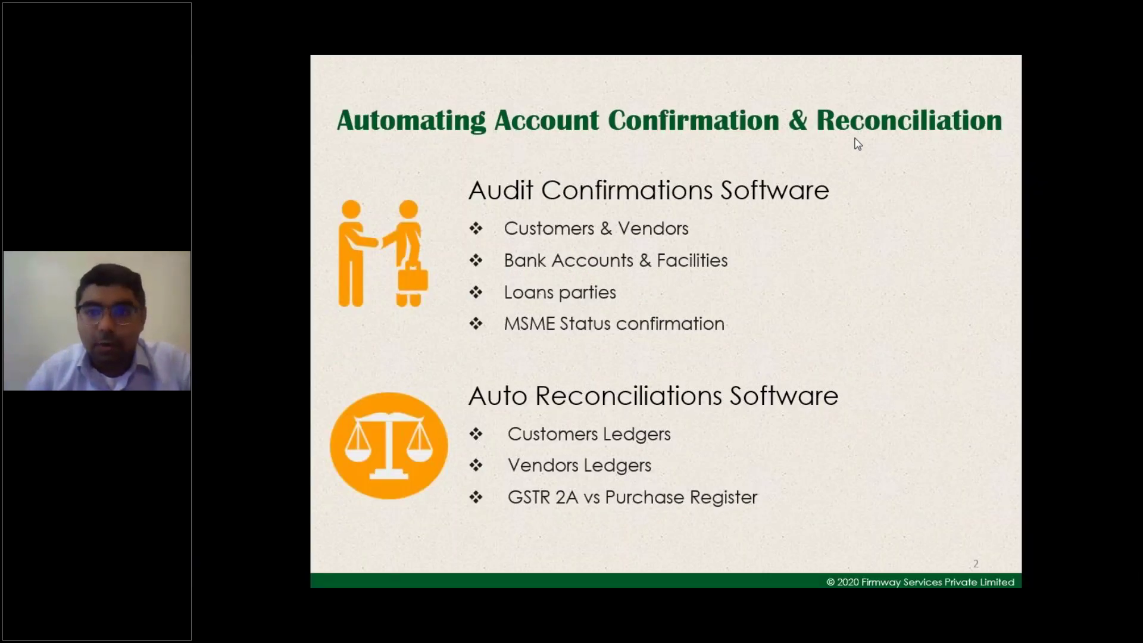
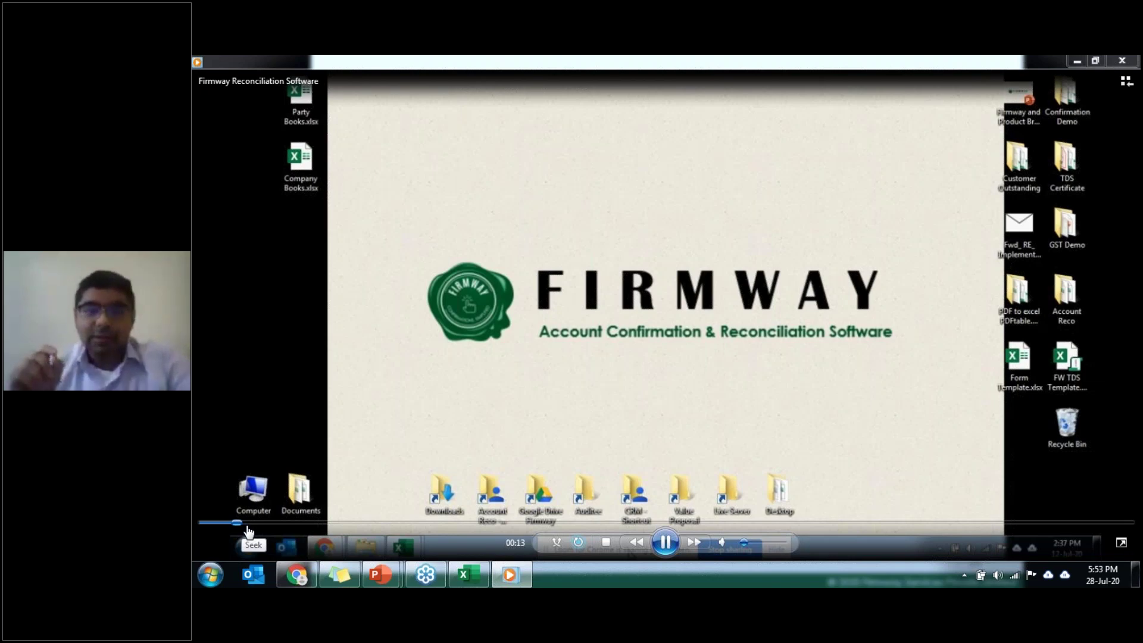
# - Play the Firmway Reconciliation Software video, pausing at the Company Books ledger and at the New Reconciliation form
pyautogui.click(255, 524)
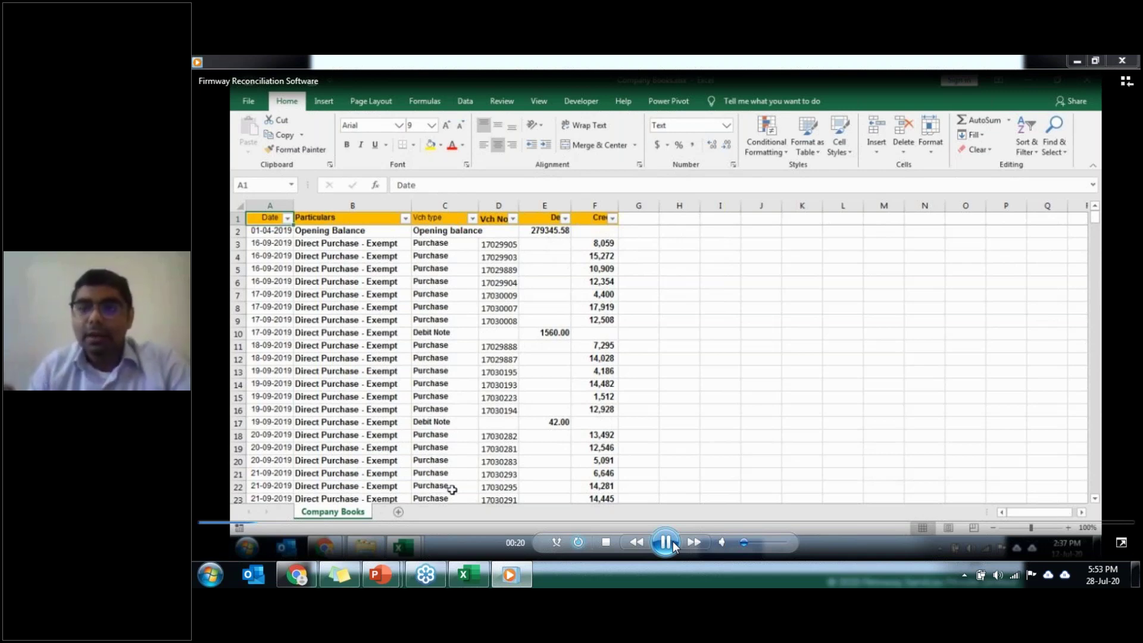
pyautogui.click(669, 543)
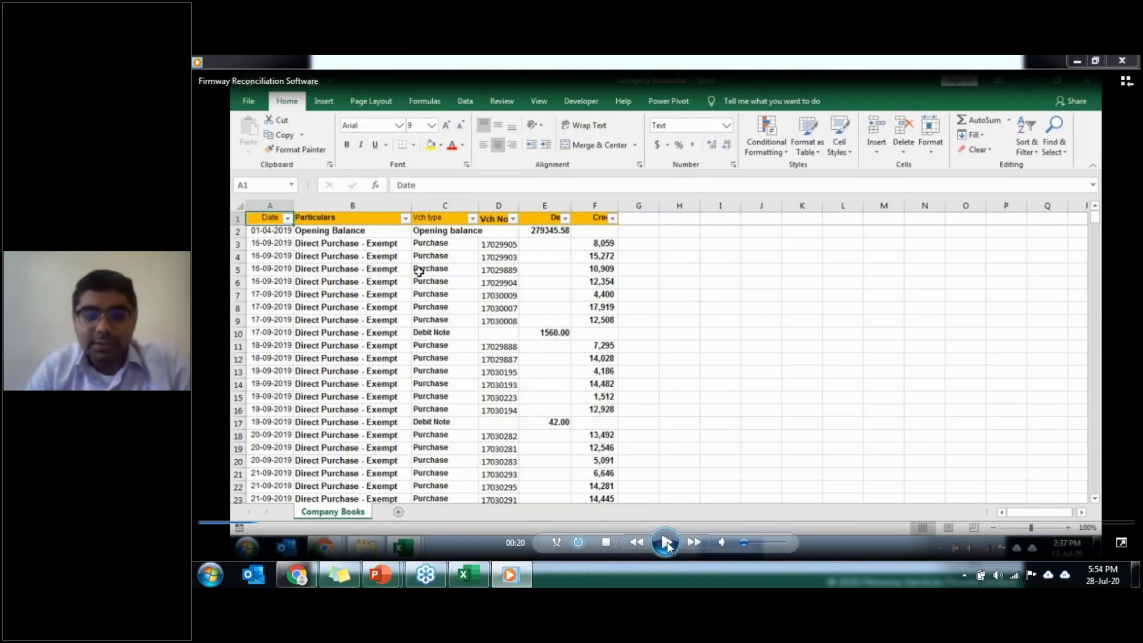
pyautogui.click(667, 543)
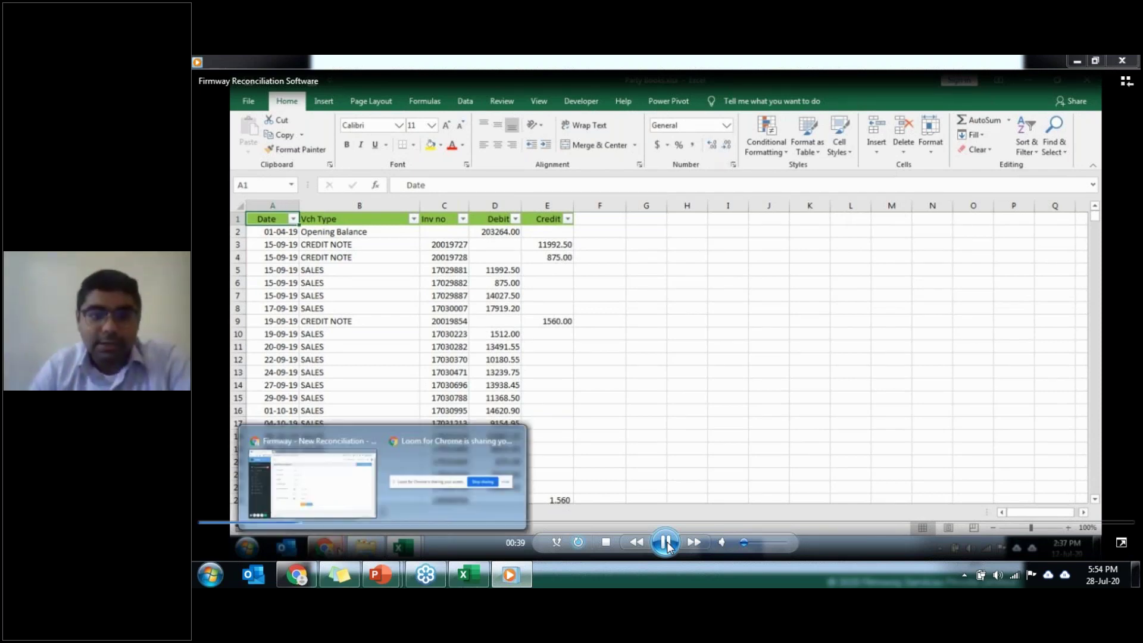
pyautogui.click(666, 542)
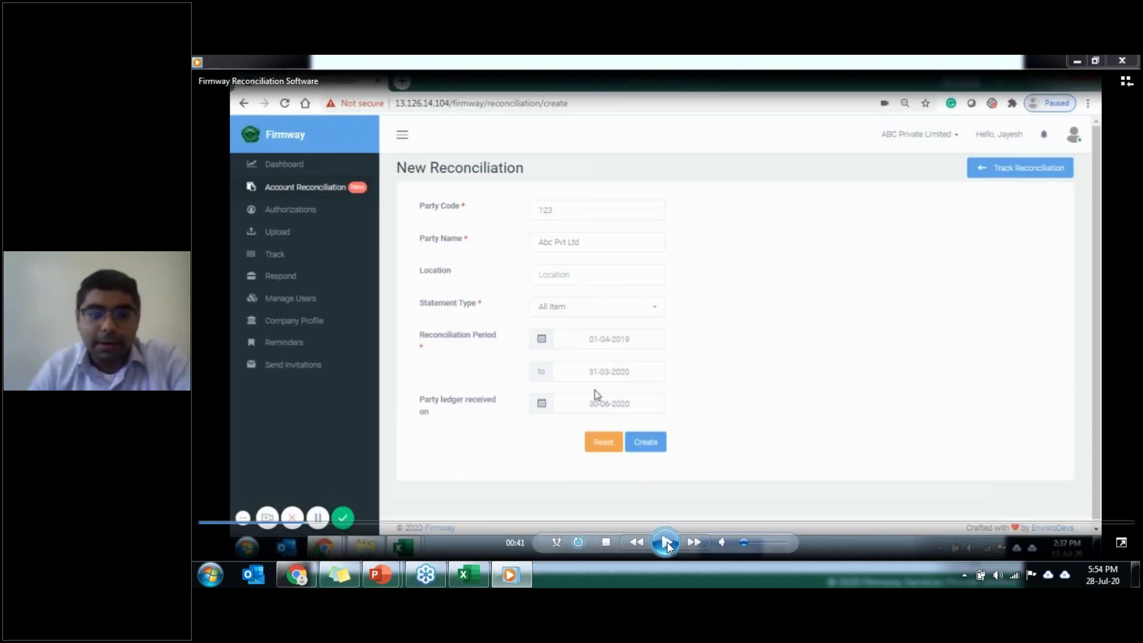
# - Resume the video through the file upload, skip ahead and pause at the company file's field mapping
pyautogui.click(667, 542)
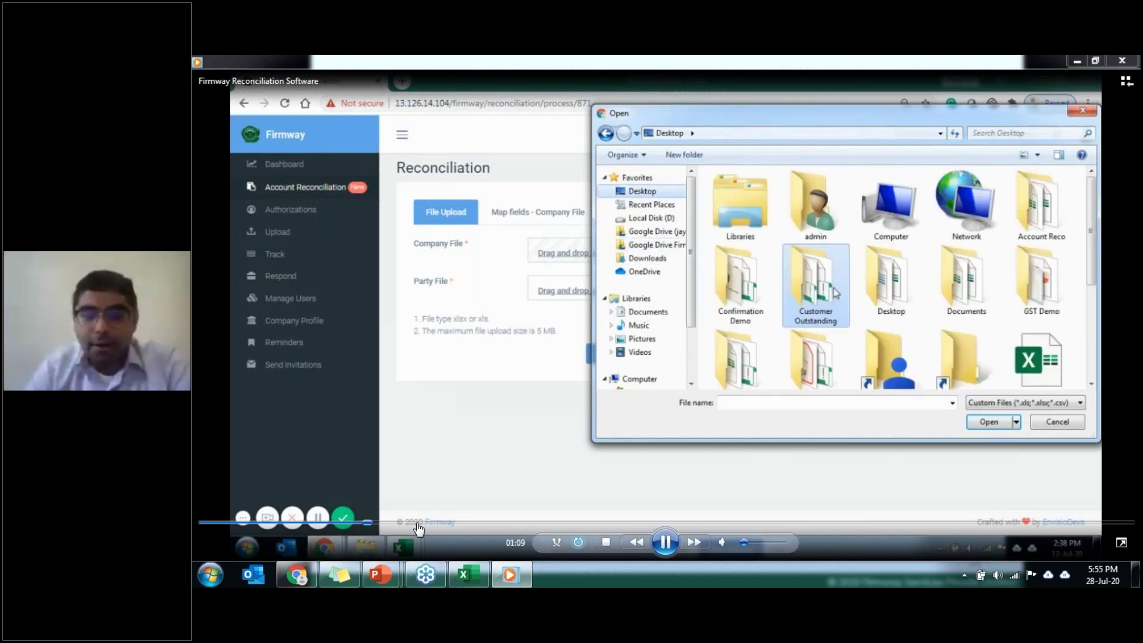
pyautogui.click(403, 522)
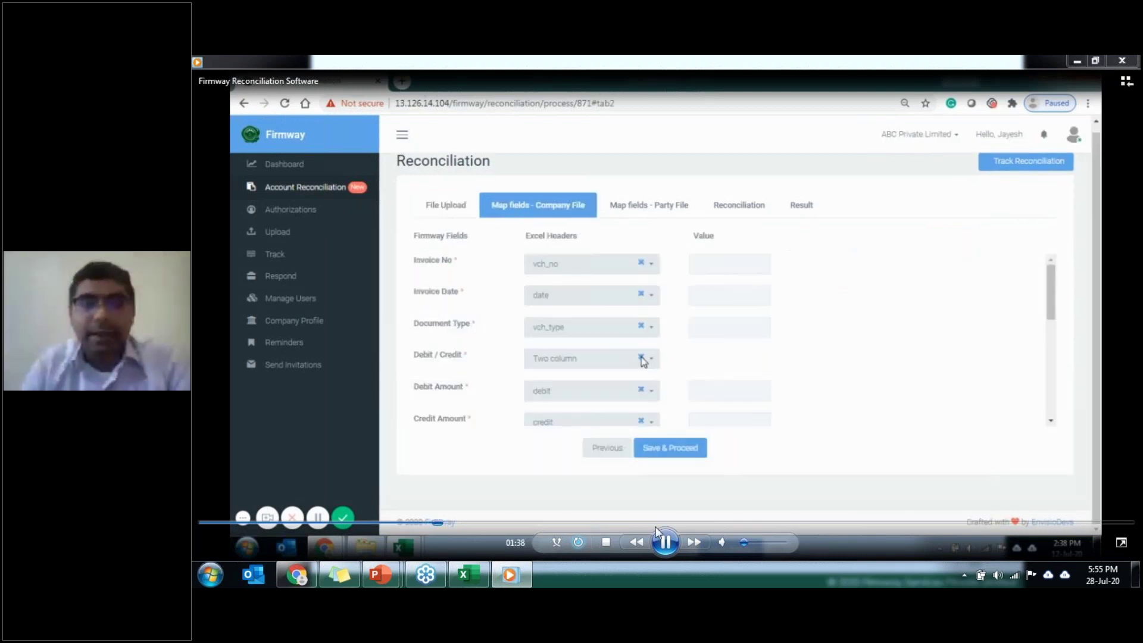
pyautogui.click(670, 544)
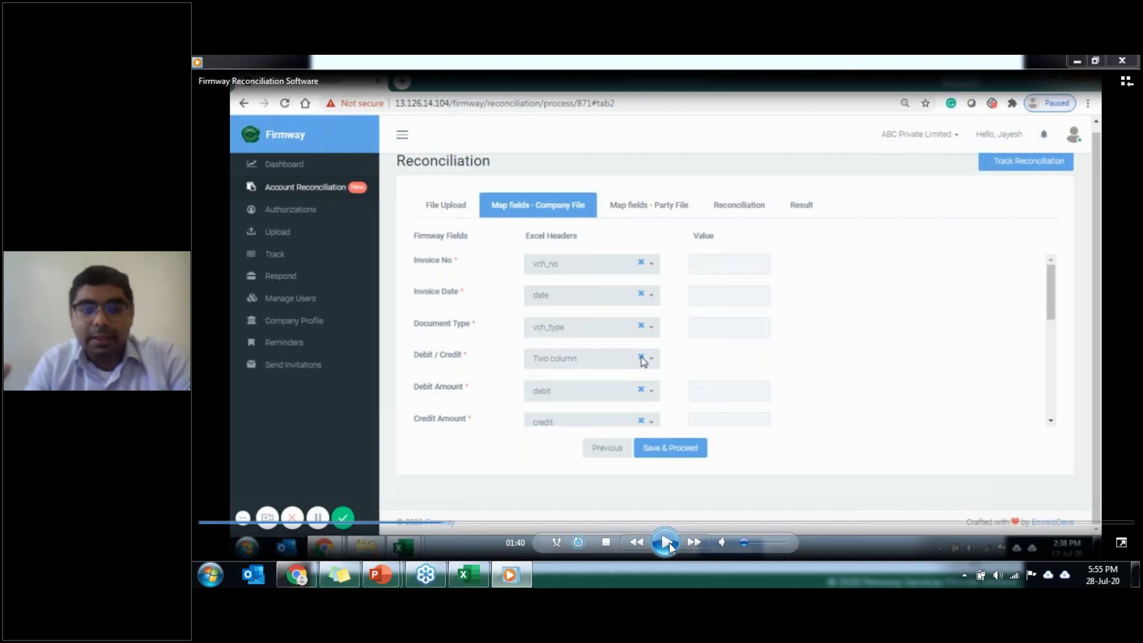
# - Resume the video from the field mapping, pausing at the completed reconciliation's status page and at the exported Reco Summary sheet
pyautogui.click(669, 544)
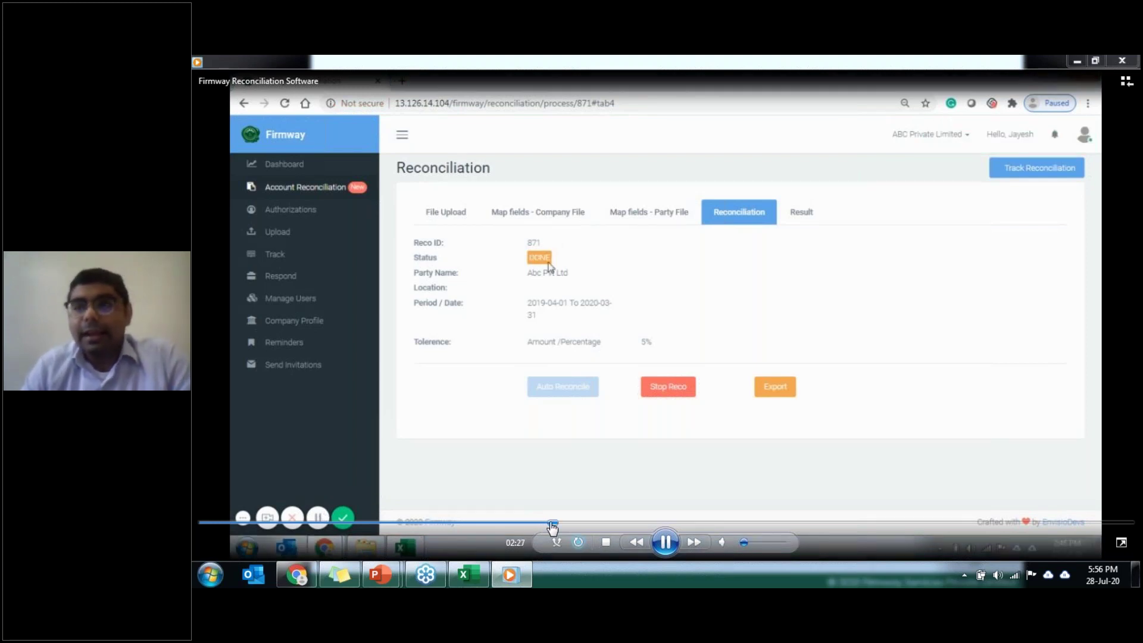
pyautogui.click(666, 543)
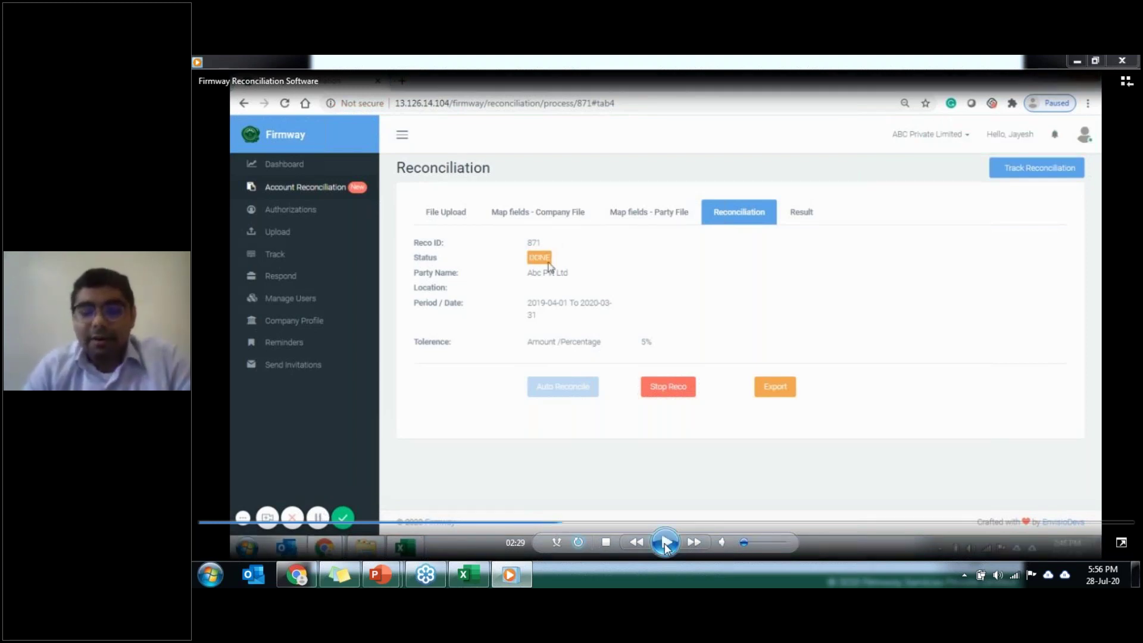
pyautogui.click(667, 549)
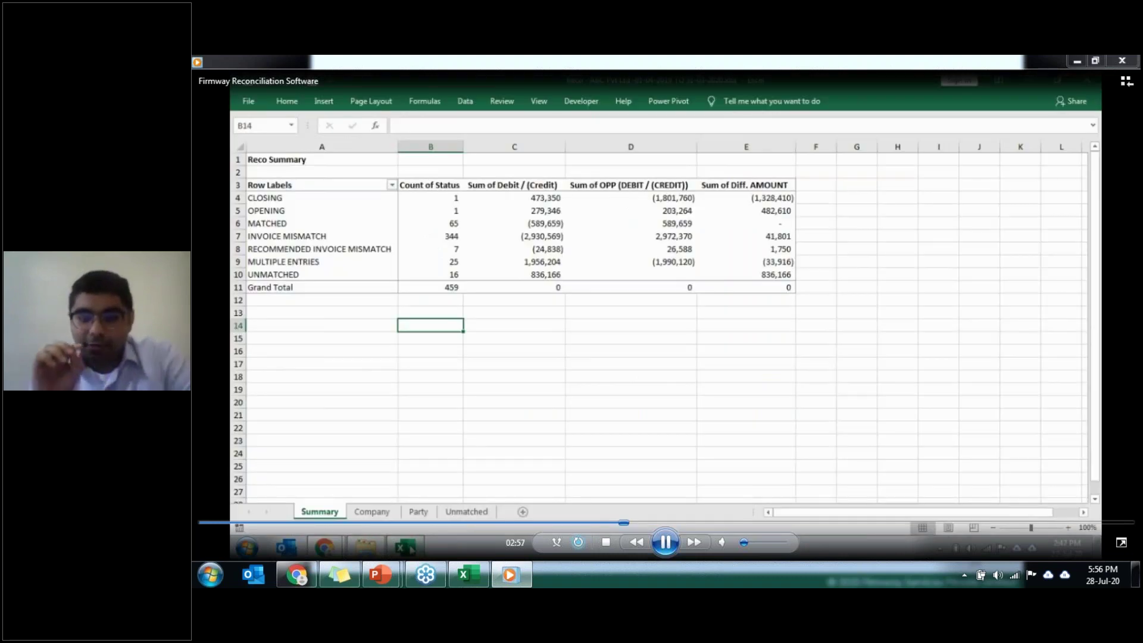
pyautogui.click(666, 542)
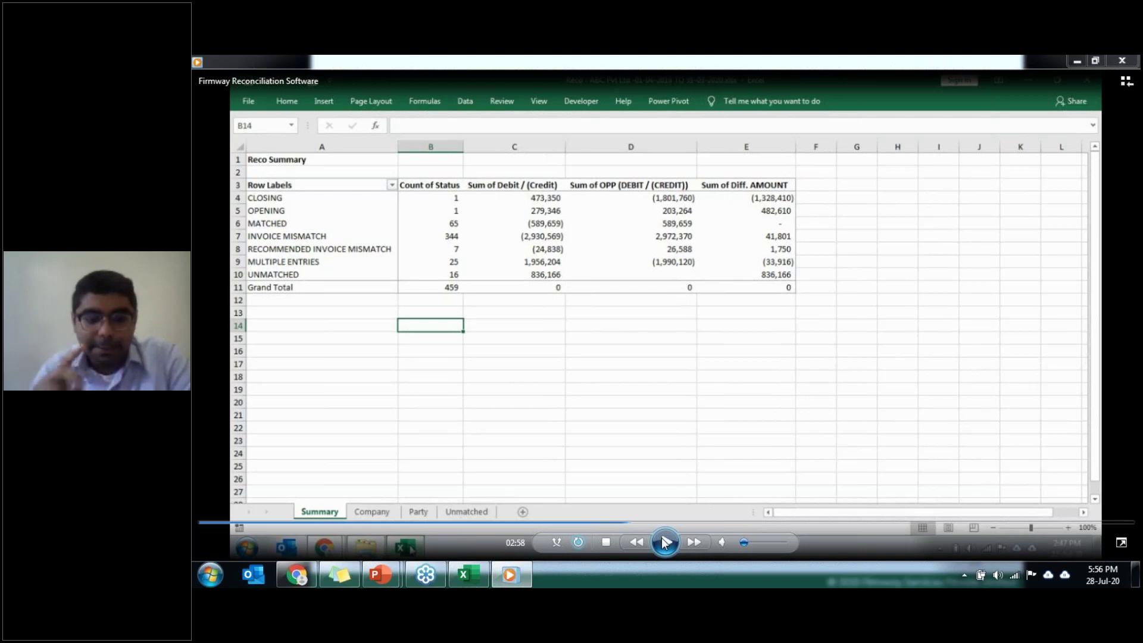
# - Play on into the Company sheet, pausing at the entries filtered as MATCHED and at their opposite-party amount columns
pyautogui.click(666, 542)
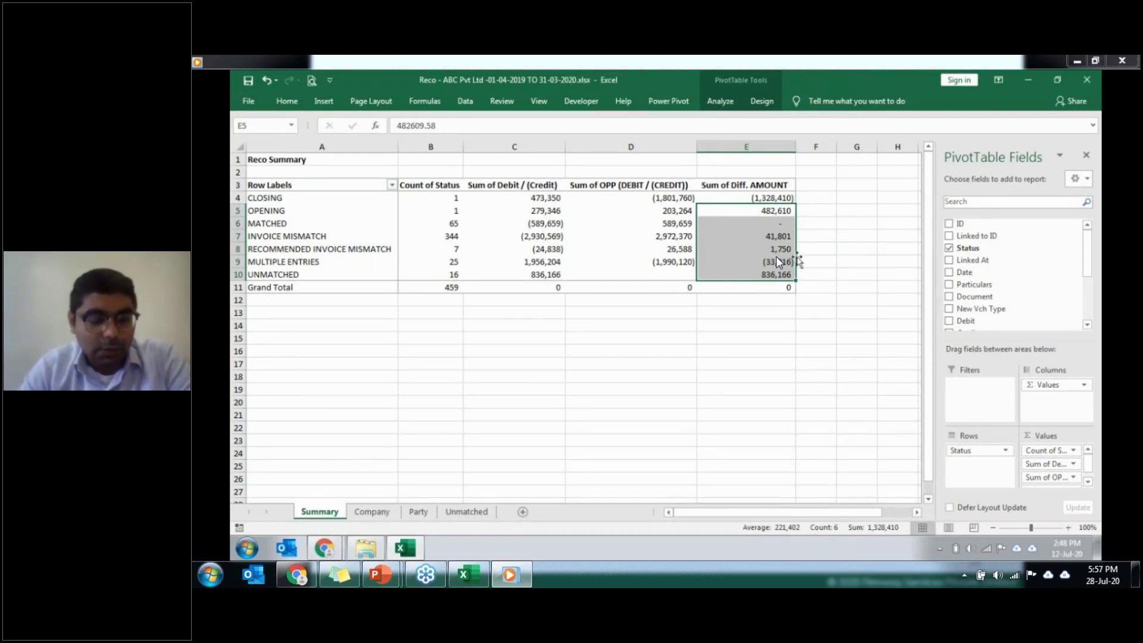
pyautogui.moveTo(618, 362)
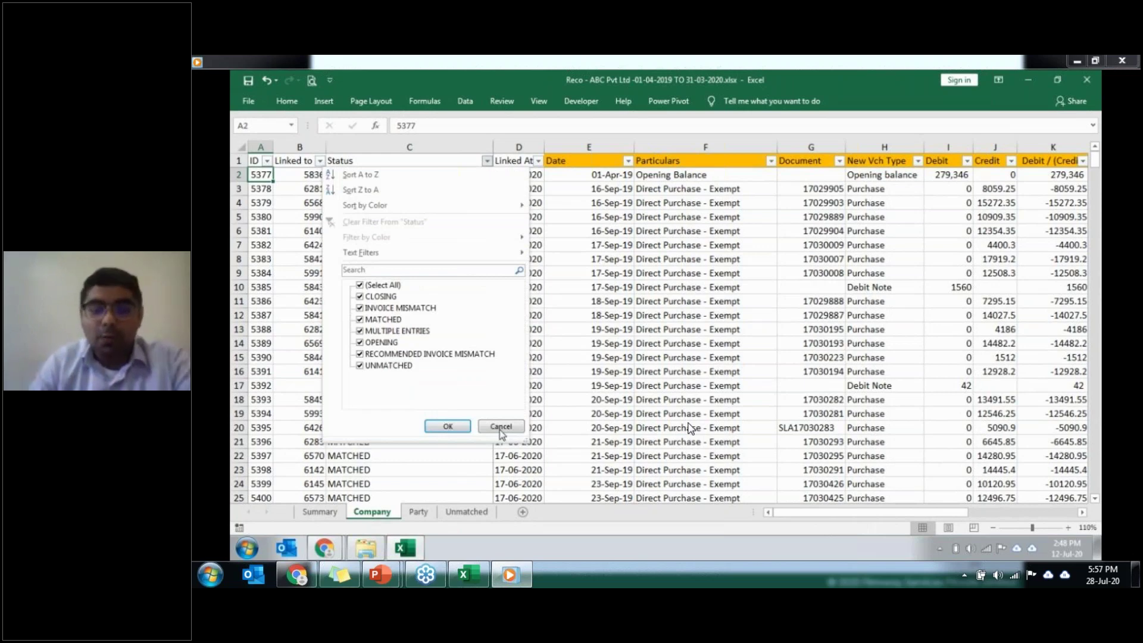
pyautogui.moveTo(675, 545)
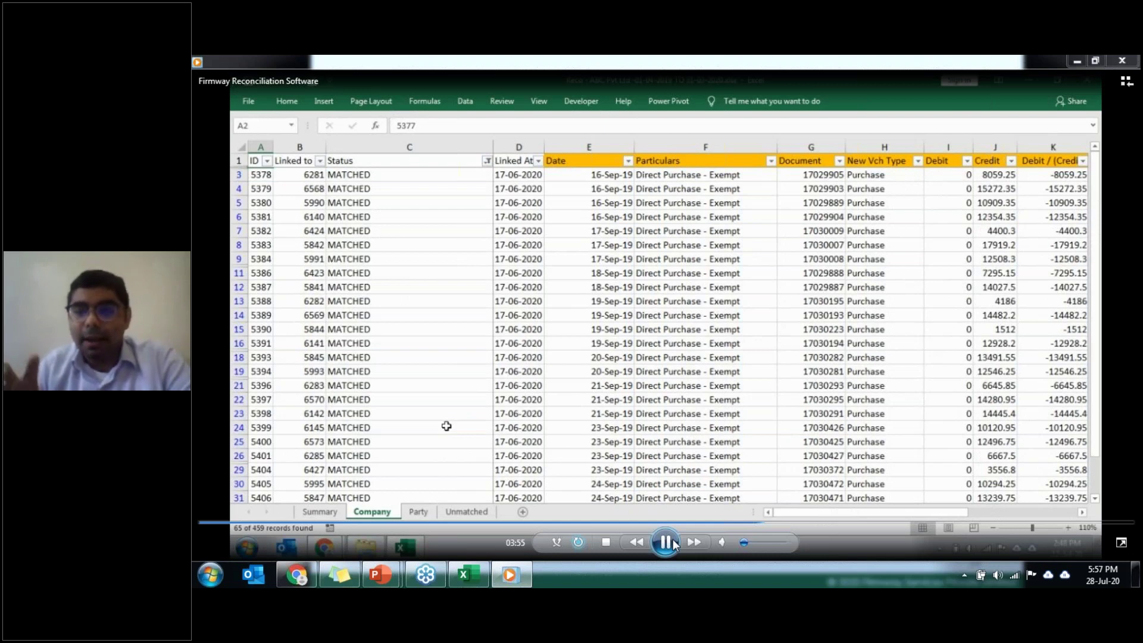
pyautogui.click(665, 542)
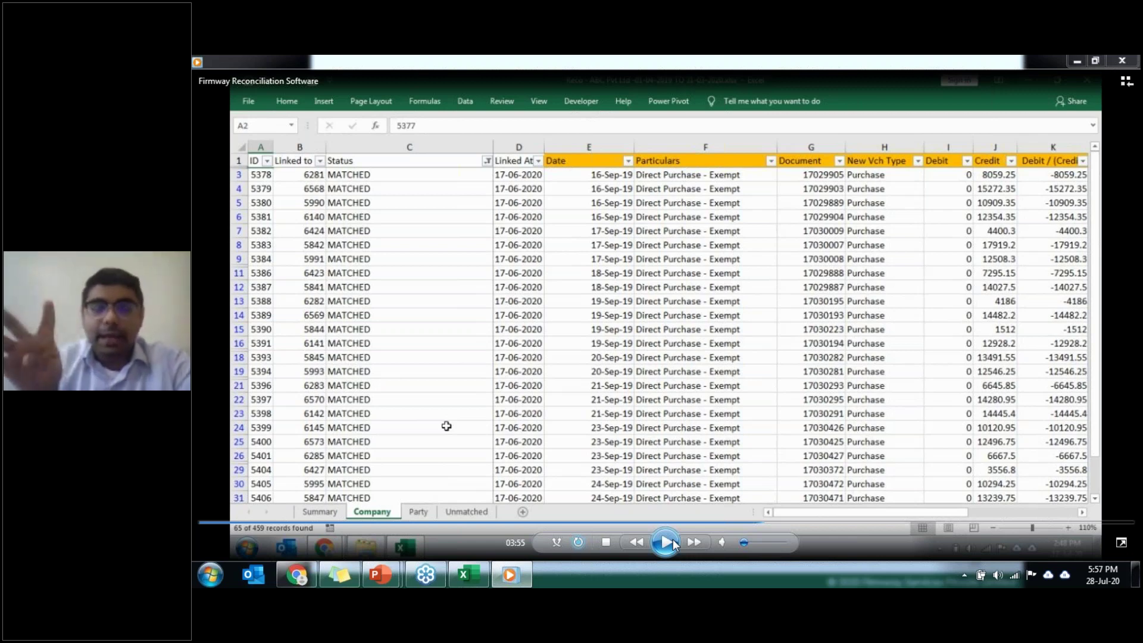
pyautogui.click(672, 538)
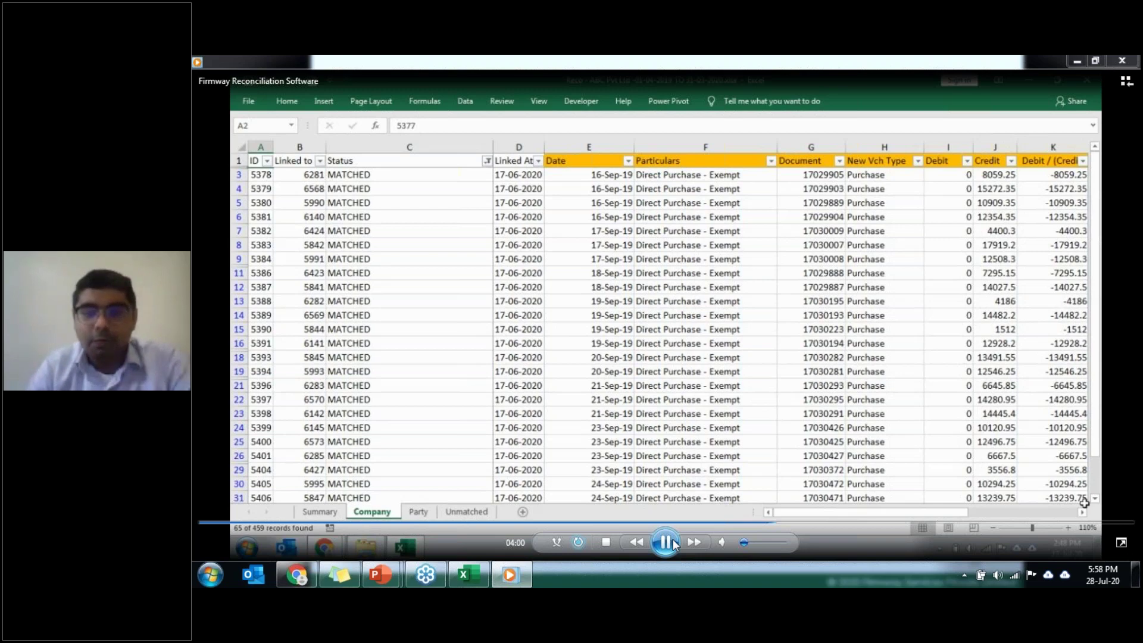
pyautogui.click(666, 543)
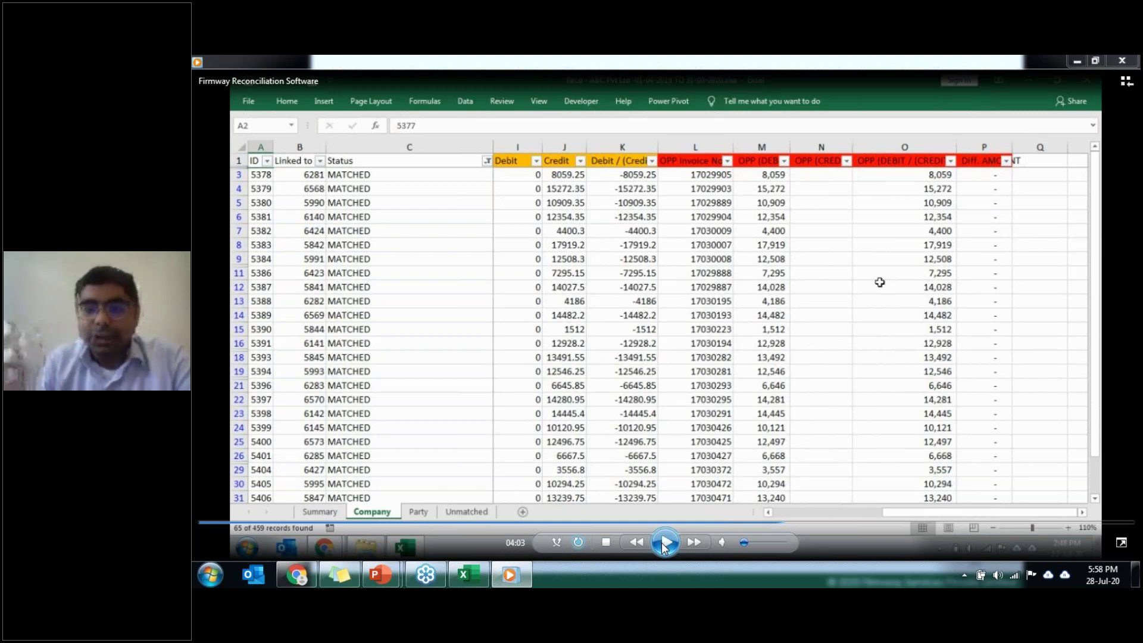
# - Continue the video through the INVOICE MISMATCH entries, pausing at the Status filter and at the document and opposite-party invoice number comparison
pyautogui.click(665, 543)
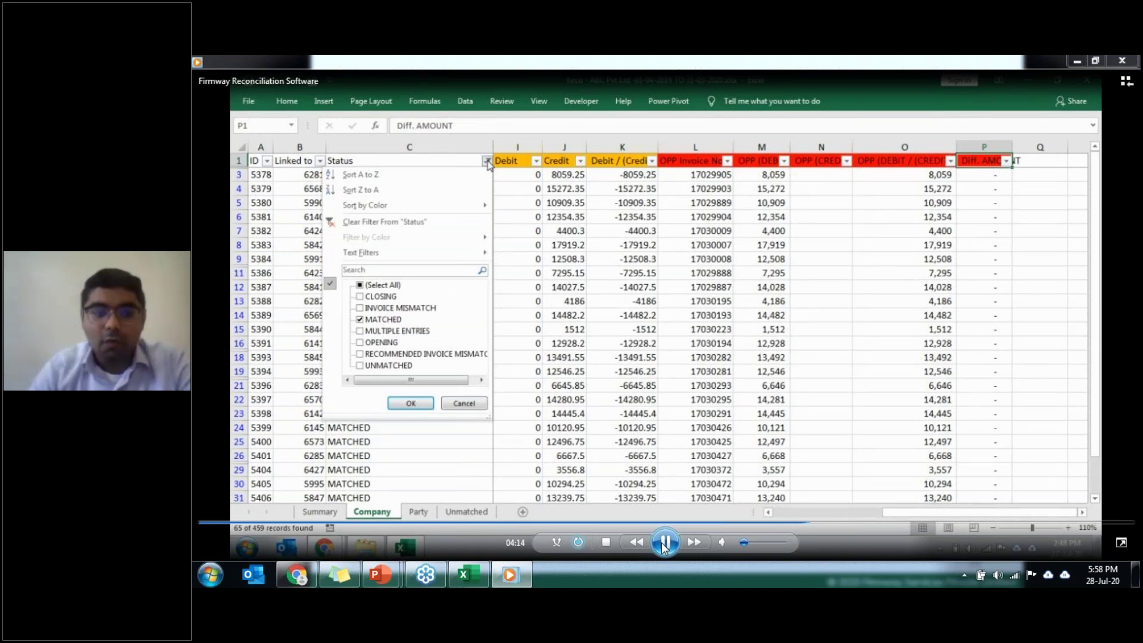
pyautogui.click(664, 542)
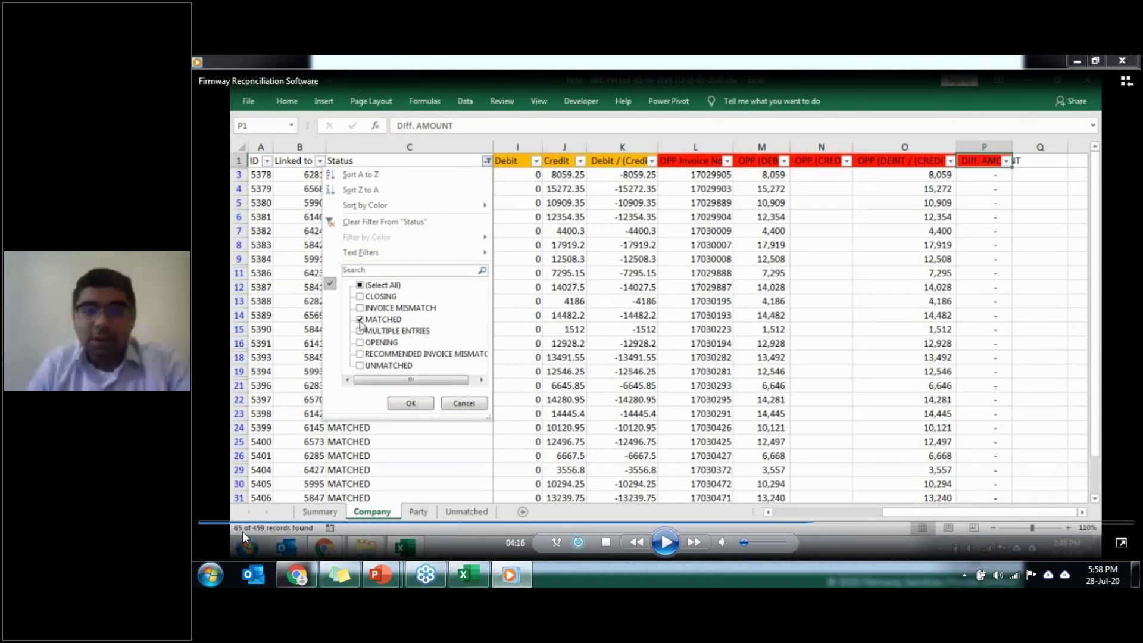
pyautogui.click(664, 542)
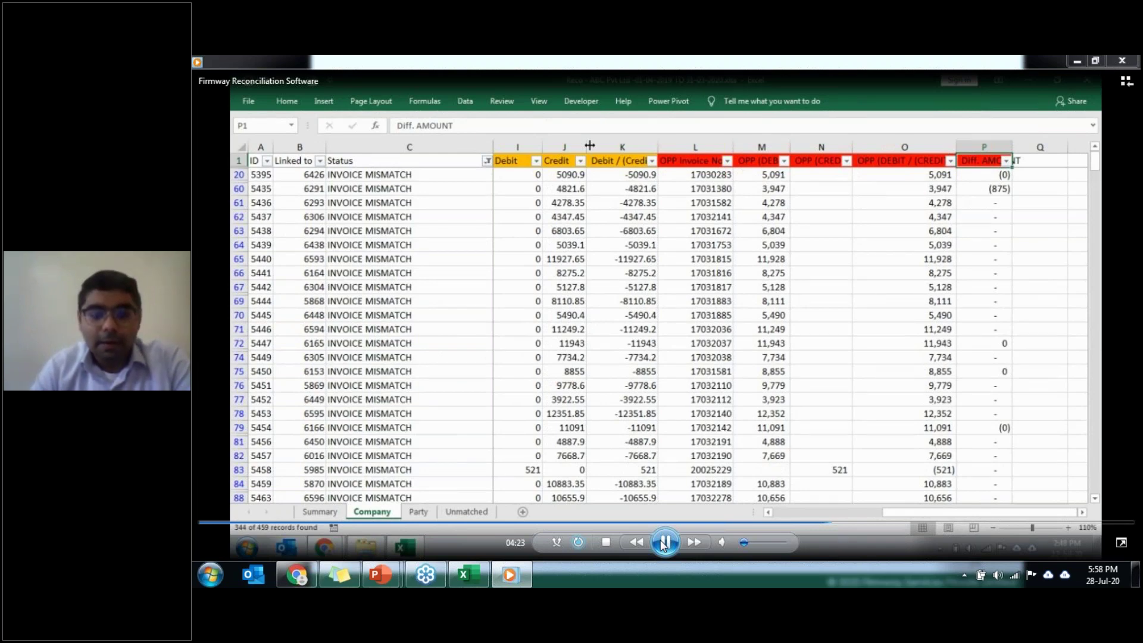
pyautogui.click(663, 543)
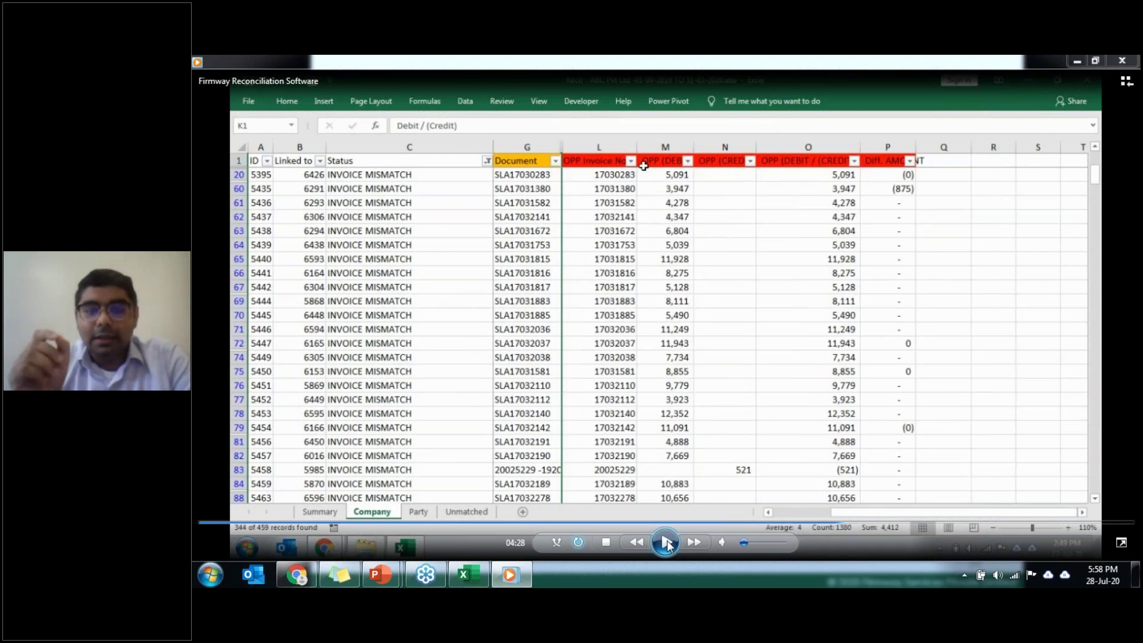
pyautogui.click(666, 543)
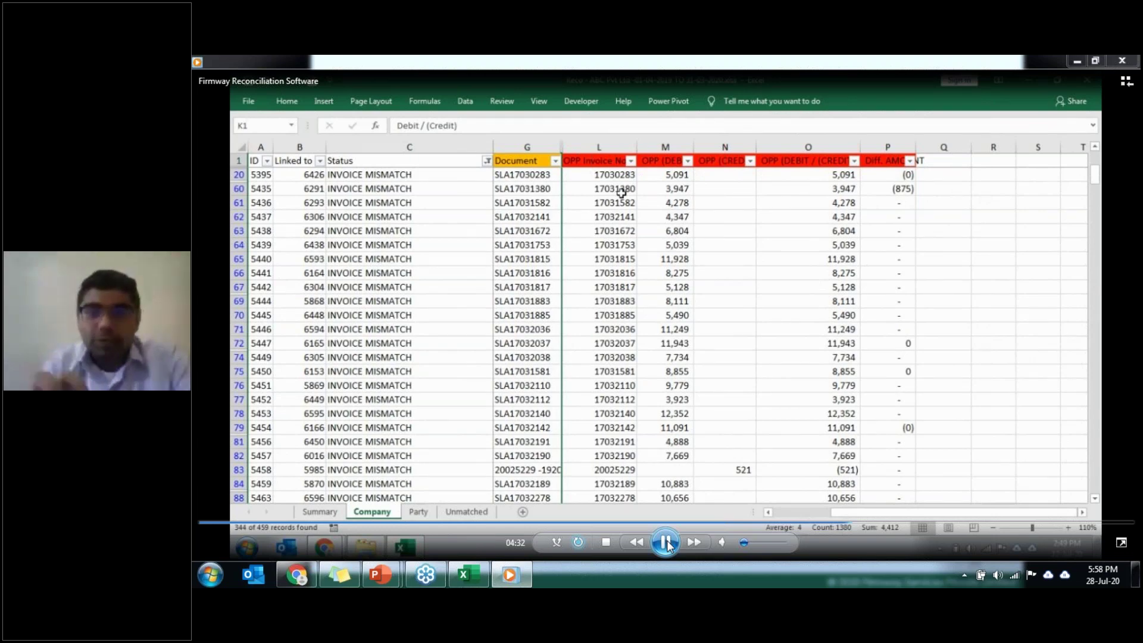
pyautogui.click(666, 542)
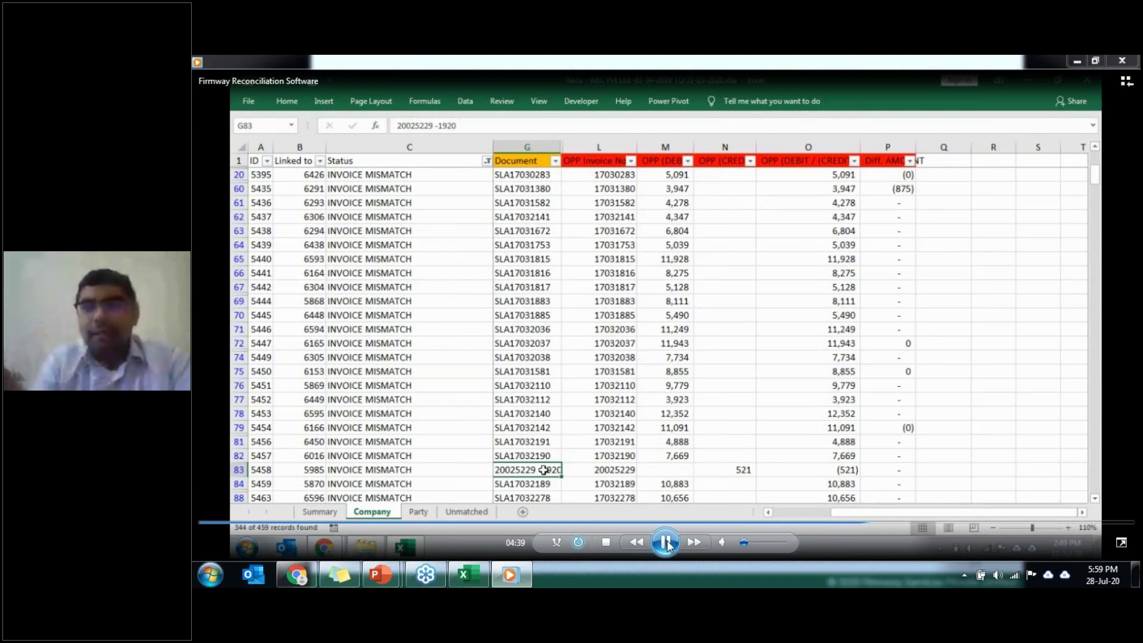
pyautogui.click(665, 543)
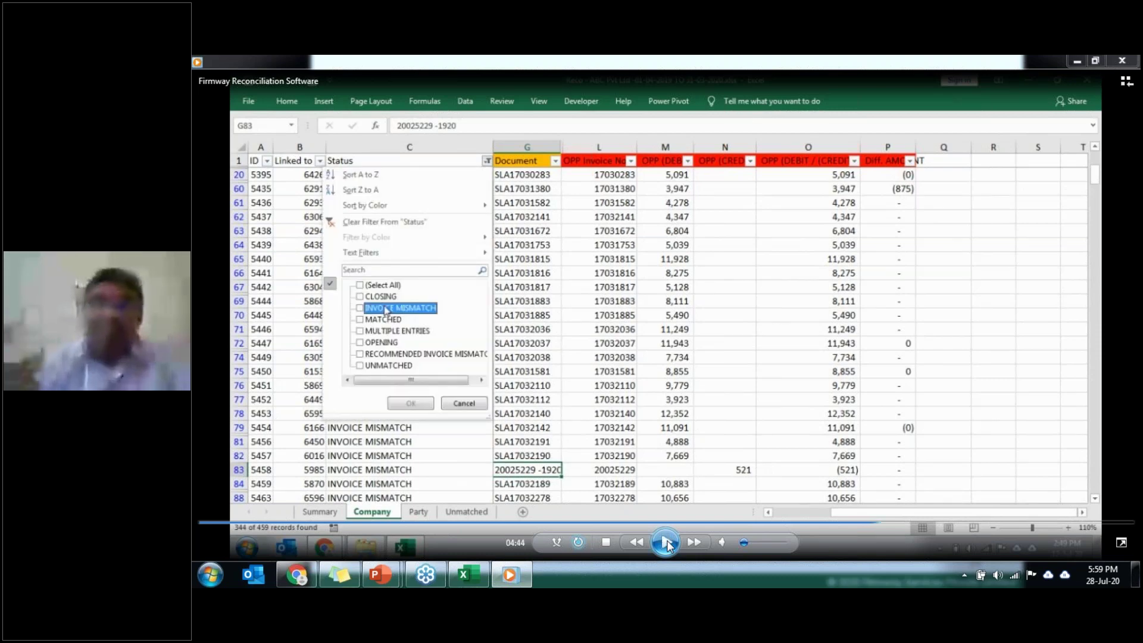
# - Play the part on RECOMMENDED INVOICE MISMATCH entries and pause at the list filtered as MULTIPLE ENTRIES
pyautogui.click(666, 542)
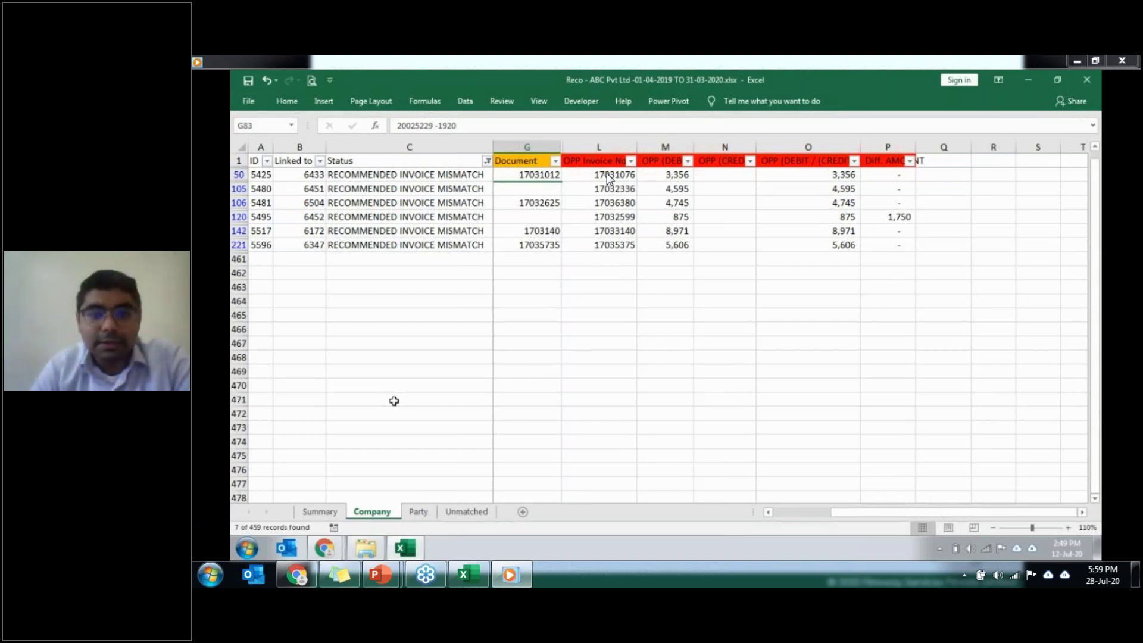
pyautogui.moveTo(647, 480)
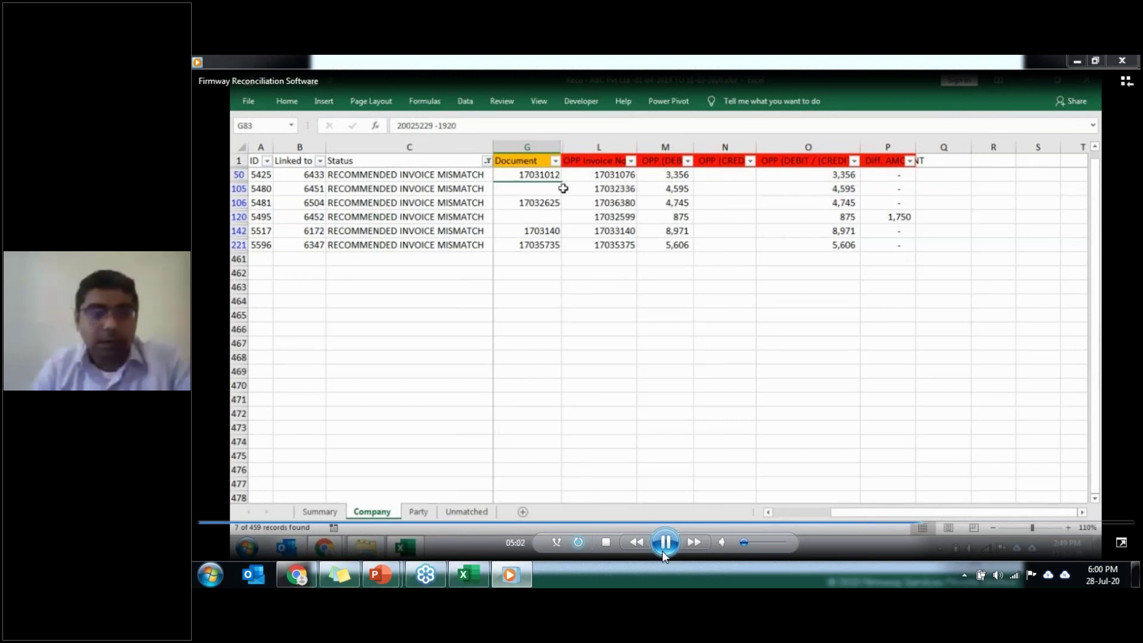
pyautogui.click(938, 523)
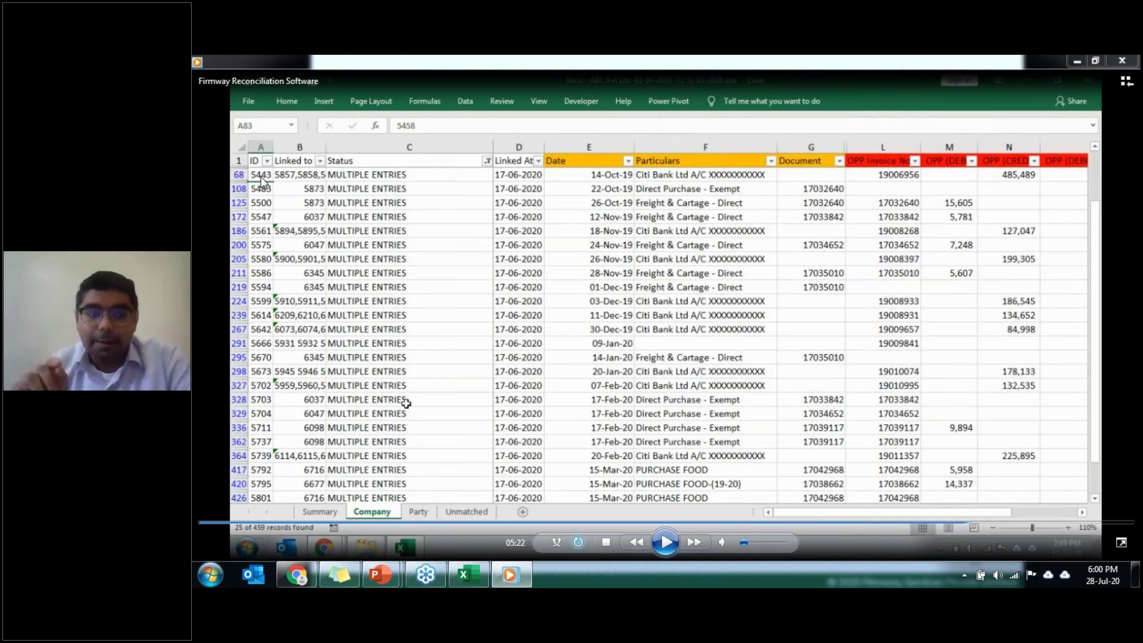
# - Resume the video, pausing at the Party sheet's entries linked to ID 5443 and again at the Reco Summary's difference amounts
pyautogui.click(665, 544)
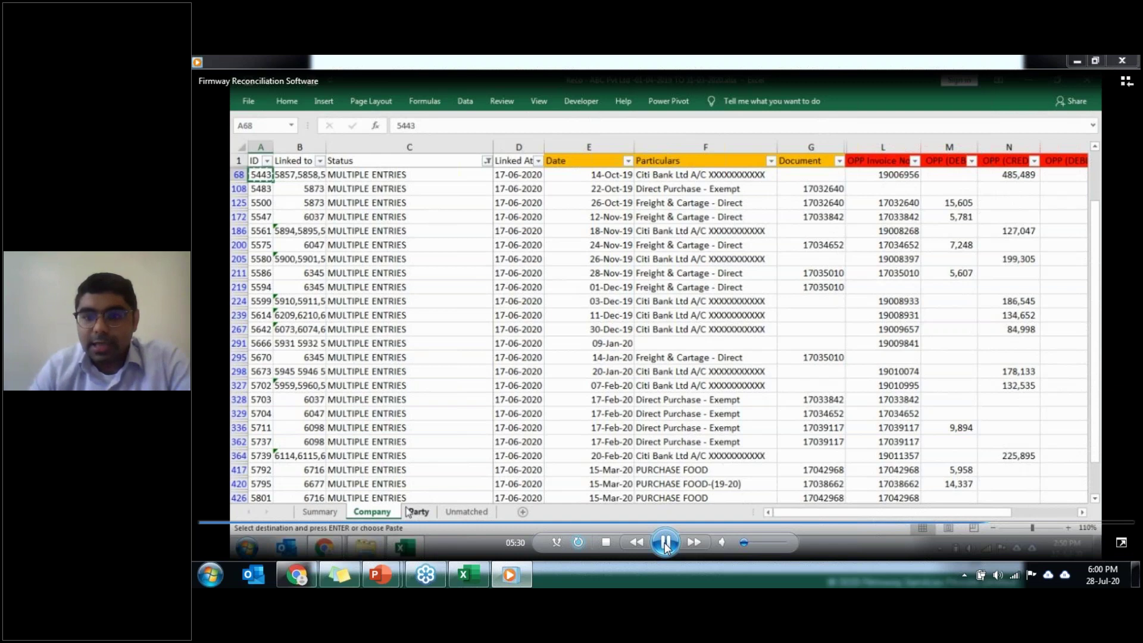
pyautogui.click(665, 545)
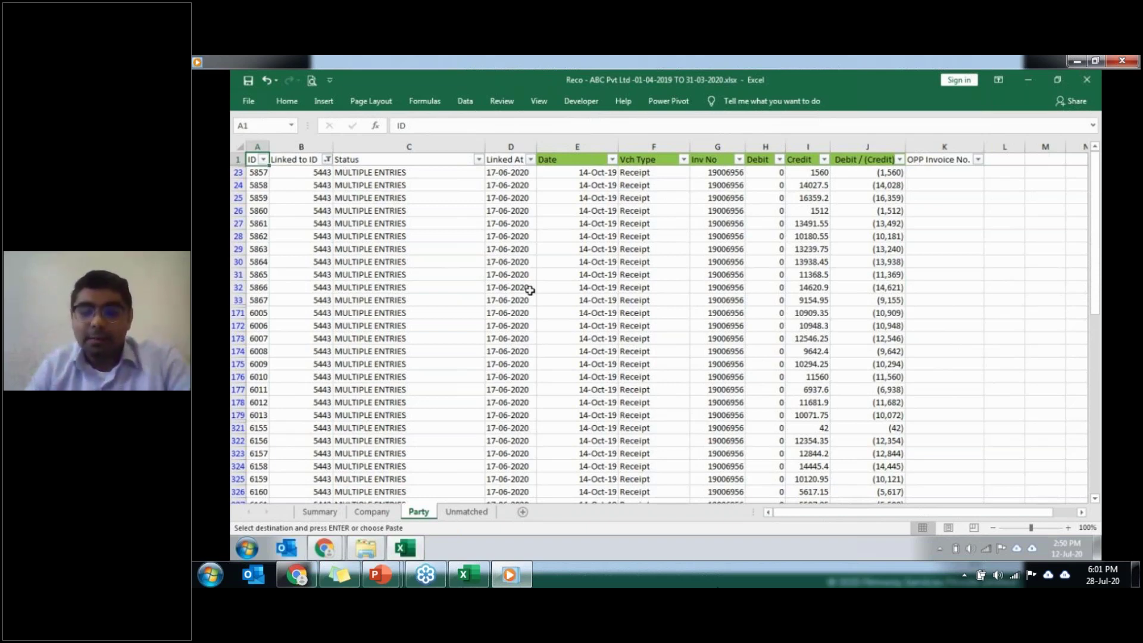
pyautogui.press('space')
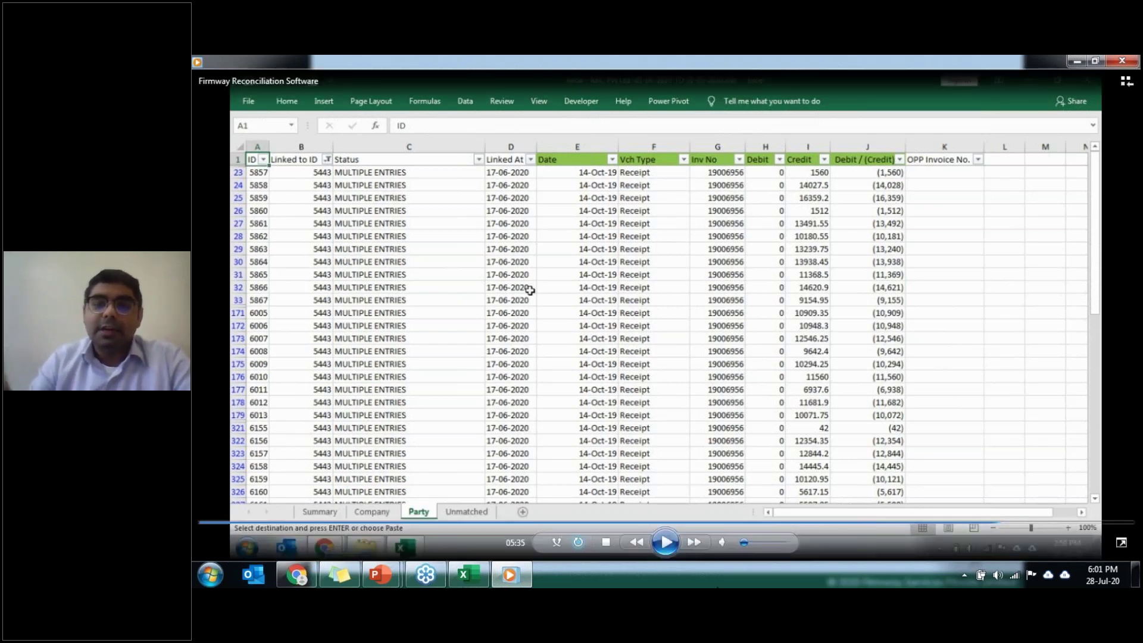
pyautogui.click(665, 541)
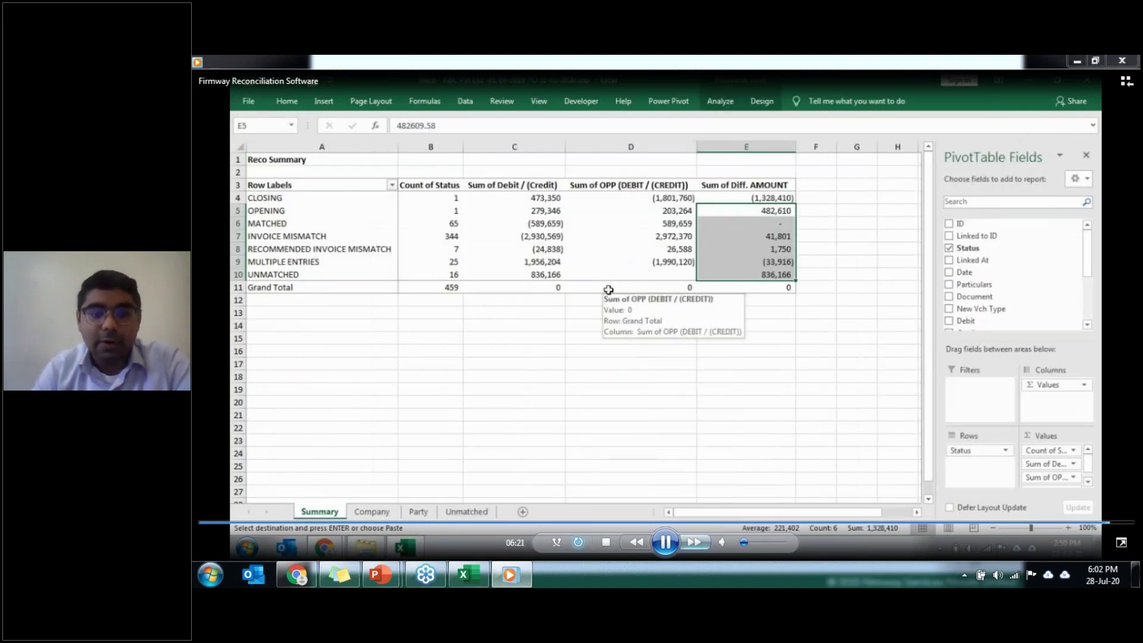
pyautogui.click(681, 407)
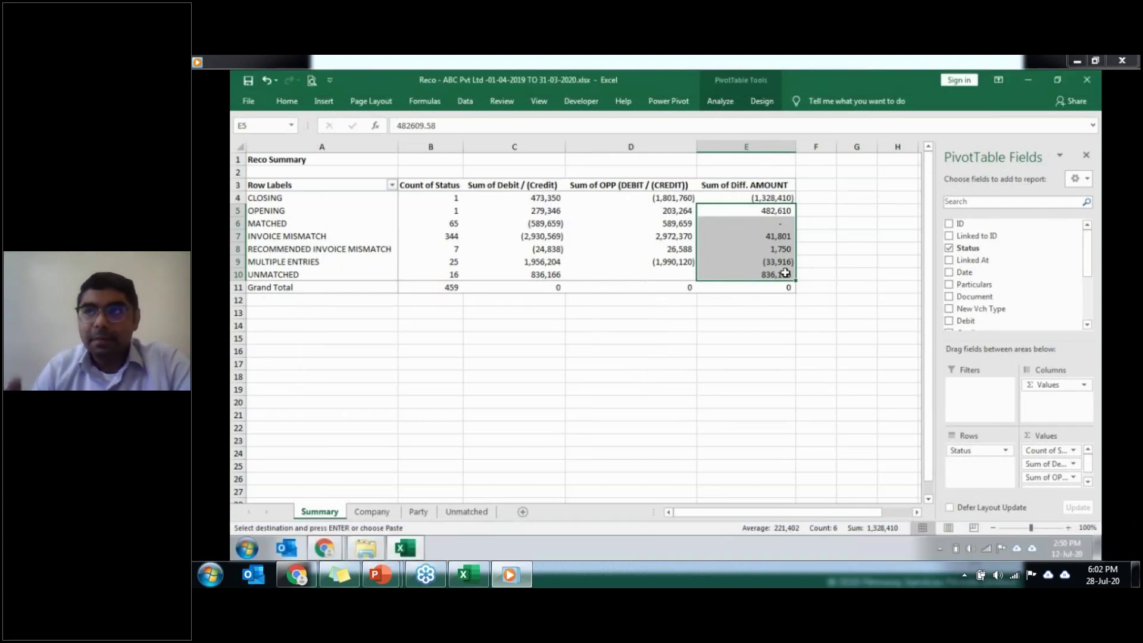
# - Return to the Firmway slide show, advance to the closing Thank You slide and switch to the presentation's editing window in PowerPoint
pyautogui.moveTo(381, 575)
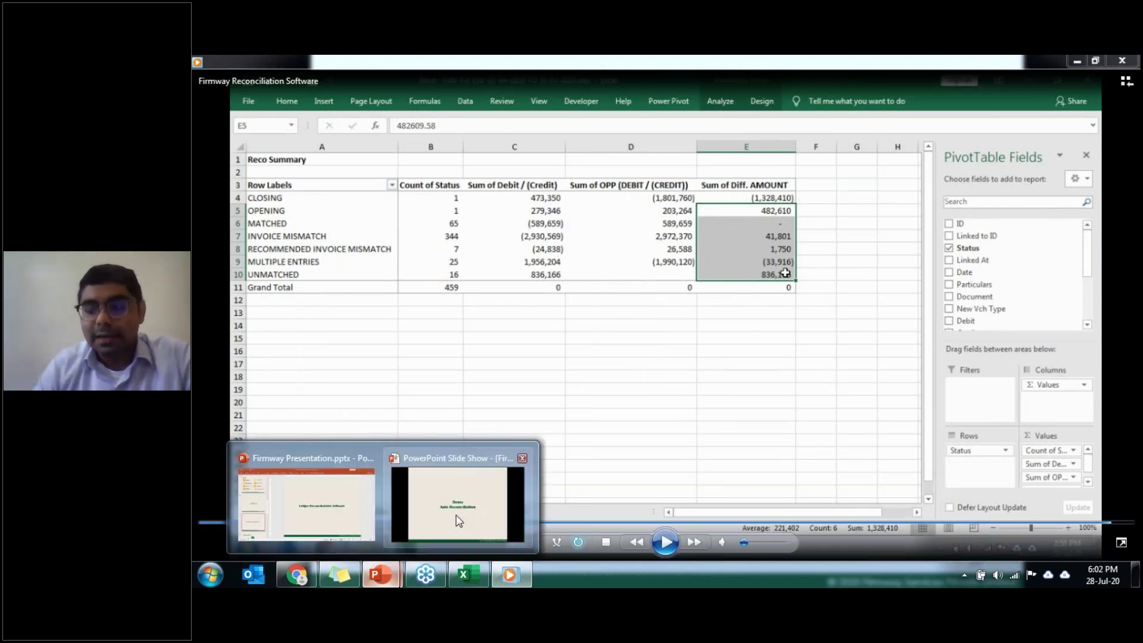
pyautogui.click(459, 521)
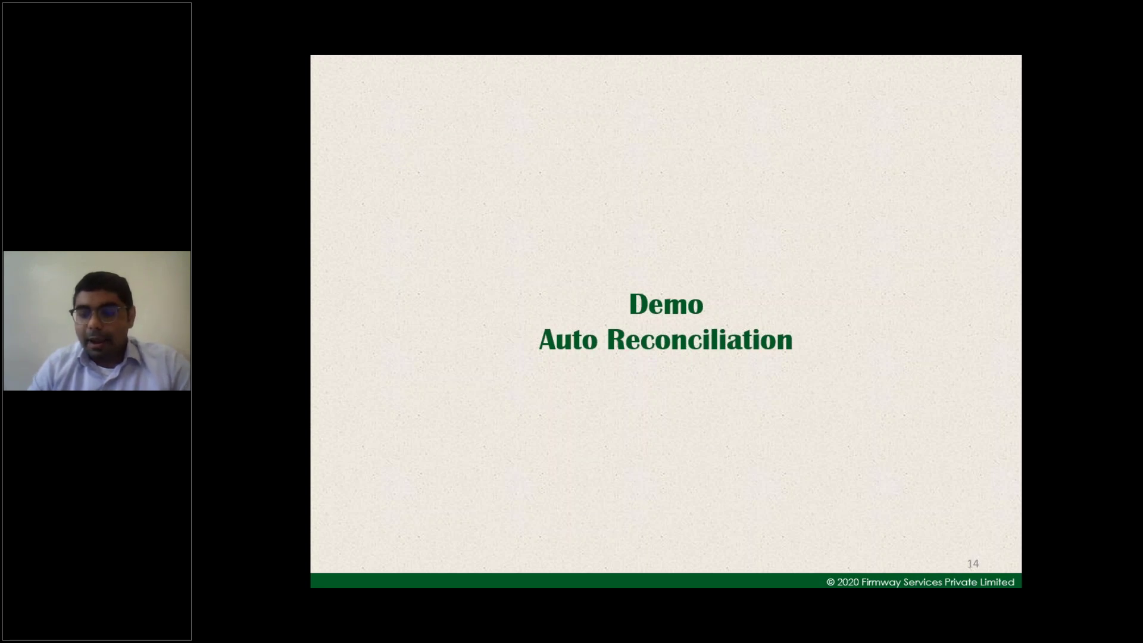
pyautogui.press('Right')
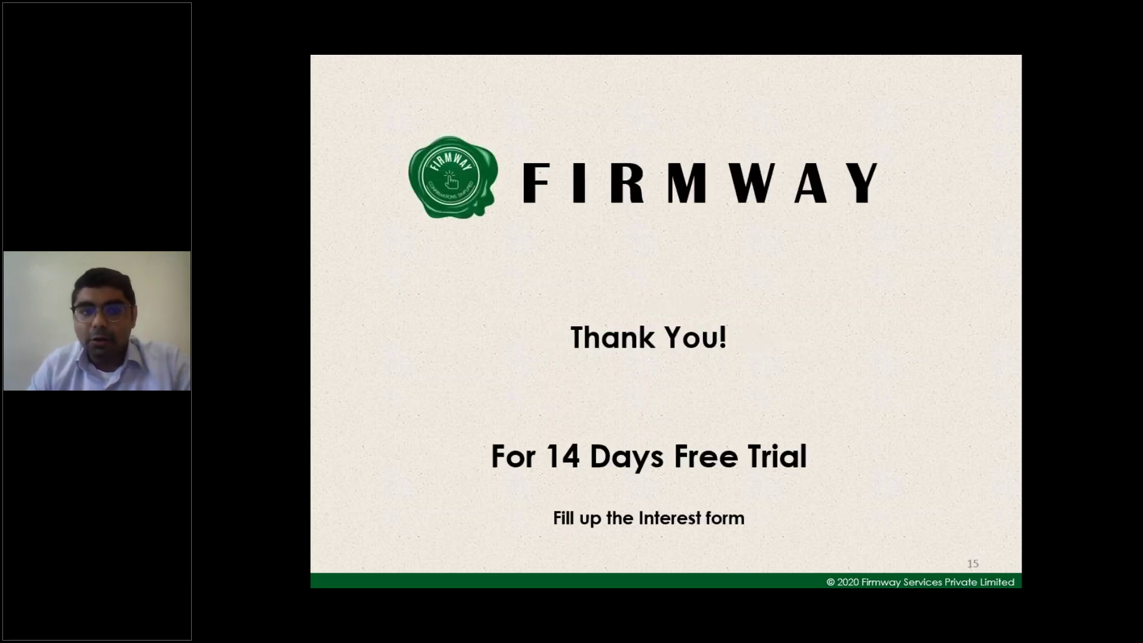
pyautogui.hotkey('alt', 'Tab')
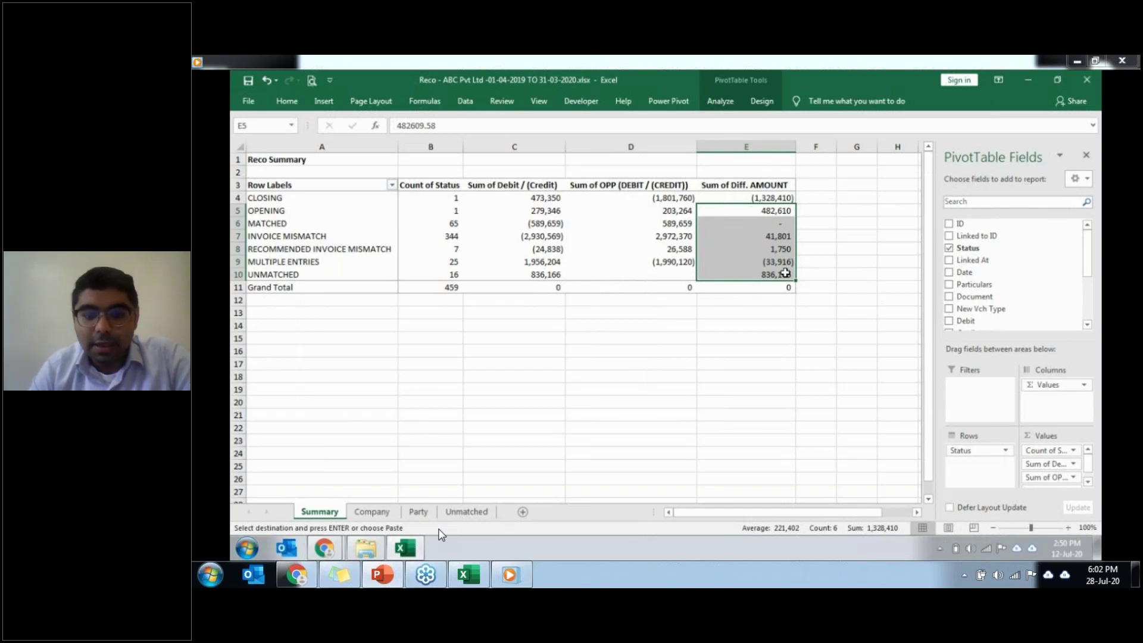
pyautogui.moveTo(427, 538)
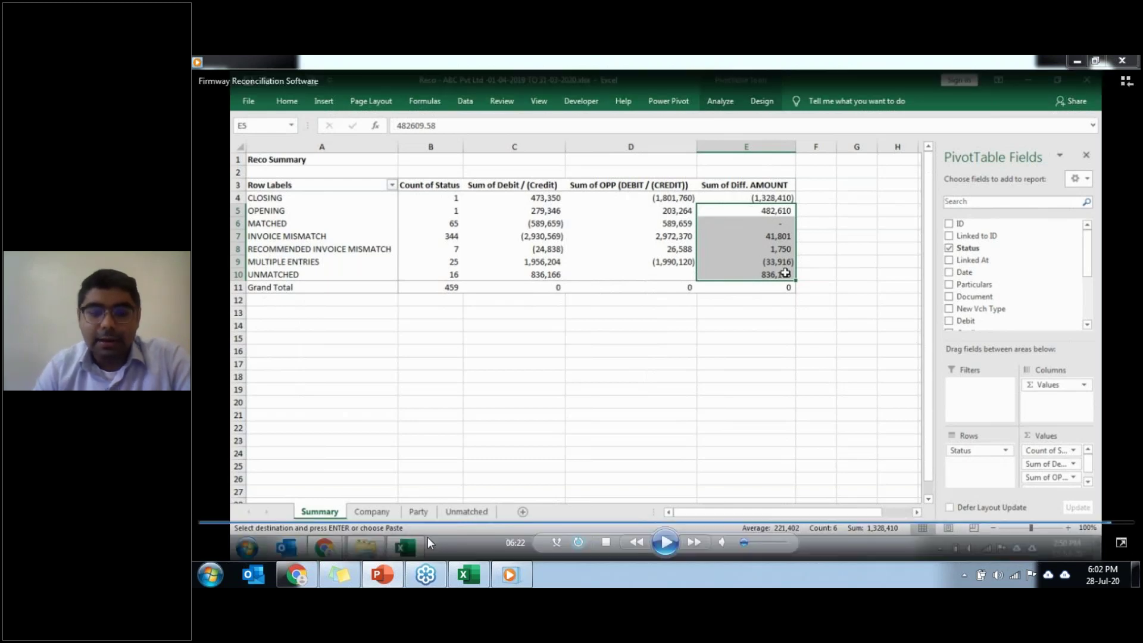
pyautogui.hotkey('alt', 'Tab')
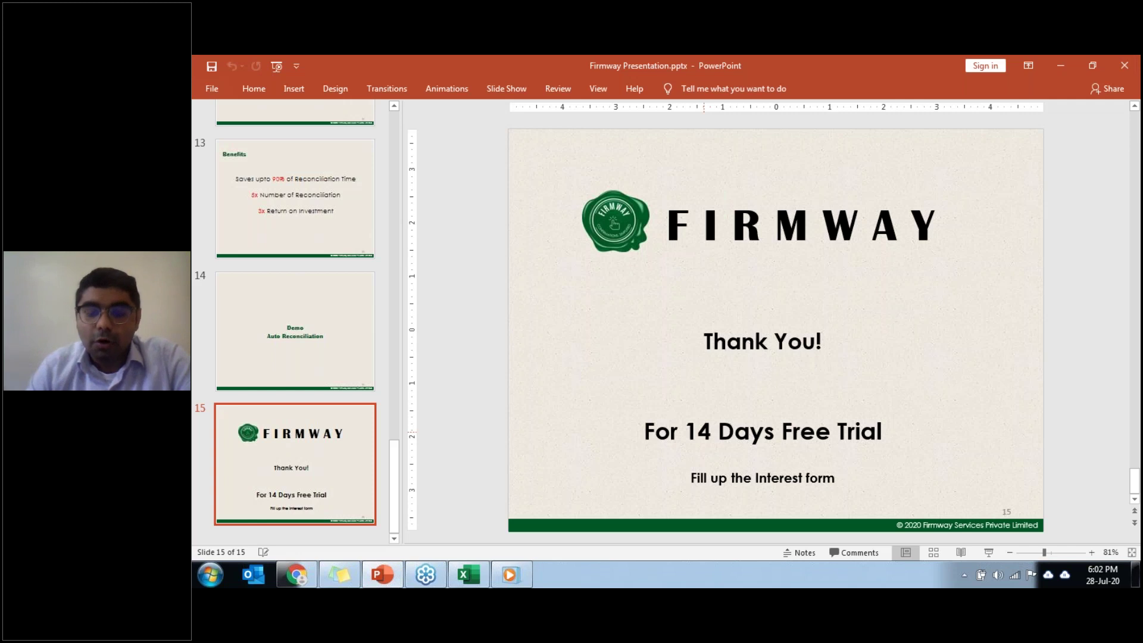